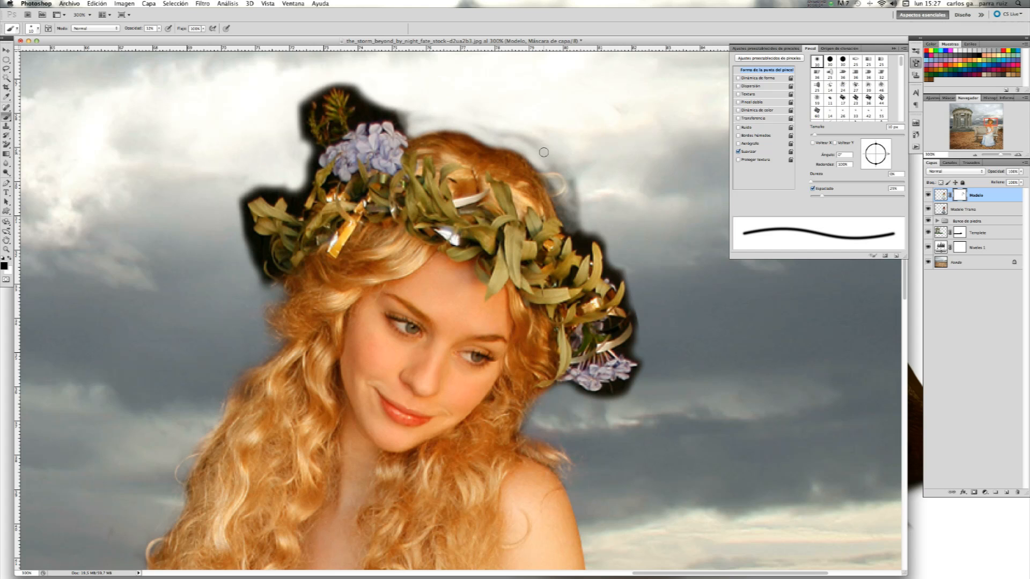
Increase the brush opacity and mask out the faint background wisps around the crown of the model's hair.
scroll(565, 216, up, 1)
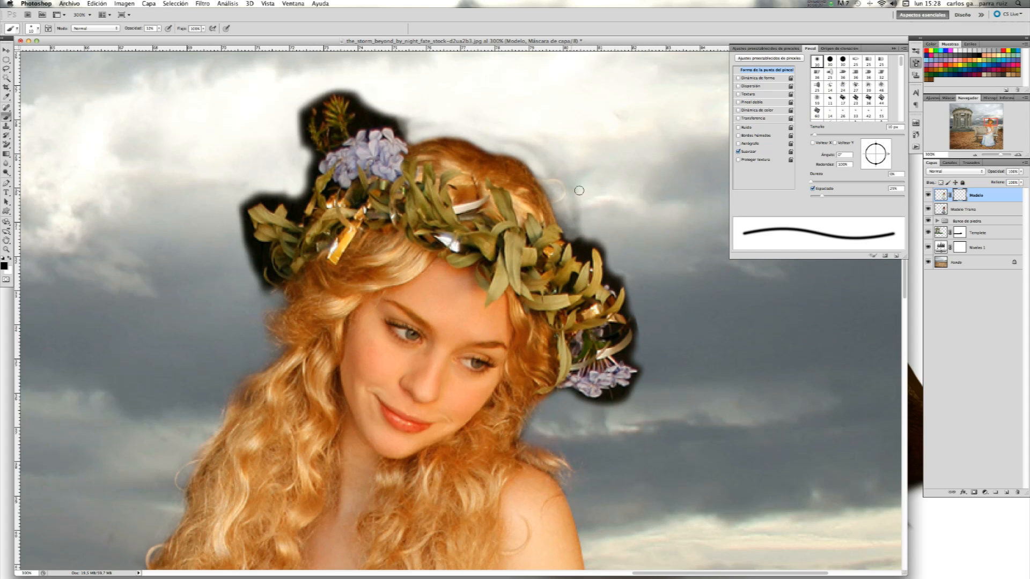
click(159, 28)
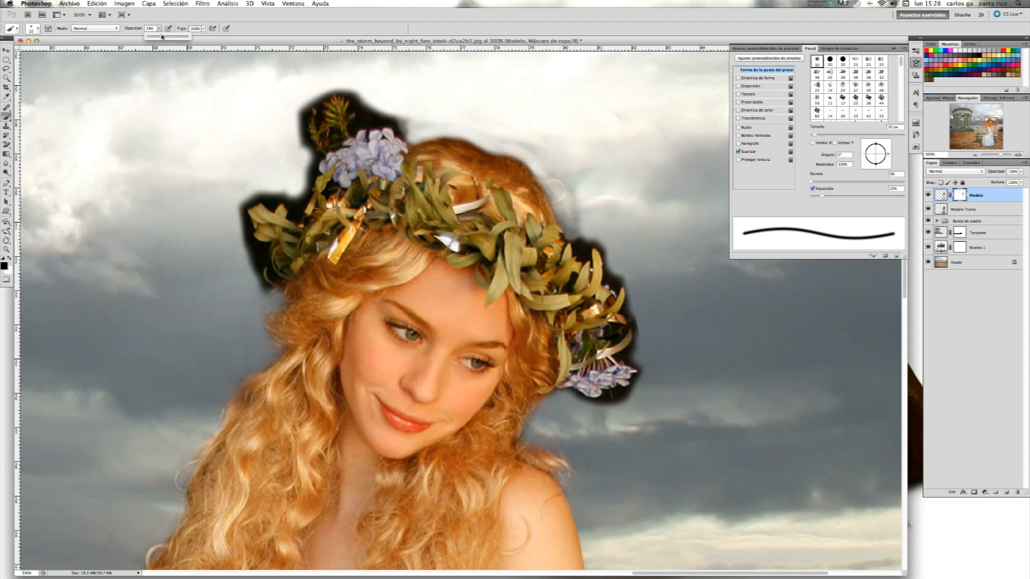
click(512, 138)
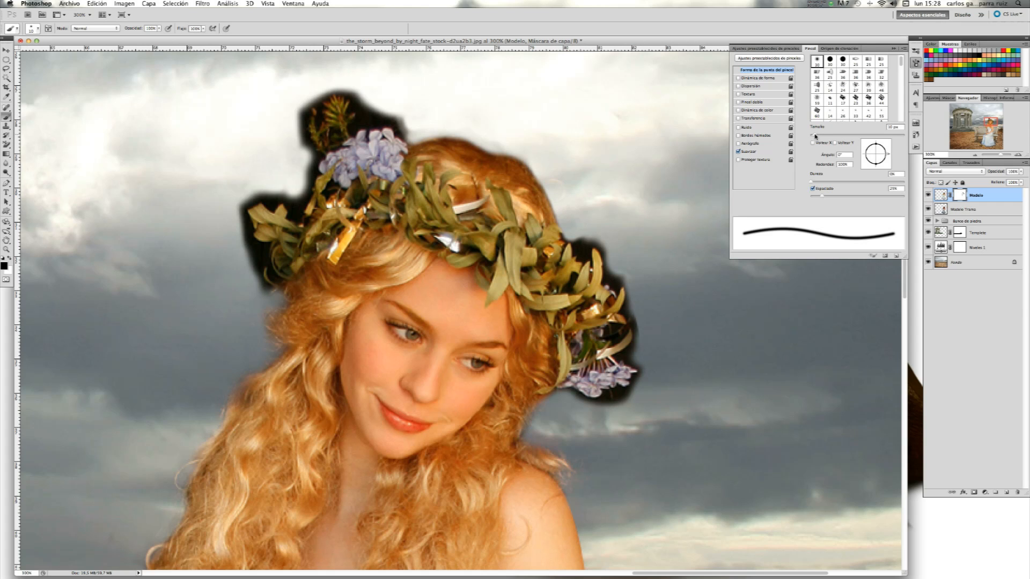
Try to restore the stray curl beside the model's hair by painting white on the mask with a very thin brush.
drag(814, 136, 815, 137)
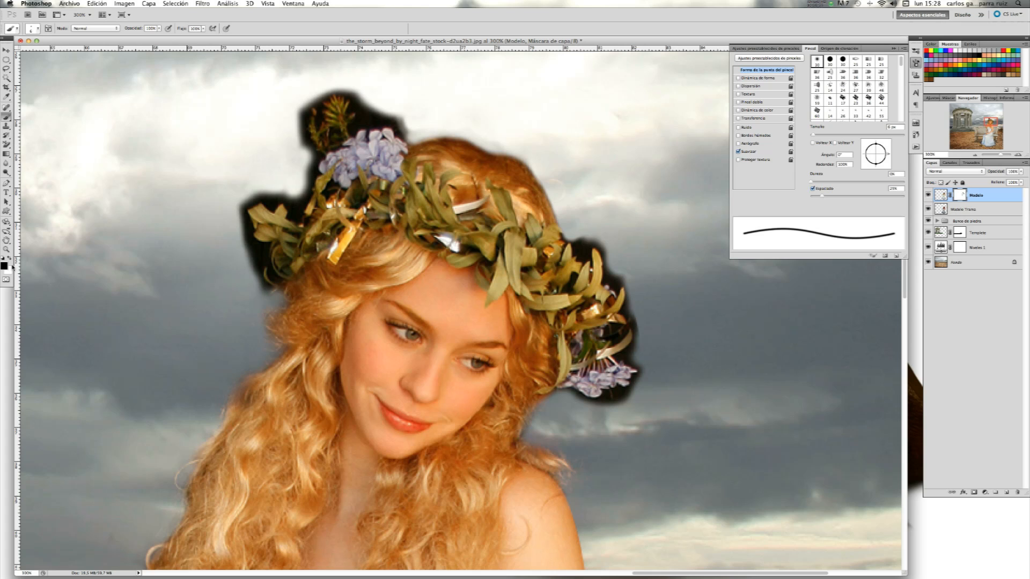
click(8, 258)
drag(815, 137, 794, 140)
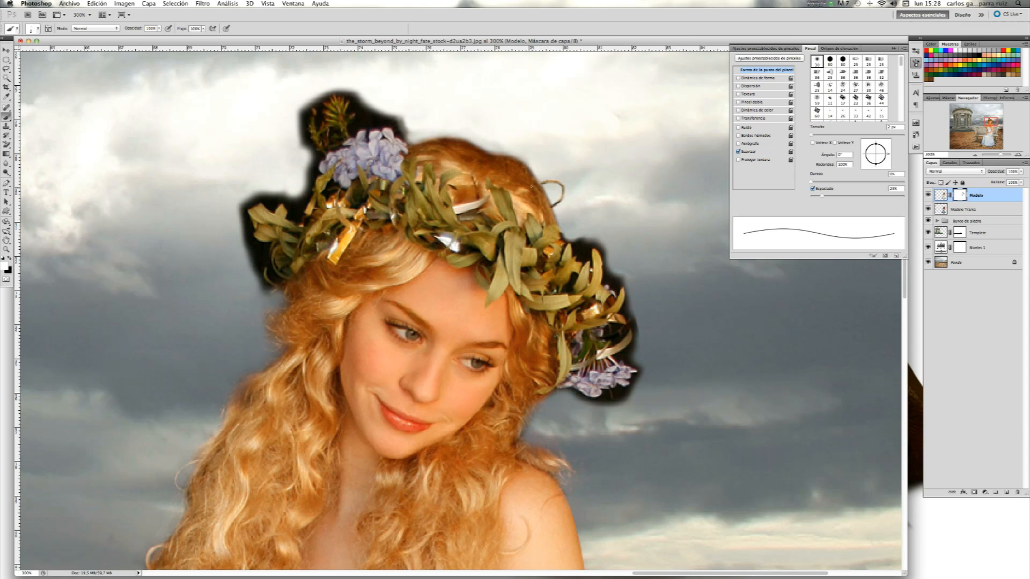
key(super+z)
Try to bring the stray curl back softly, using a slightly larger white brush at reduced opacity.
drag(814, 136, 810, 135)
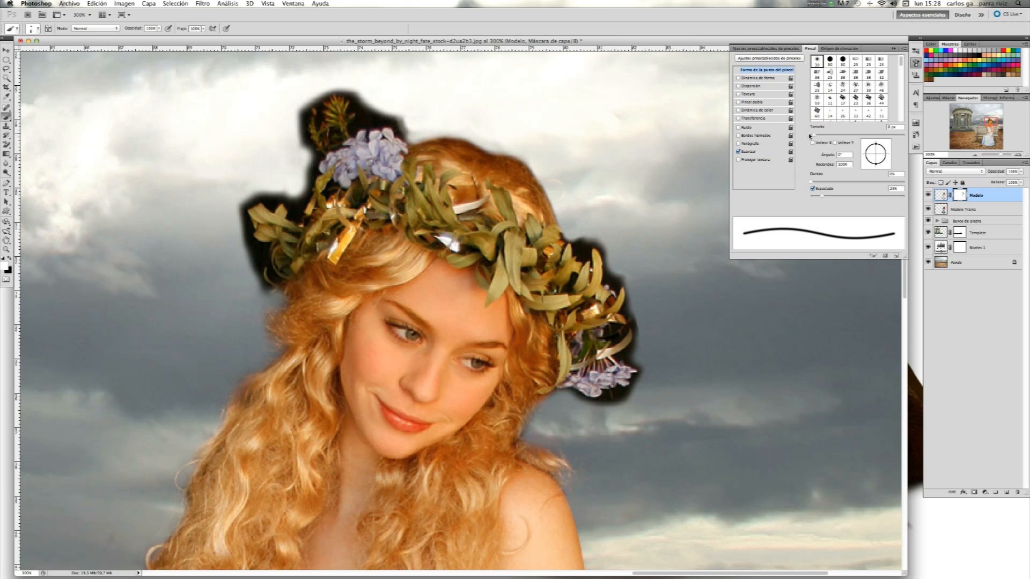
click(159, 29)
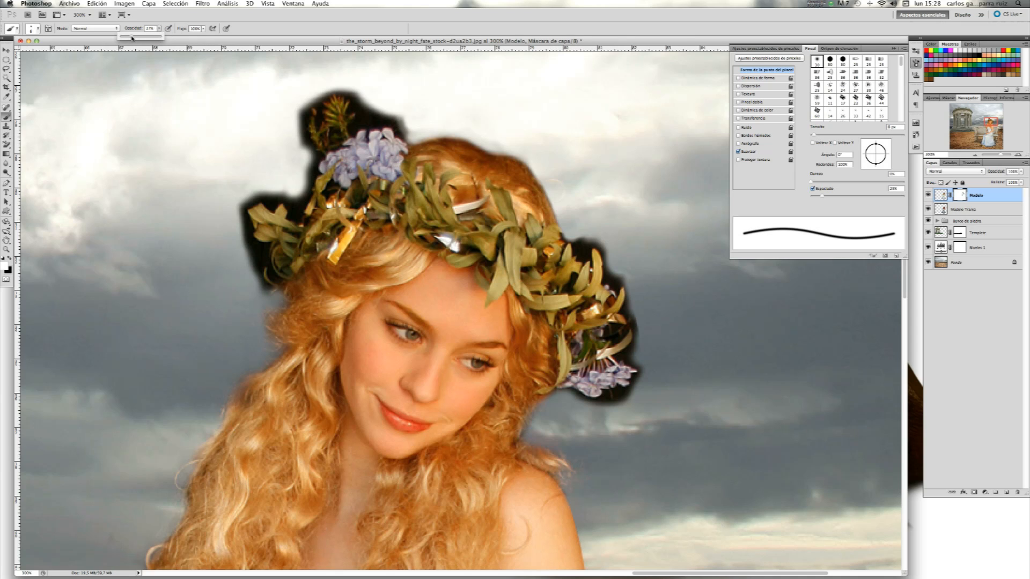
click(539, 186)
mouse_move(539, 185)
mouse_down()
mouse_move(562, 185)
mouse_move(553, 207)
mouse_move(556, 183)
mouse_move(542, 184)
mouse_up()
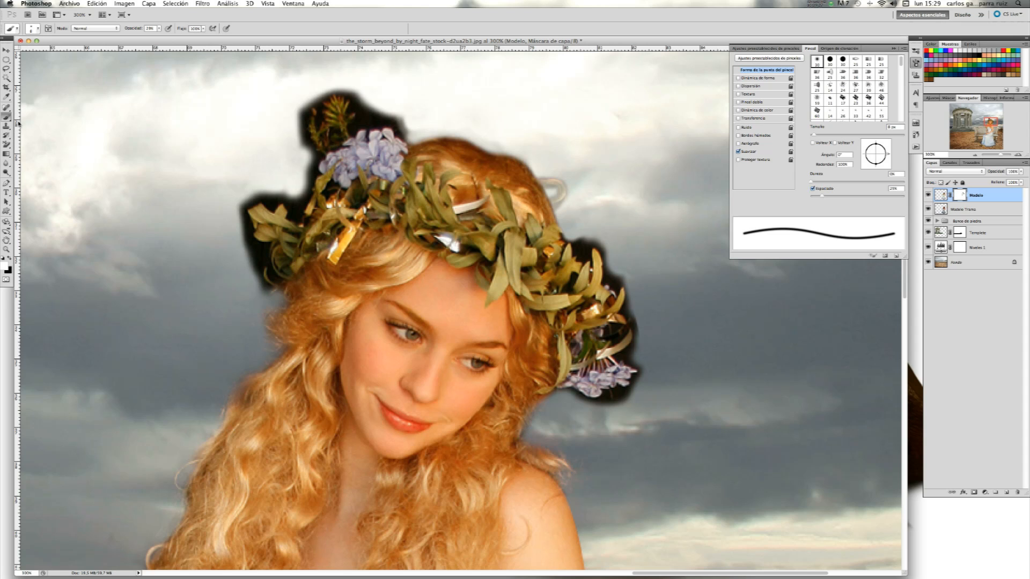
Paint black on the Modelo mask to hide the stray curl and, with a larger brush, the fringe over the top of the hair.
click(9, 258)
drag(563, 207, 546, 182)
key(bracketright)
key(bracketright)
key(bracketright)
drag(508, 151, 402, 124)
Raise the brush opacity to maximum and mask out the dark background along the wreath's left side, up past the blue flowers.
drag(159, 29, 196, 37)
key(bracketleft)
key(bracketleft)
key(bracketleft)
drag(245, 208, 279, 293)
mouse_move(244, 208)
mouse_down()
mouse_move(266, 195)
mouse_move(303, 215)
mouse_move(303, 128)
mouse_move(317, 177)
mouse_move(359, 105)
mouse_move(405, 141)
mouse_move(457, 121)
mouse_move(306, 122)
mouse_up()
Mask out the dark background around the right side of the flower wreath with a smaller brush.
key(bracketleft)
key(bracketleft)
key(bracketleft)
mouse_move(558, 234)
mouse_down()
mouse_move(593, 245)
mouse_move(628, 301)
mouse_move(639, 366)
mouse_move(636, 382)
mouse_move(578, 400)
mouse_move(633, 380)
mouse_up()
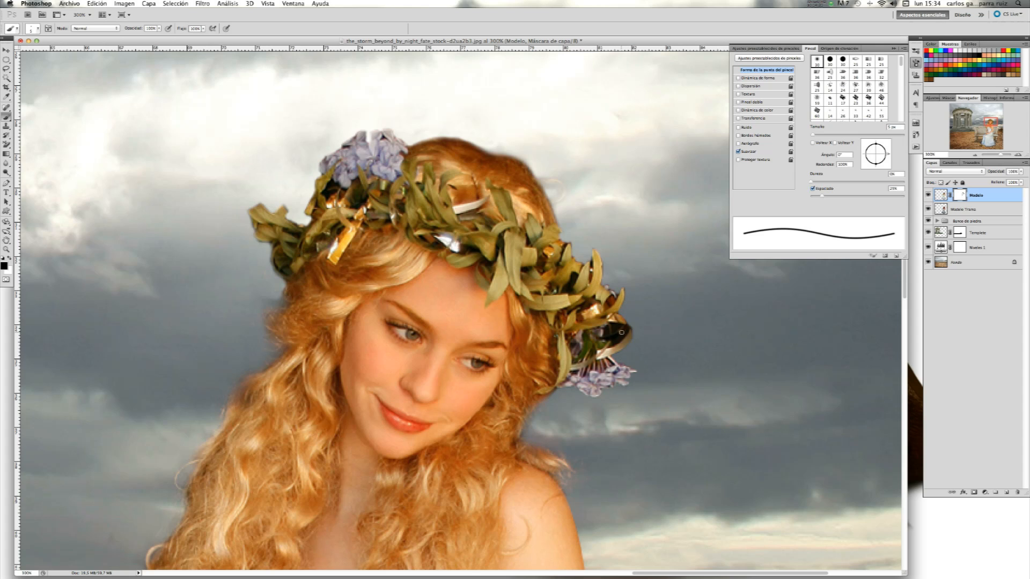
Mask out the dark area inside the ribbon loop on the wreath's right side with a 10 px brush at reduced opacity.
mouse_move(816, 136)
mouse_down()
mouse_move(796, 159)
mouse_move(817, 136)
mouse_up()
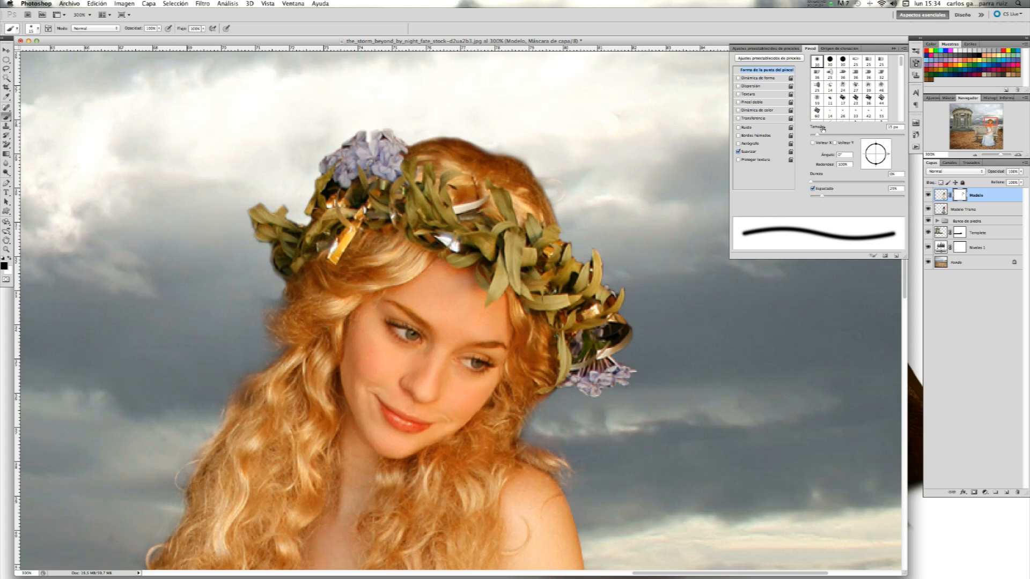
double_click(894, 127)
drag(893, 127, 853, 141)
text(10)
key(Return)
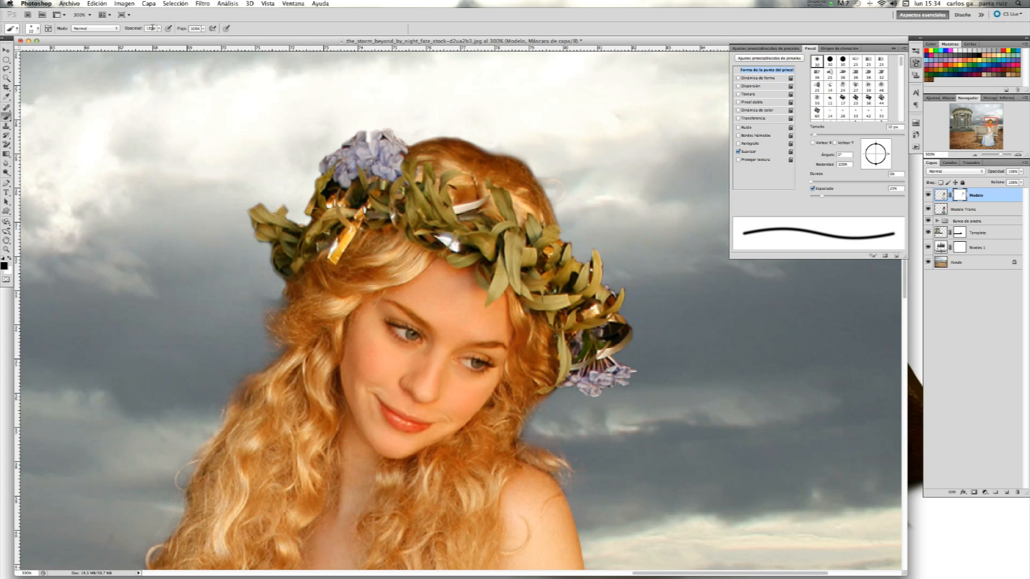
drag(159, 31, 145, 37)
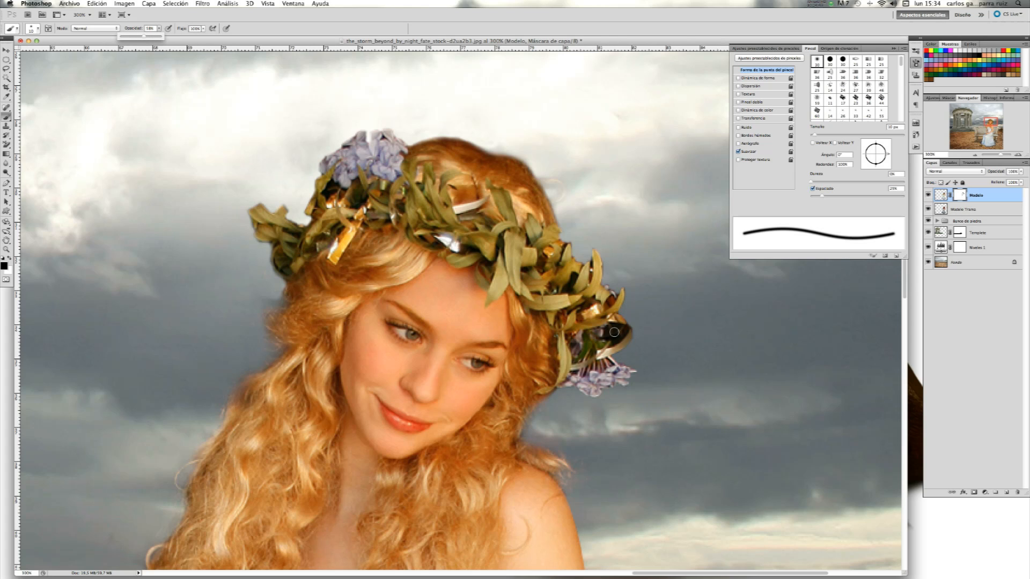
mouse_move(613, 333)
mouse_down()
mouse_move(623, 330)
mouse_move(608, 334)
mouse_move(622, 330)
mouse_move(616, 342)
mouse_move(630, 326)
mouse_up()
key(alt+super+z)
key(alt+super+z)
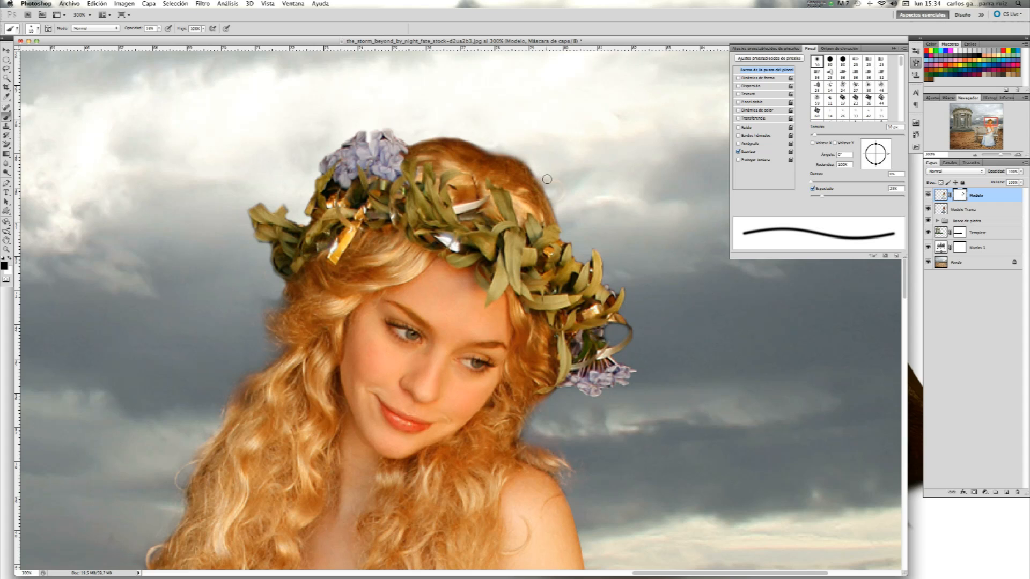
Clean the mask beside the hair's right edge and in the dark gap below the blue flowers, reducing the brush size to 5 px.
mouse_move(558, 186)
mouse_down()
mouse_move(559, 173)
mouse_move(554, 192)
mouse_move(548, 186)
mouse_move(577, 204)
mouse_up()
mouse_move(330, 182)
mouse_down()
mouse_move(326, 197)
mouse_move(328, 185)
mouse_move(335, 198)
mouse_up()
key(super+z)
drag(335, 197, 336, 197)
drag(815, 136, 808, 141)
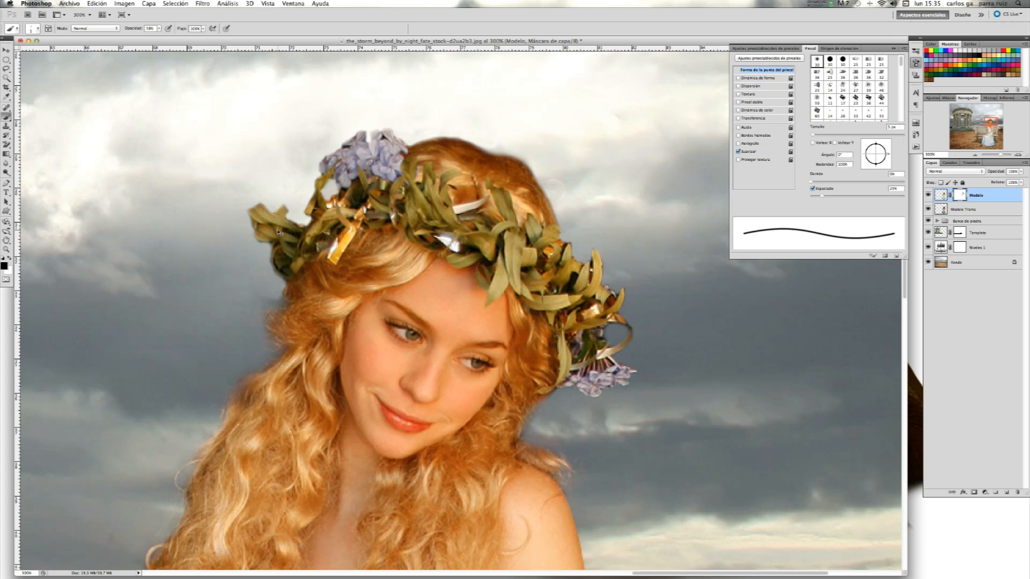
Examine the whole composition while hiding and showing the Modelo and Modelo Trama layers.
key(super+0)
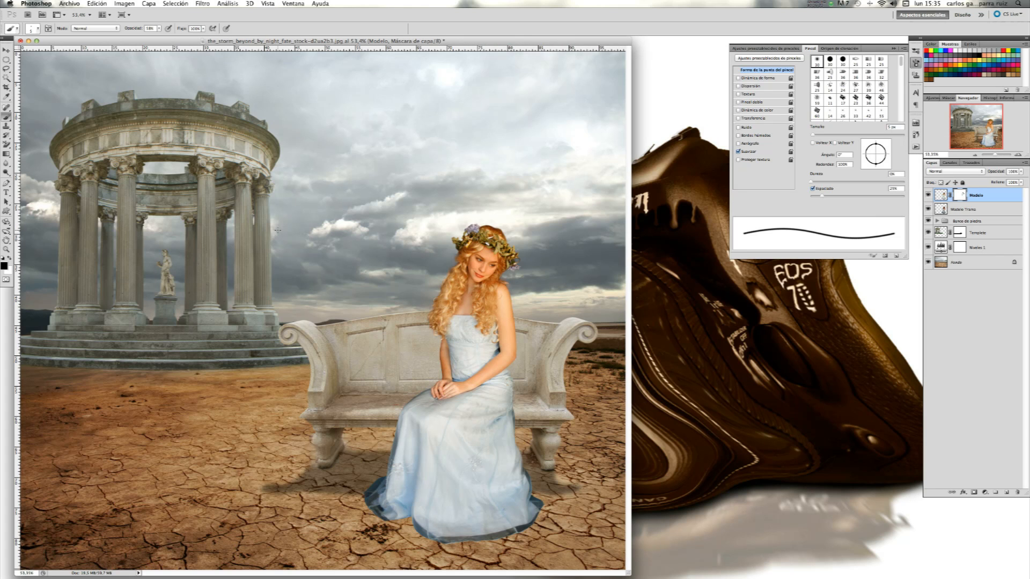
click(928, 197)
click(928, 197)
click(927, 196)
click(928, 197)
click(928, 210)
View the dress hem at 100% and mask out its dark transparent border with a larger soft brush.
click(266, 3)
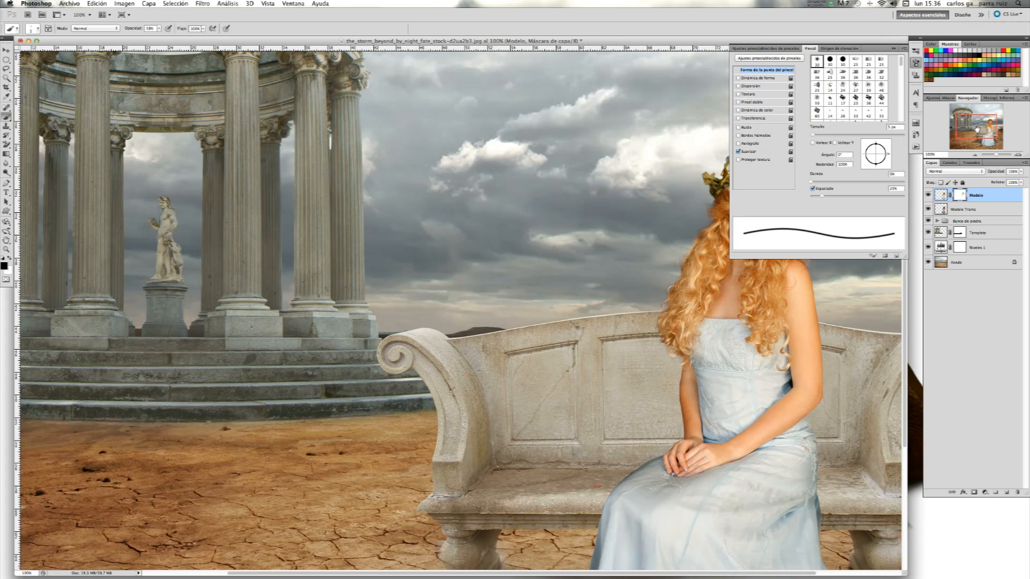
drag(979, 129, 989, 149)
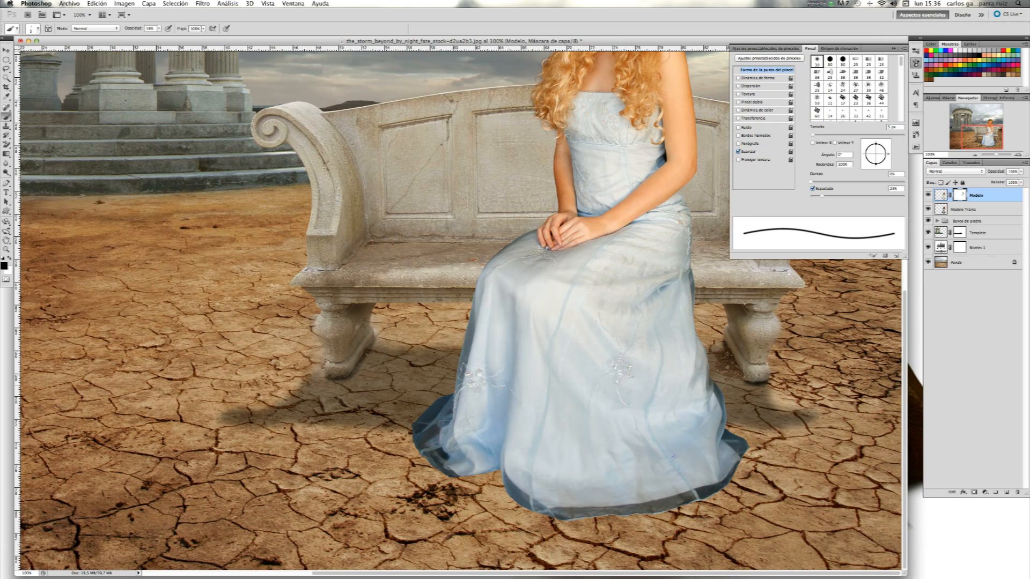
drag(815, 135, 825, 135)
mouse_move(429, 407)
mouse_down()
mouse_move(442, 398)
mouse_move(424, 446)
mouse_move(434, 431)
mouse_move(444, 458)
mouse_move(433, 444)
mouse_up()
mouse_move(724, 432)
mouse_down()
mouse_move(749, 450)
mouse_move(734, 453)
mouse_move(708, 496)
mouse_move(584, 518)
mouse_move(509, 476)
mouse_move(666, 506)
mouse_move(522, 503)
mouse_up()
mouse_move(734, 470)
mouse_down()
mouse_move(697, 497)
mouse_move(609, 509)
mouse_move(518, 499)
mouse_move(507, 477)
mouse_up()
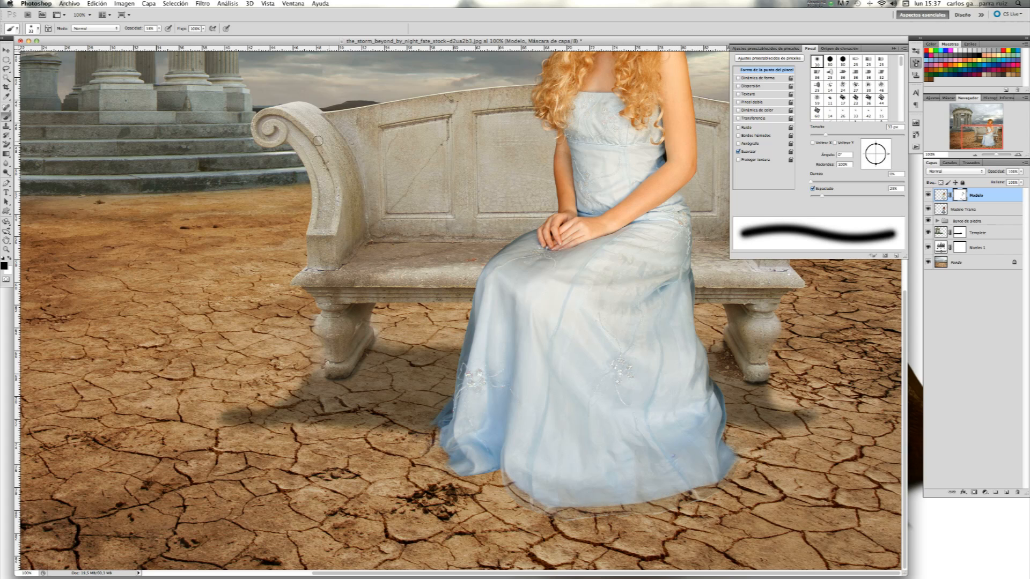
Lower the brush opacity and soften the mask along the lower right edge of the dress.
click(160, 29)
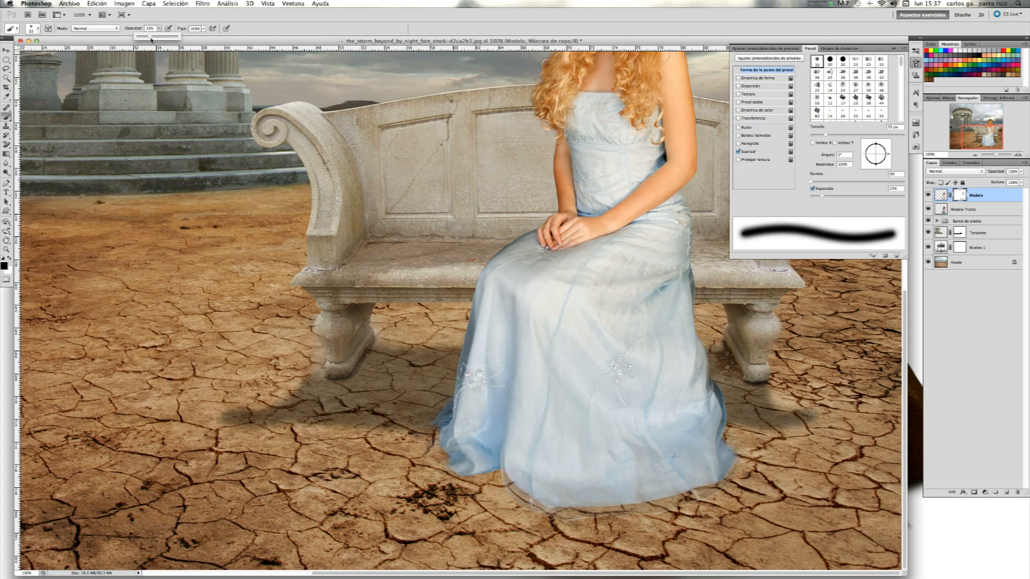
click(720, 388)
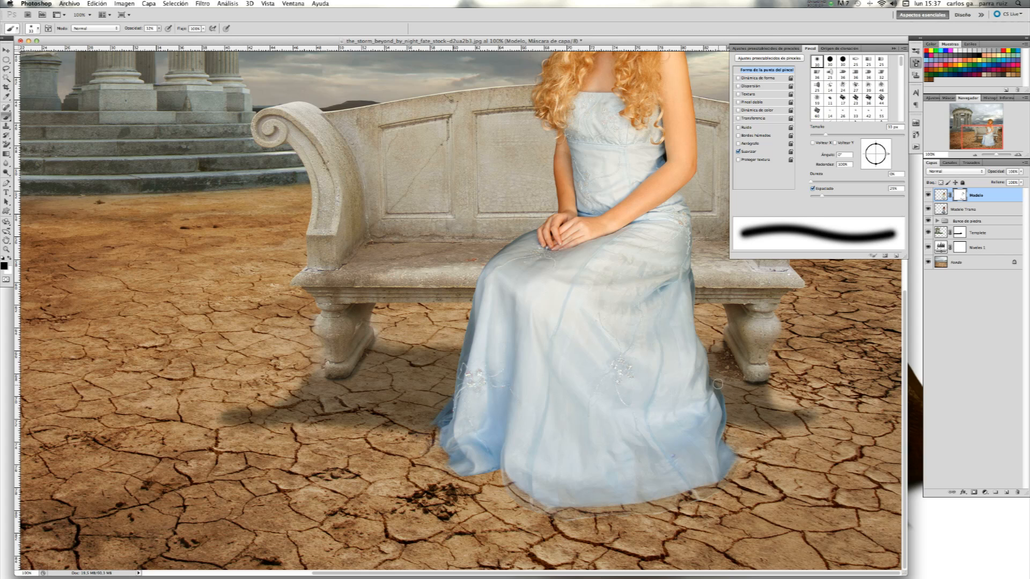
drag(725, 401, 725, 431)
drag(722, 393, 727, 420)
Try duplicating the Modelo Trama layer with the Trama blend mode, then return to the Modelo layer's mask.
click(964, 209)
click(954, 171)
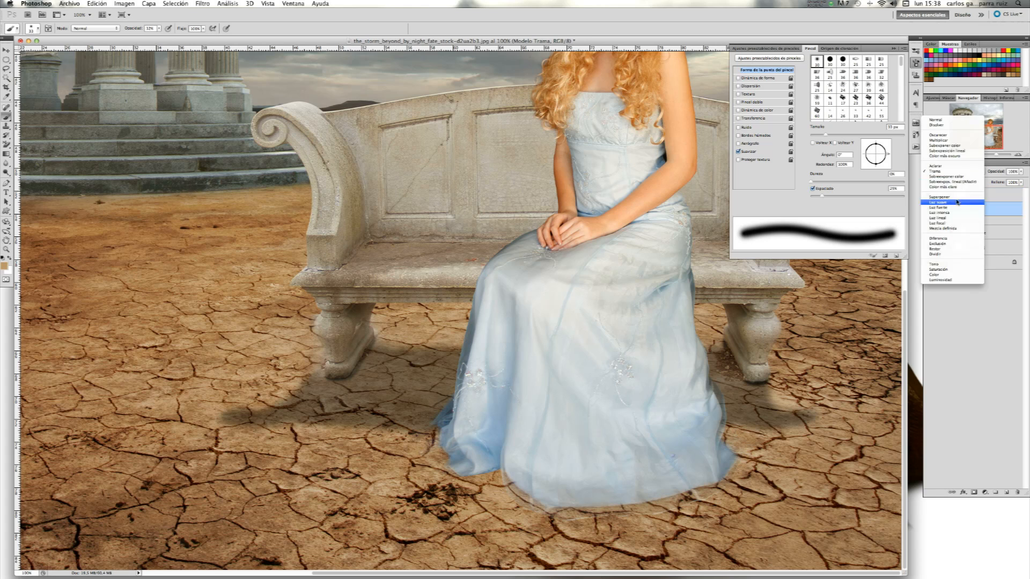
click(944, 167)
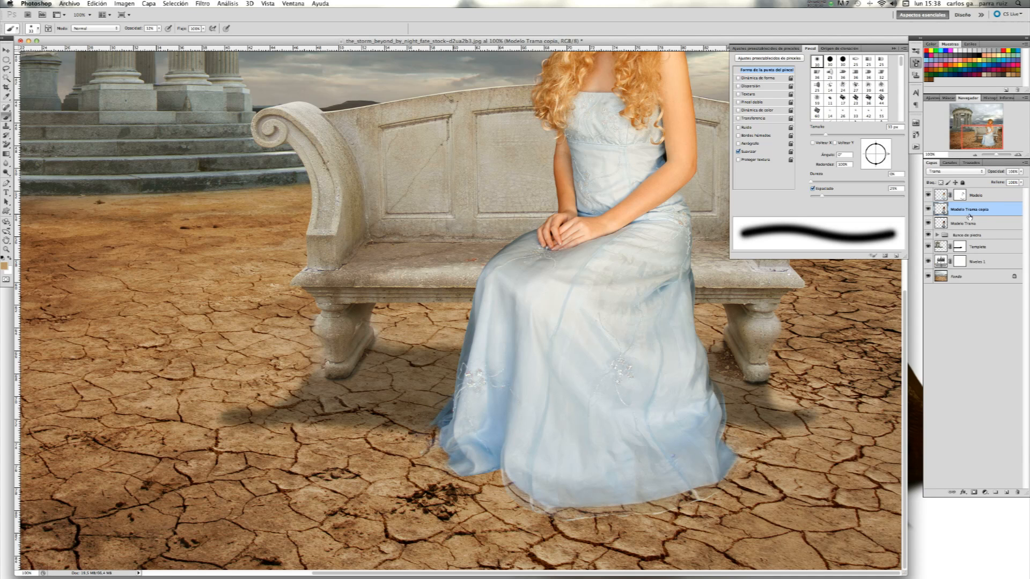
key(alt+bracketright)
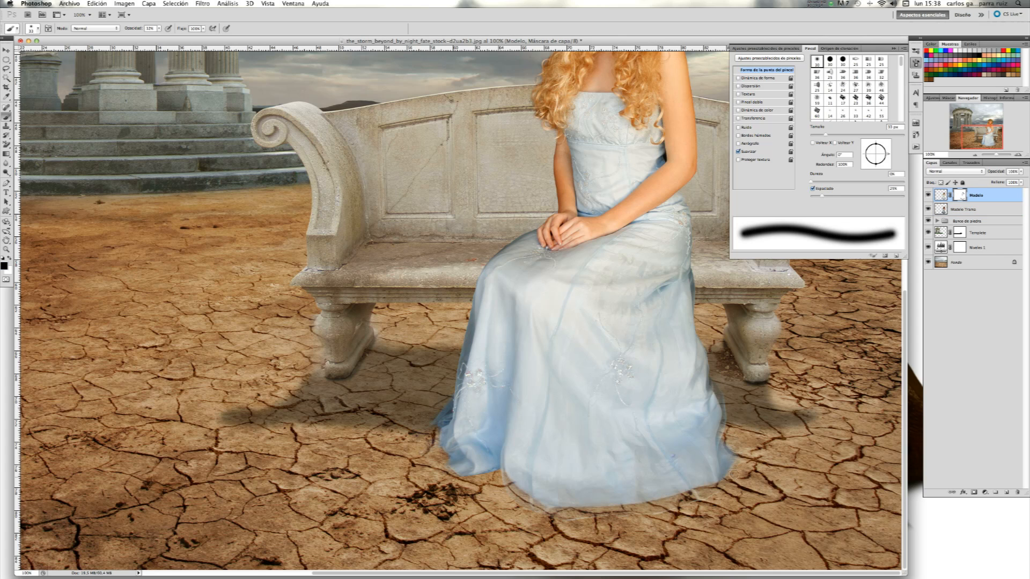
Touch up the Modelo mask along the right and left edges of the skirt, then fit the whole image in view.
drag(728, 411, 725, 396)
mouse_move(470, 313)
mouse_down()
mouse_move(465, 347)
mouse_move(468, 303)
mouse_up()
key(super+0)
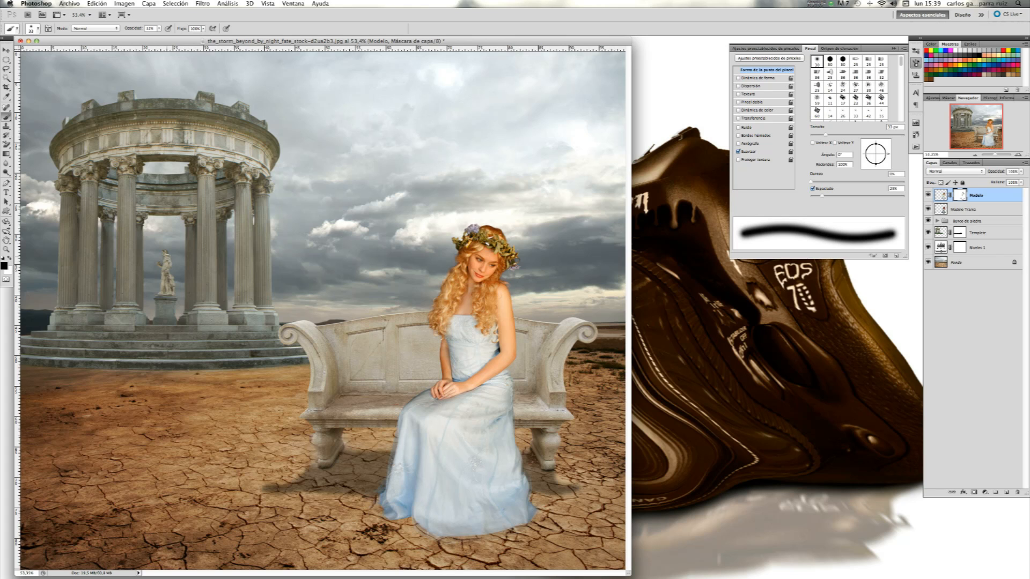
Trace a closed Pen path around the dark gap between the waist and the arm, targeting the Modelo layer's image.
key(z)
mouse_move(501, 351)
mouse_down()
mouse_move(579, 348)
mouse_move(496, 347)
mouse_up()
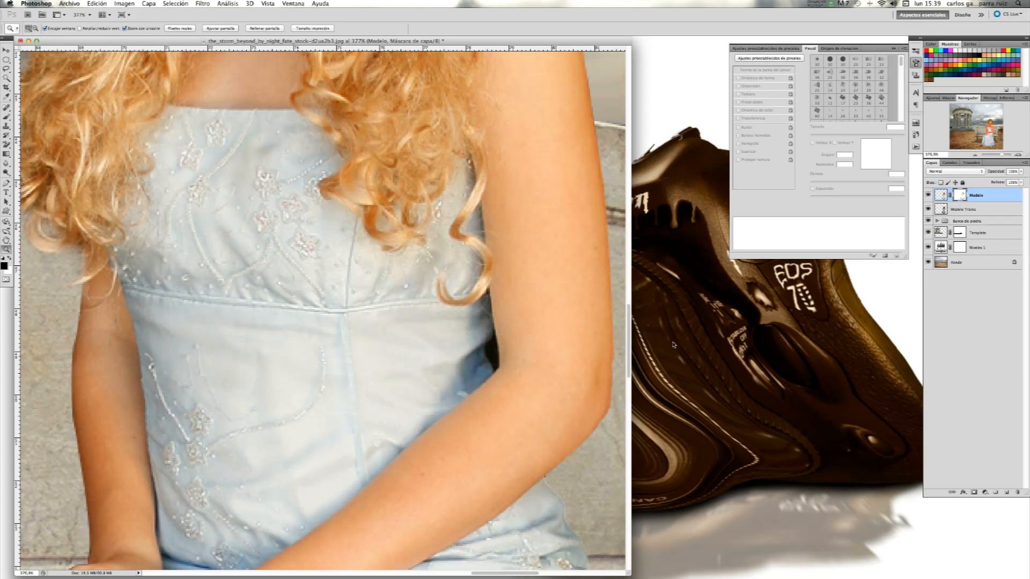
click(928, 194)
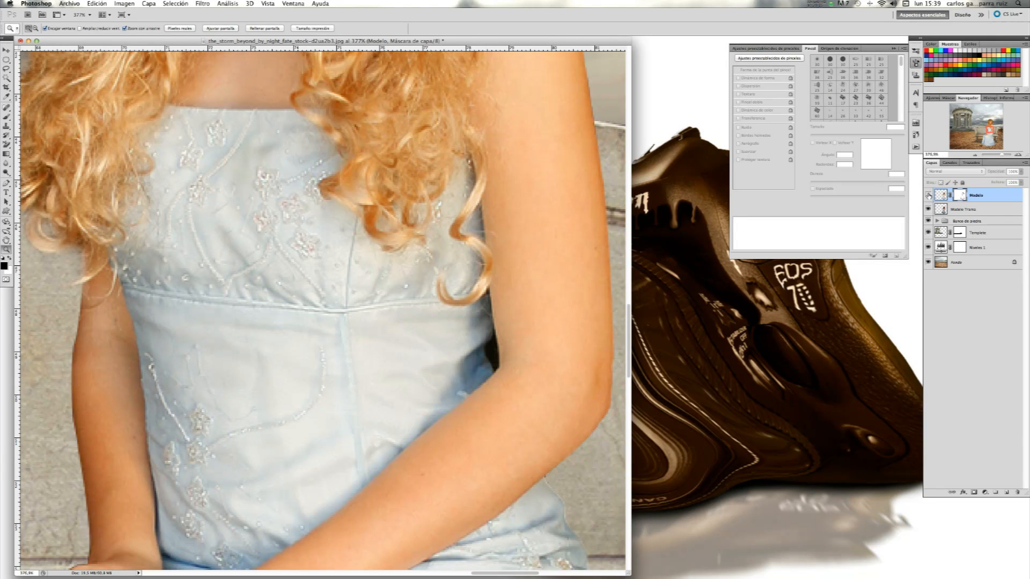
click(928, 195)
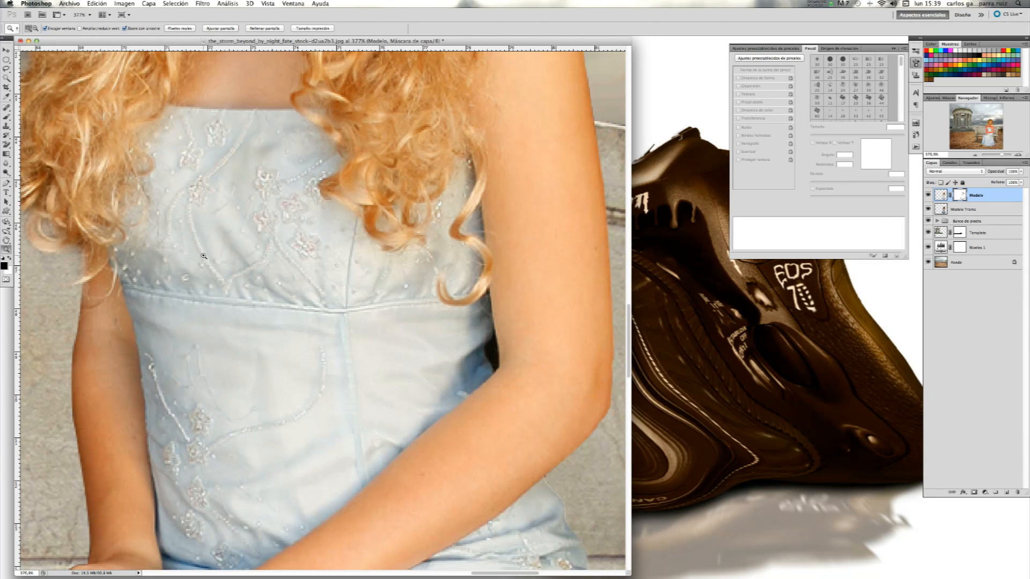
click(6, 184)
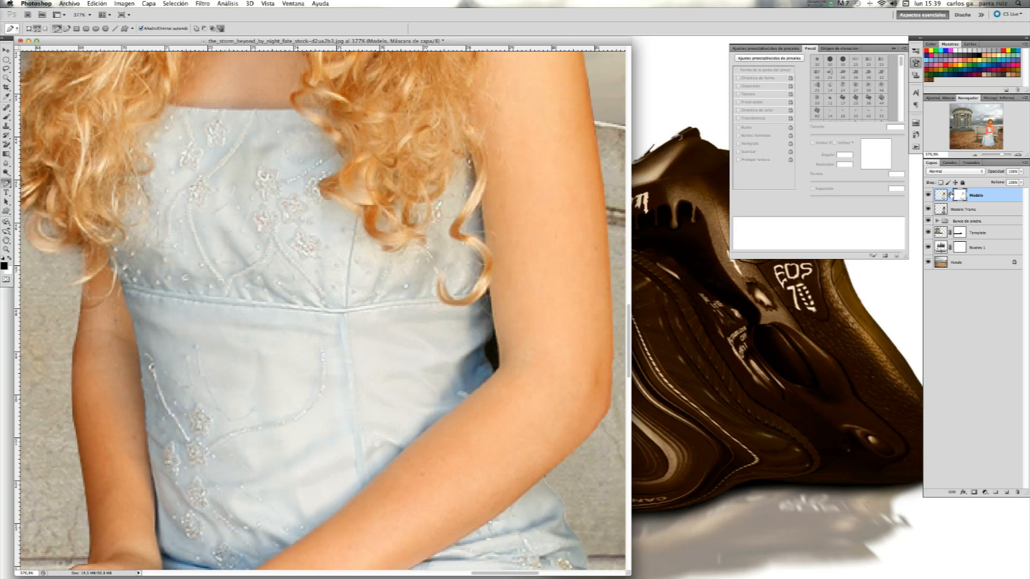
click(941, 195)
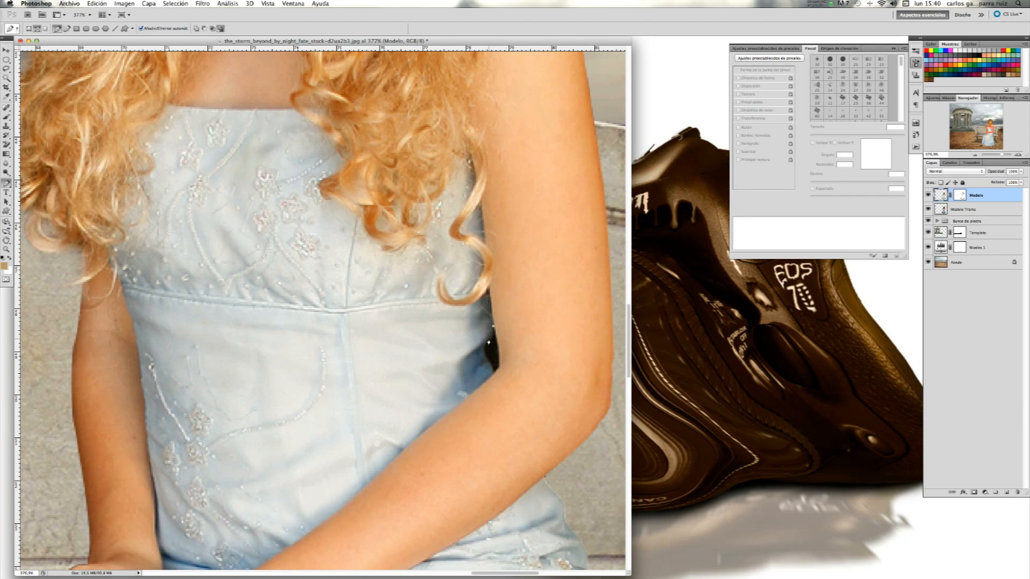
drag(486, 341, 492, 364)
click(493, 369)
Convert the path to a new selection with a 0-pixel feather, delete the dark gap's contents and deselect.
right_click(506, 320)
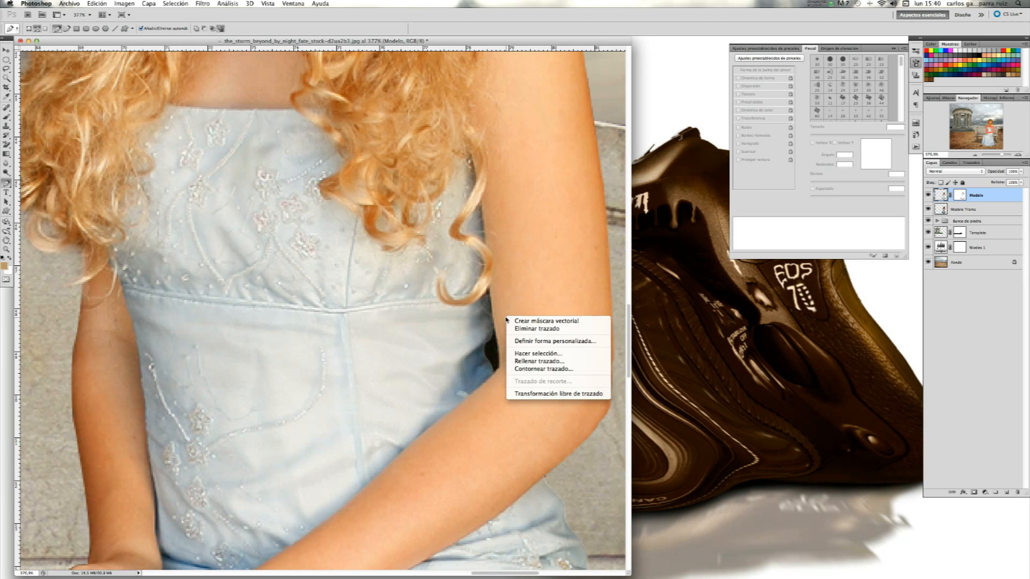
click(530, 354)
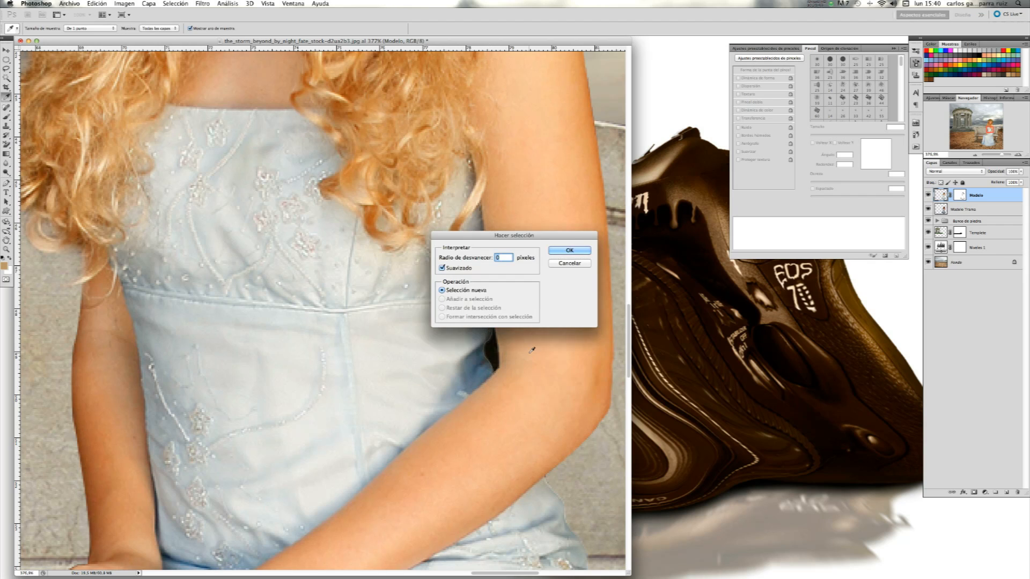
key(Return)
key(Delete)
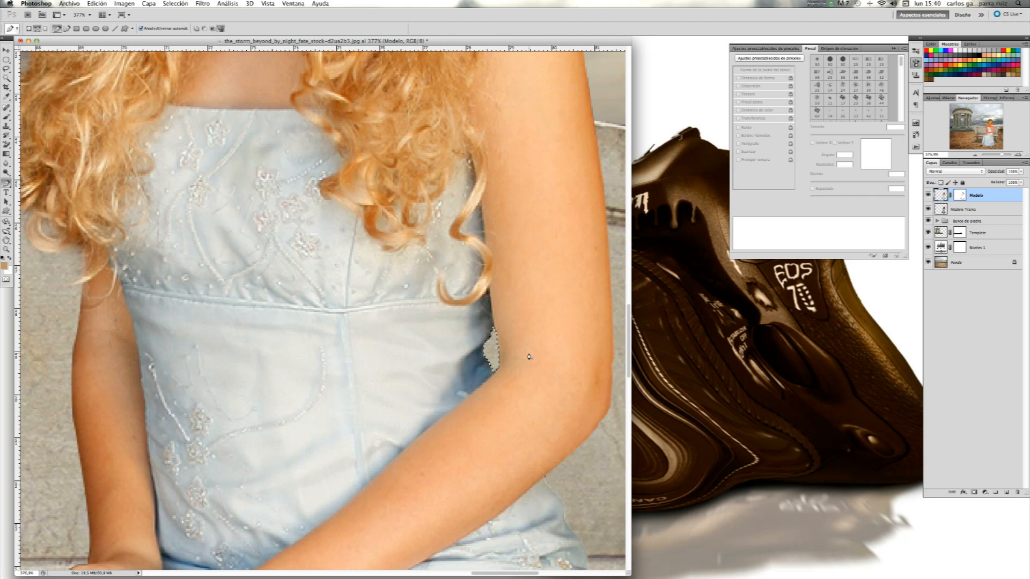
key(super+d)
Paint out the remaining background between waist and arm on the Modelo mask with a 4 px black brush at increased opacity, then fit the image in view.
click(7, 117)
click(4, 259)
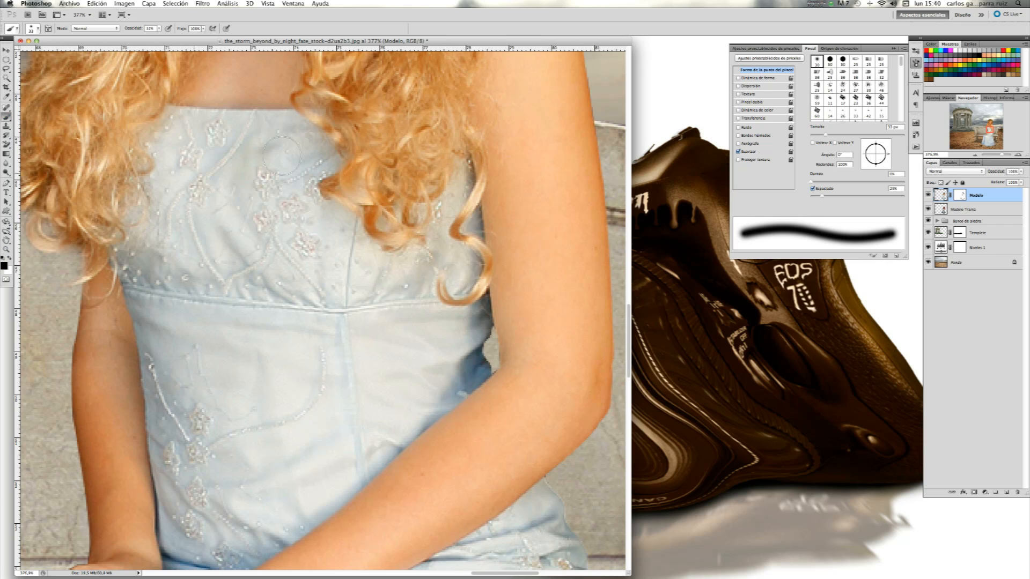
click(958, 198)
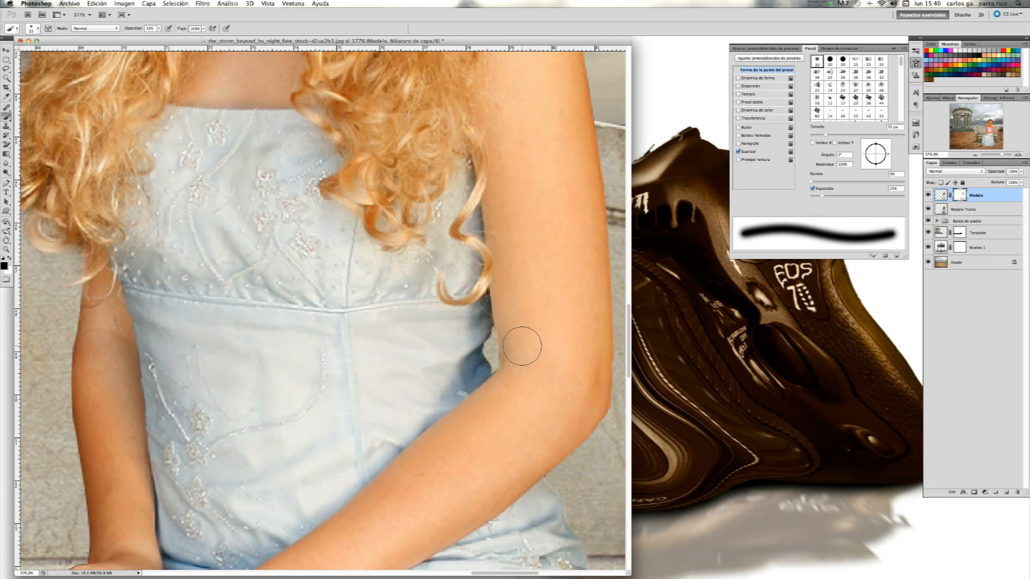
drag(825, 135, 811, 136)
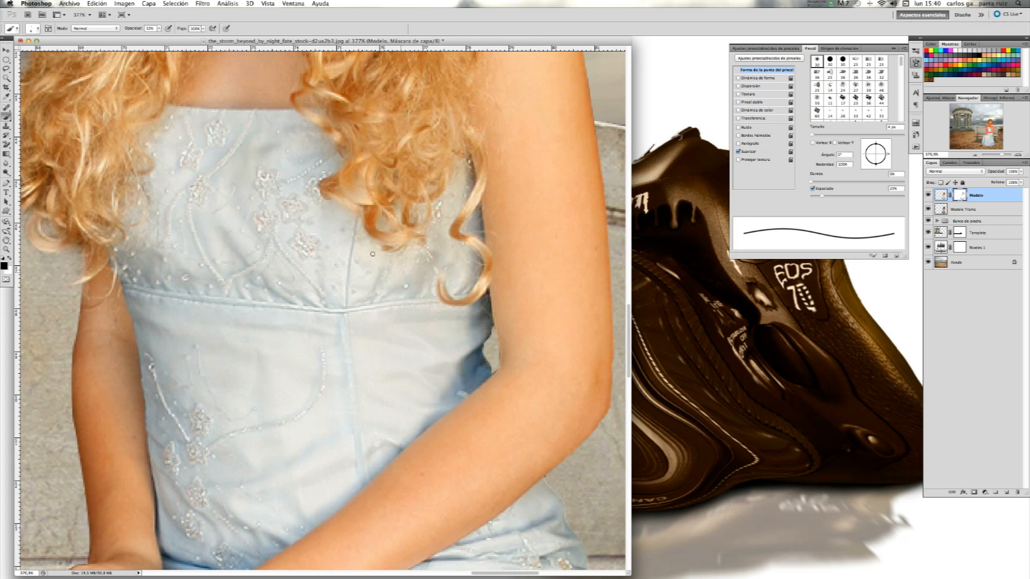
click(158, 28)
drag(160, 37, 187, 42)
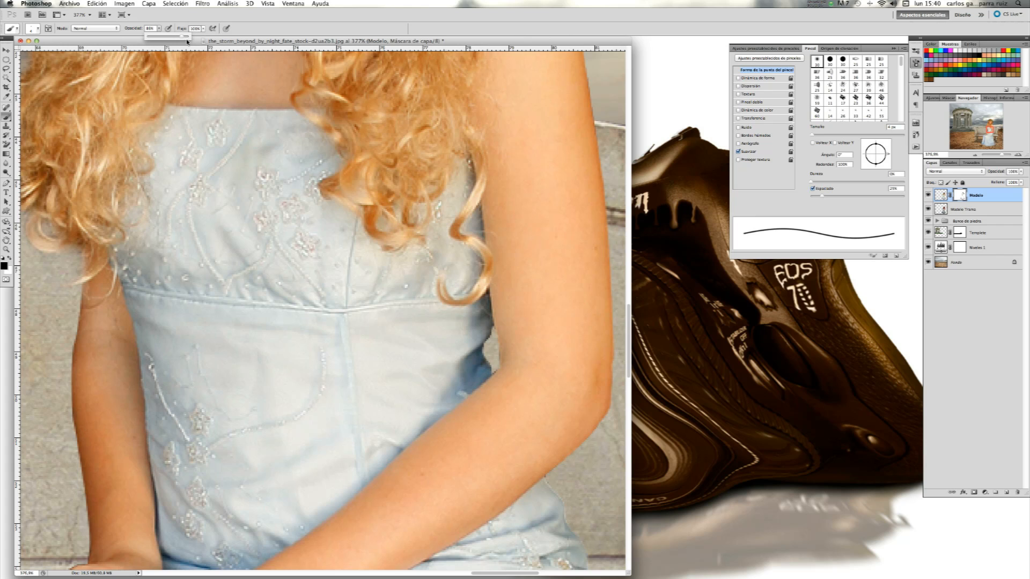
click(494, 367)
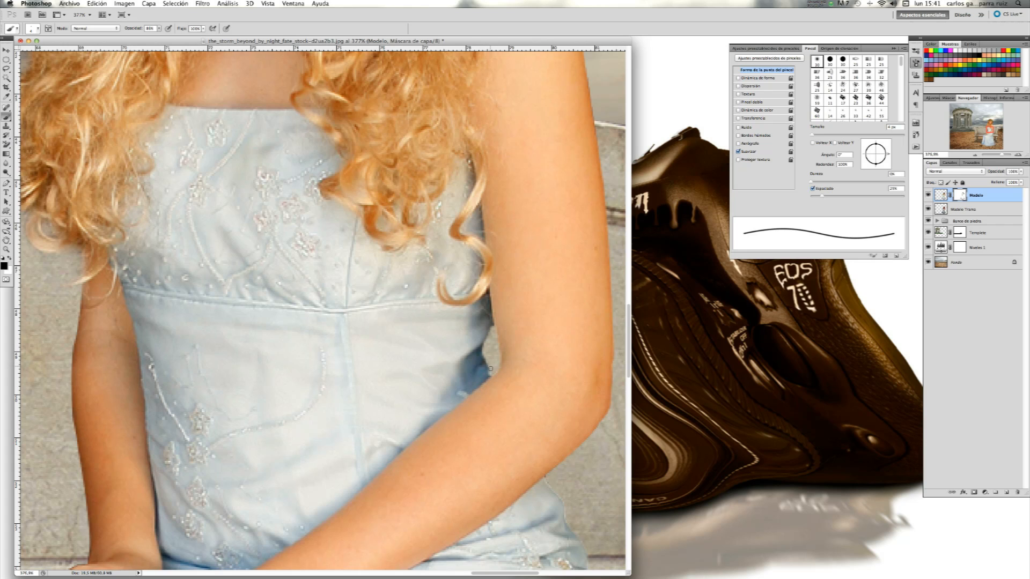
drag(490, 370, 494, 365)
key(super+0)
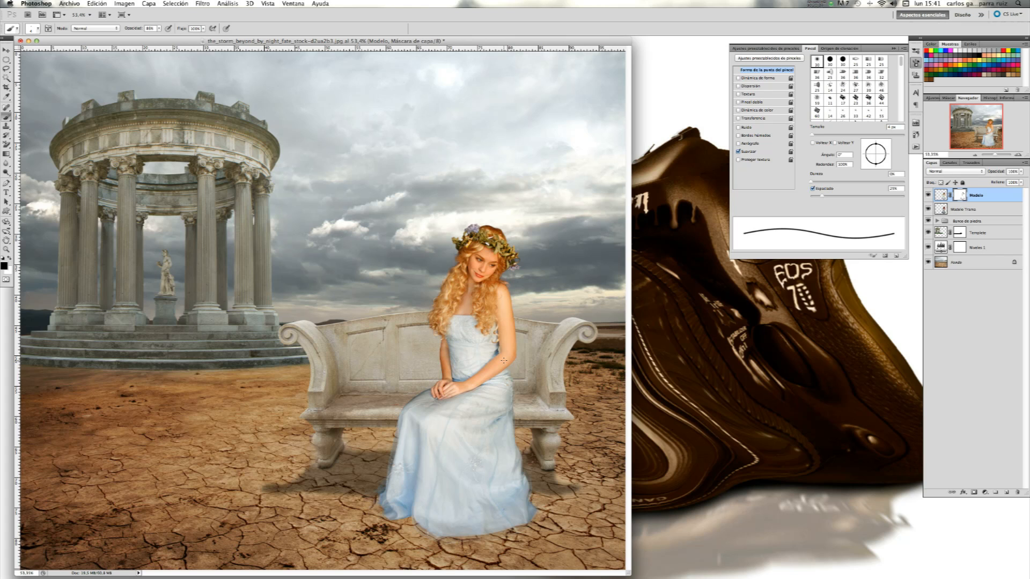
Group the Modelo and Modelo Trama layers and name the group Modelo.
key(super+Tab)
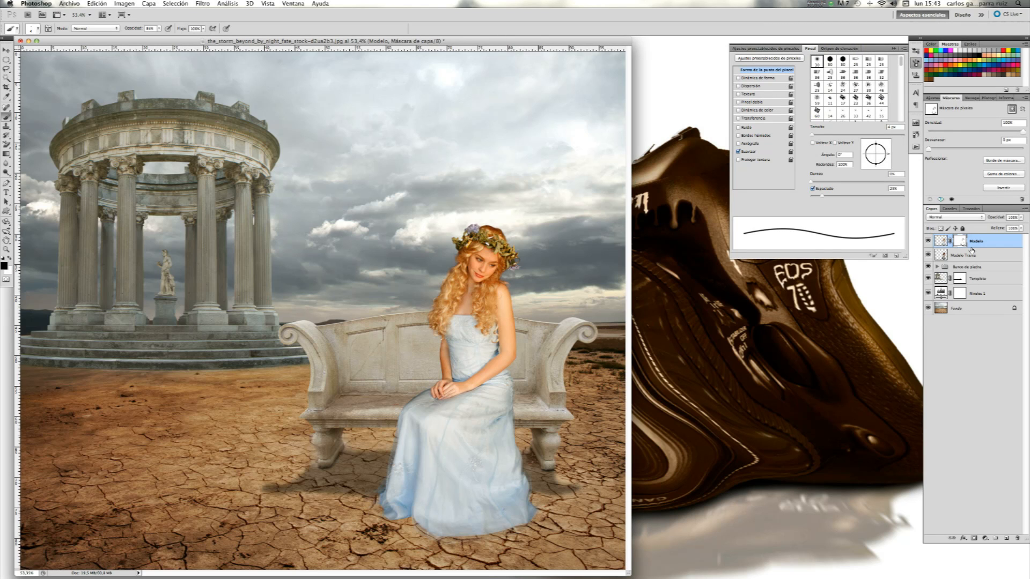
shift+click(989, 256)
drag(989, 256, 996, 538)
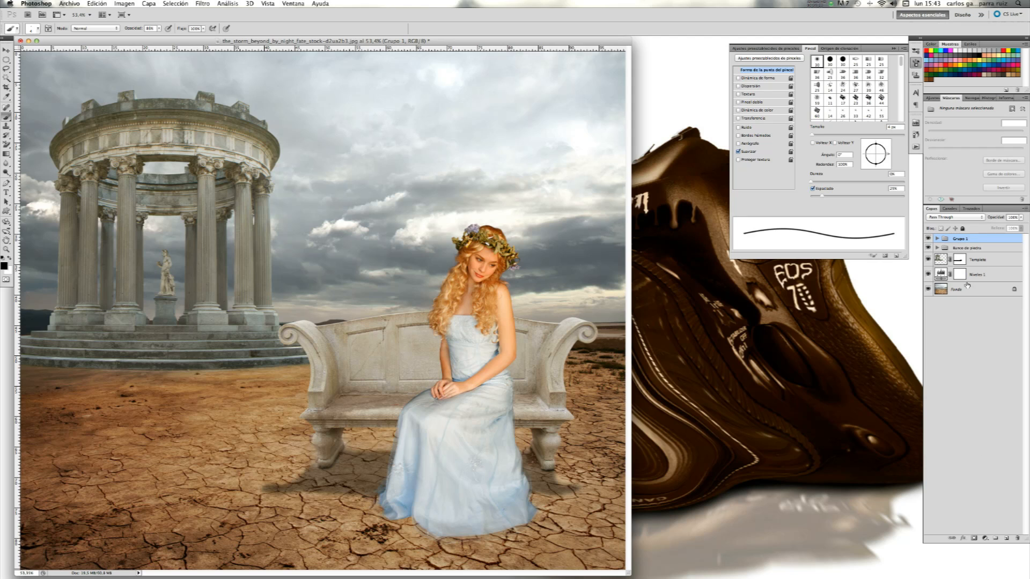
double_click(959, 239)
text(Modelo)
key(Return)
Expand the Modelo group, toggle the Modelo Trama layer's visibility and collapse the group.
click(937, 239)
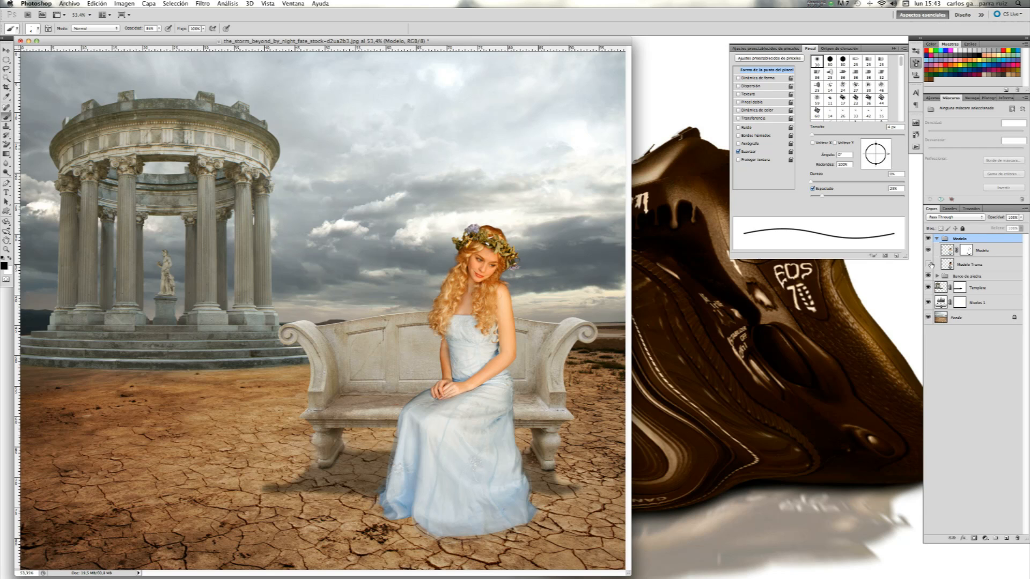
click(930, 264)
click(938, 240)
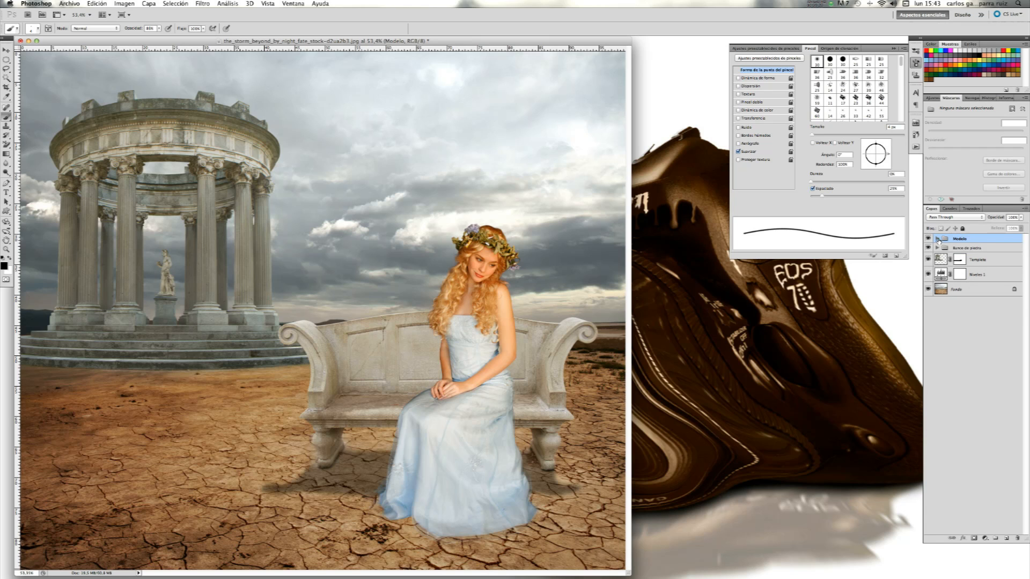
Duplicate the Templete layer and apply the duplicate's layer mask.
click(943, 263)
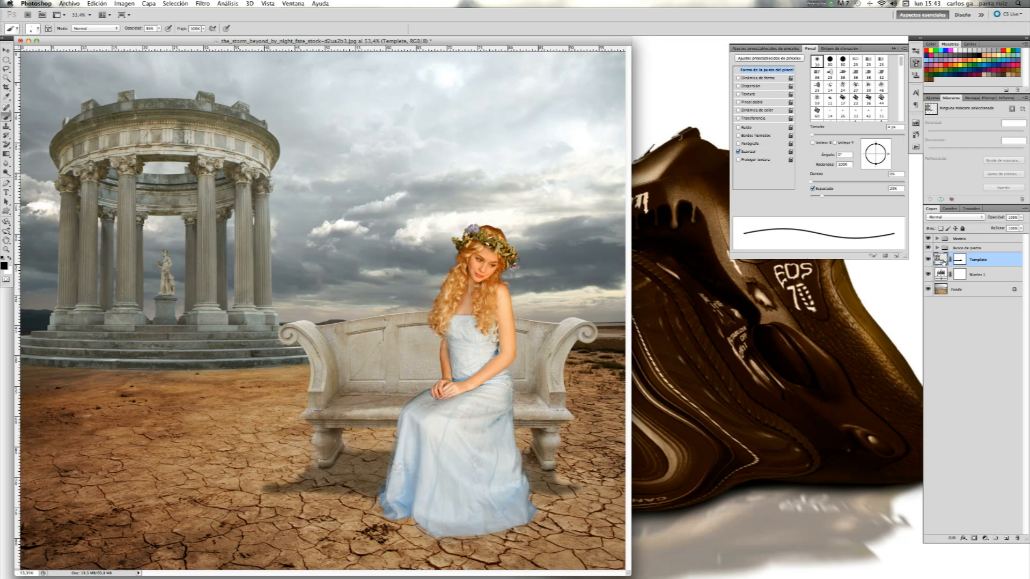
key(super+j)
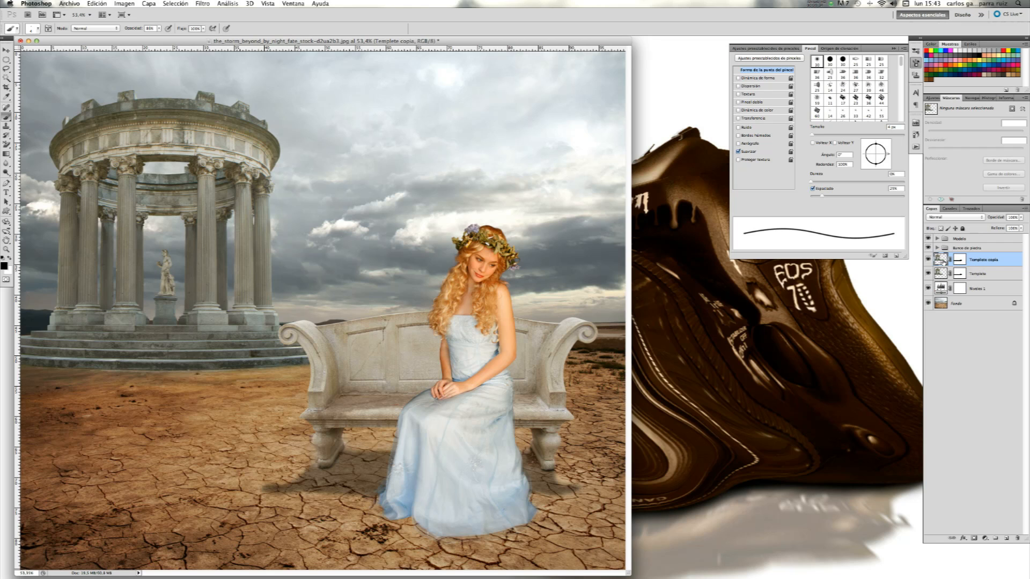
right_click(960, 260)
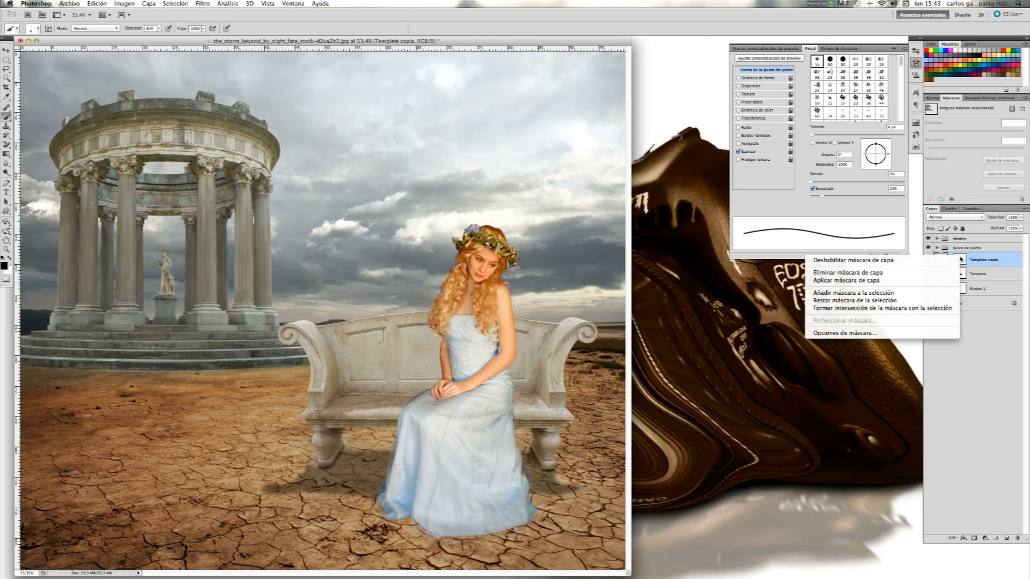
click(939, 280)
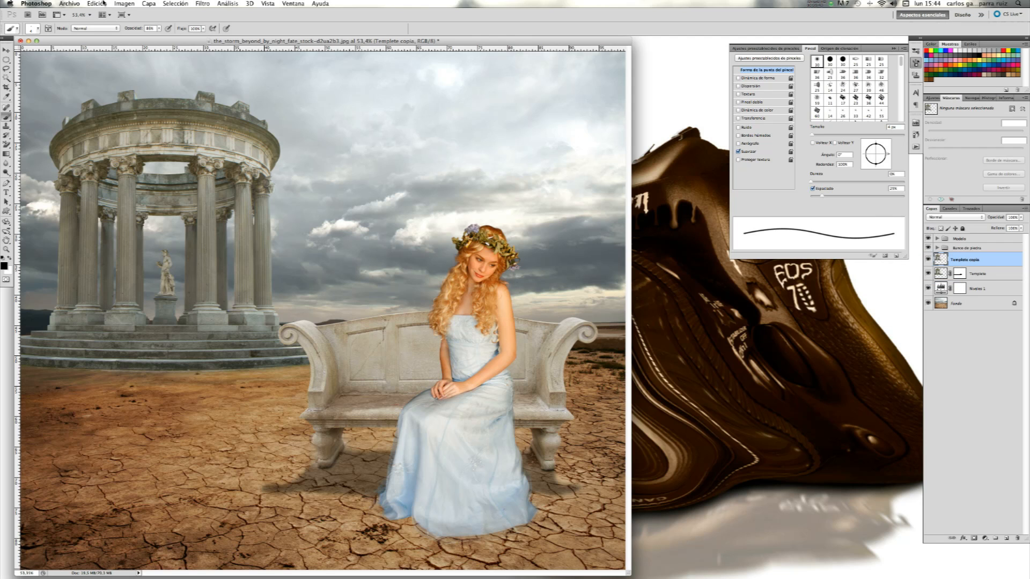
Turn the Templete copia layer solid black with Hue/Saturation, setting its lightness to -100.
click(124, 3)
mouse_move(161, 29)
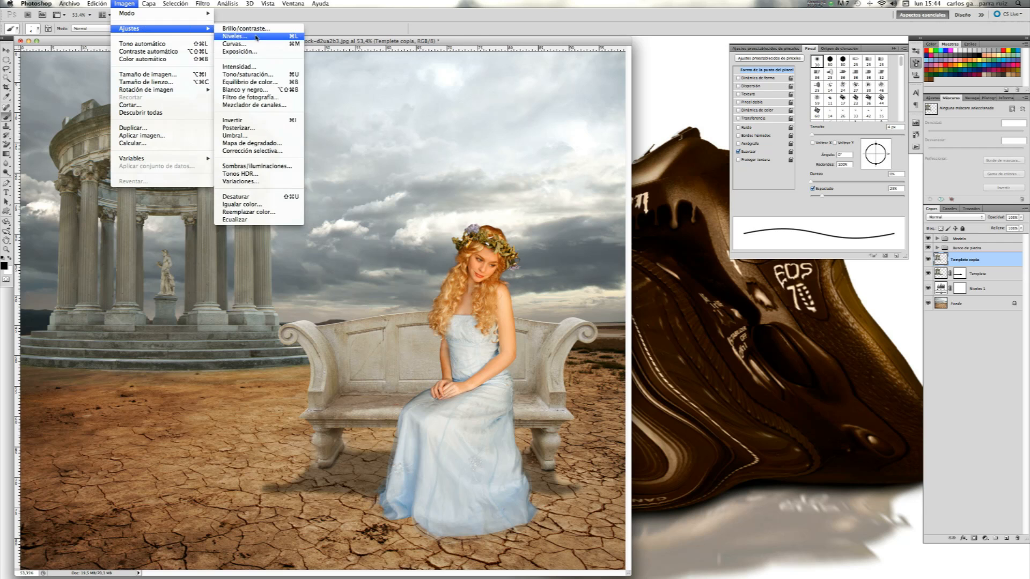
click(283, 74)
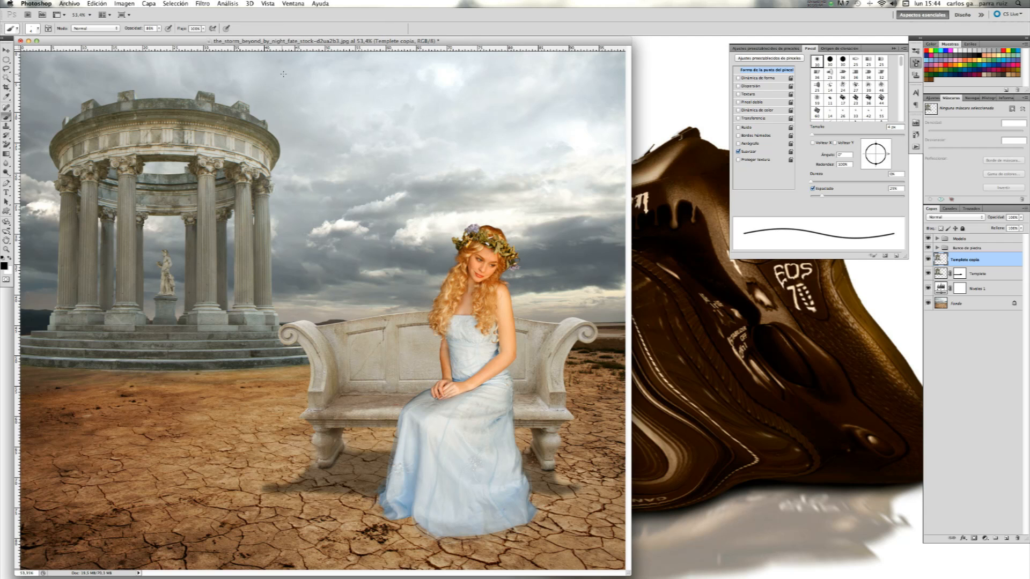
drag(723, 142, 637, 142)
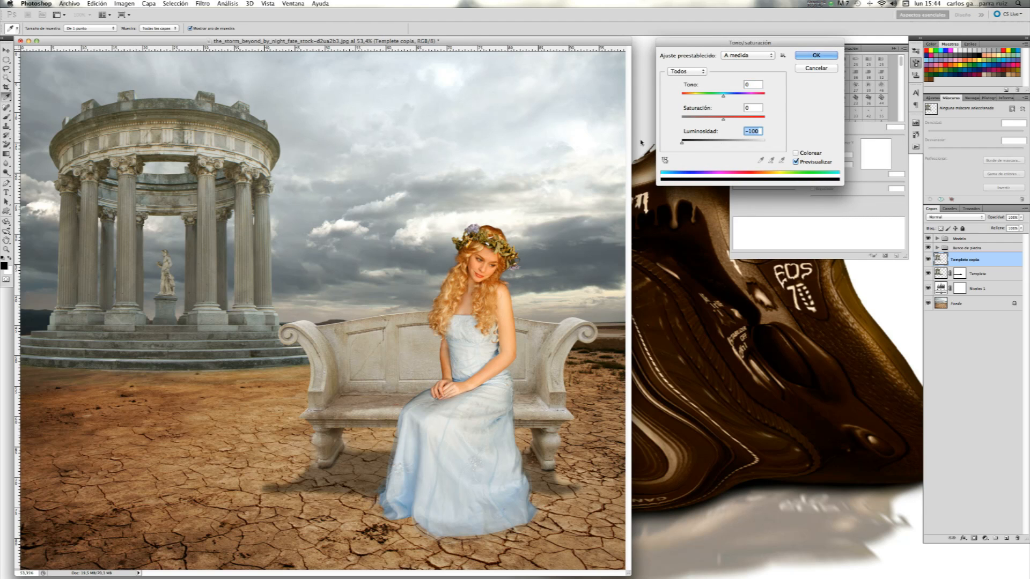
click(815, 55)
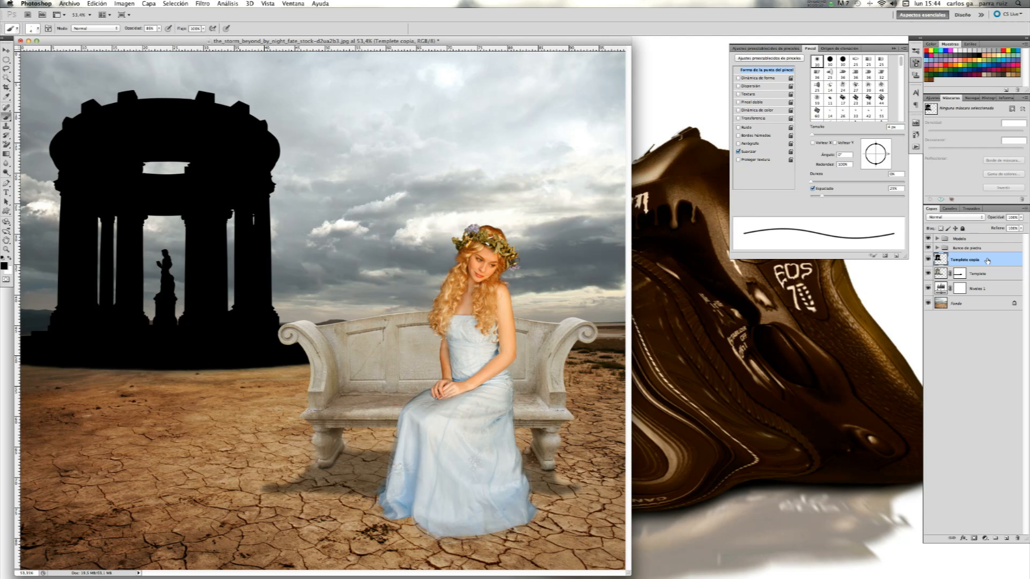
Place the Templete copia layer beneath the Templete layer and flip it vertically.
drag(987, 261, 937, 279)
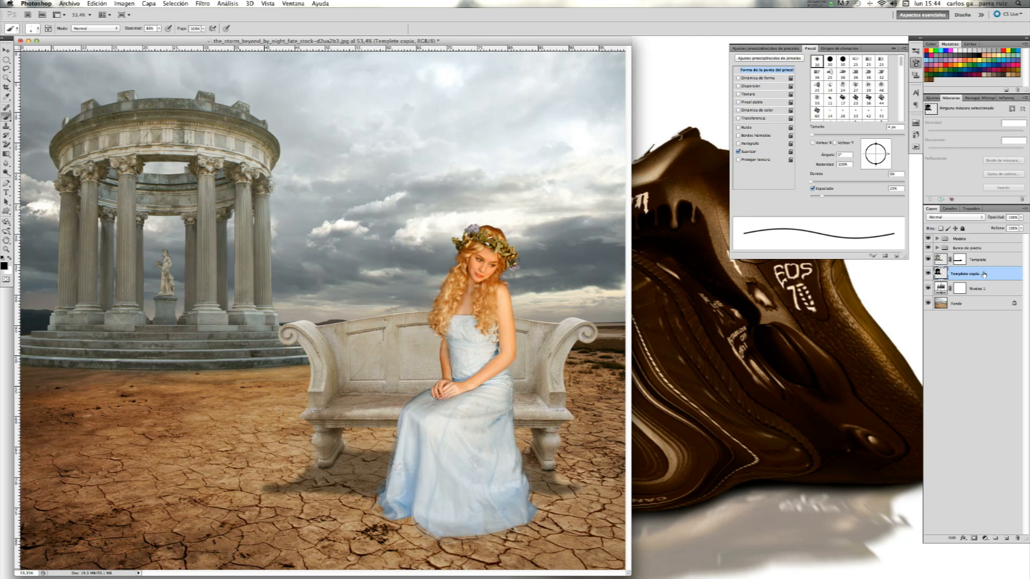
click(98, 4)
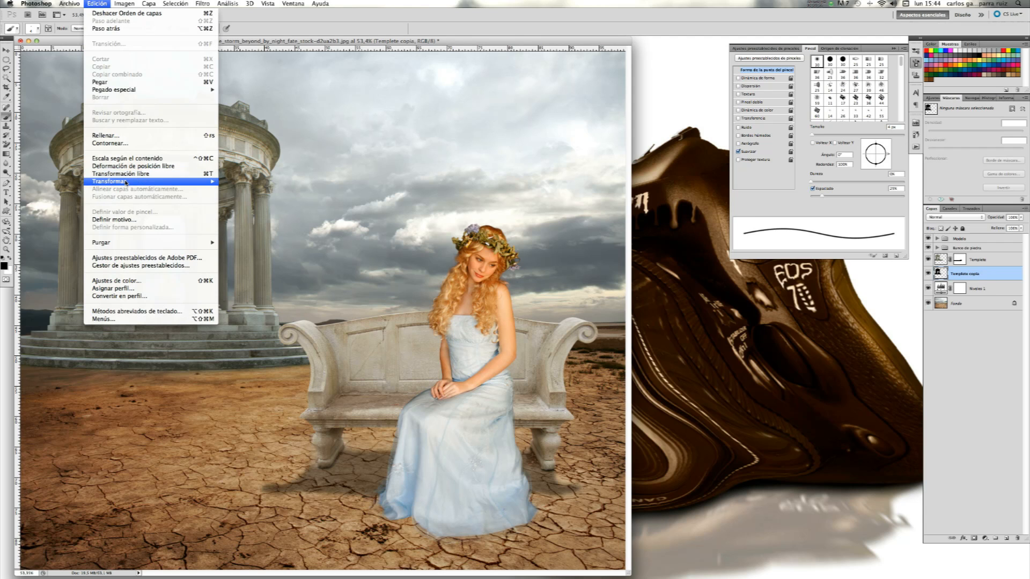
mouse_move(205, 182)
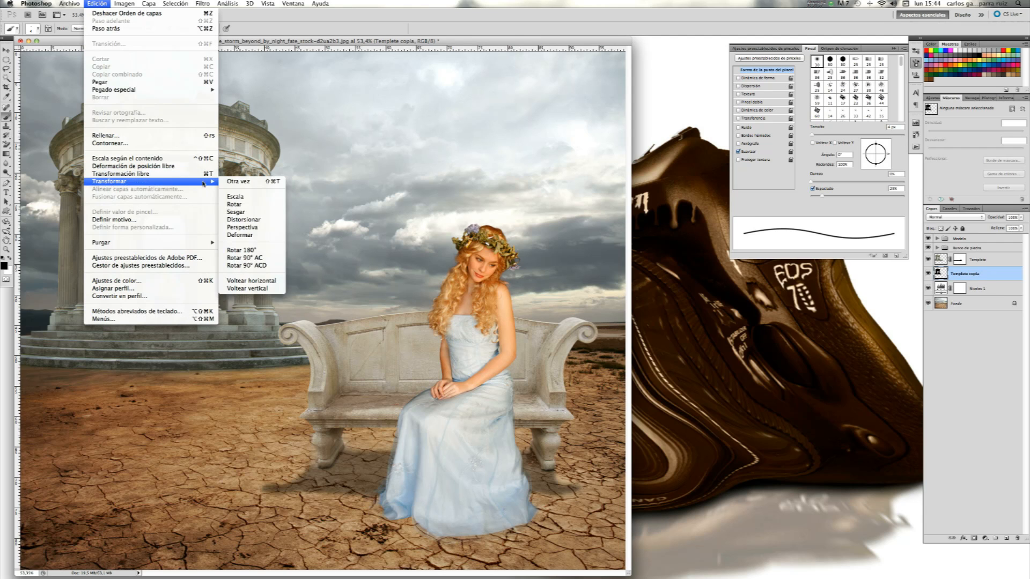
click(248, 289)
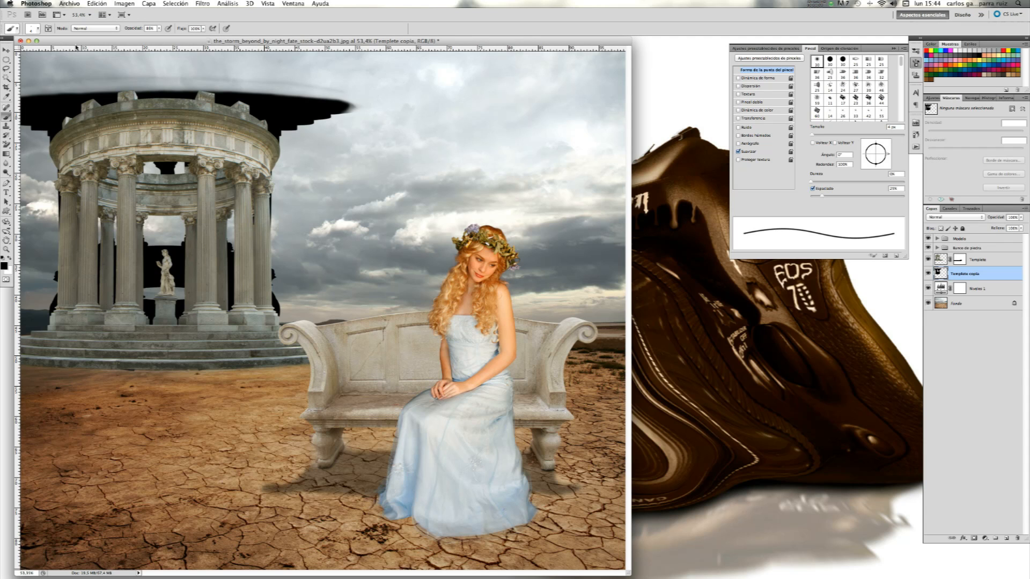
Move the flipped black temple down so its base meets the original temple's steps, and zoom out to show space around the canvas.
click(7, 50)
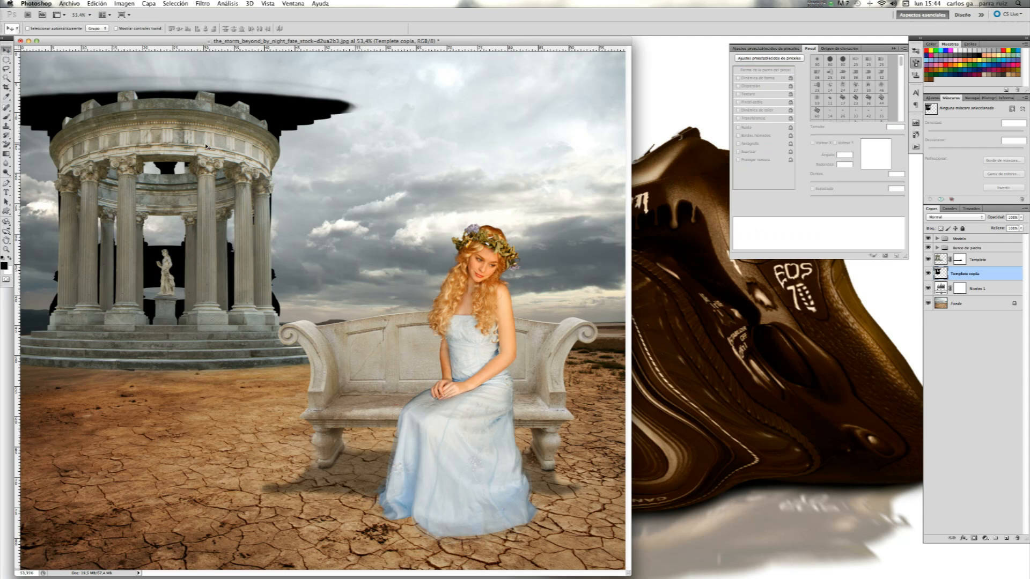
drag(207, 145, 194, 393)
drag(250, 305, 192, 397)
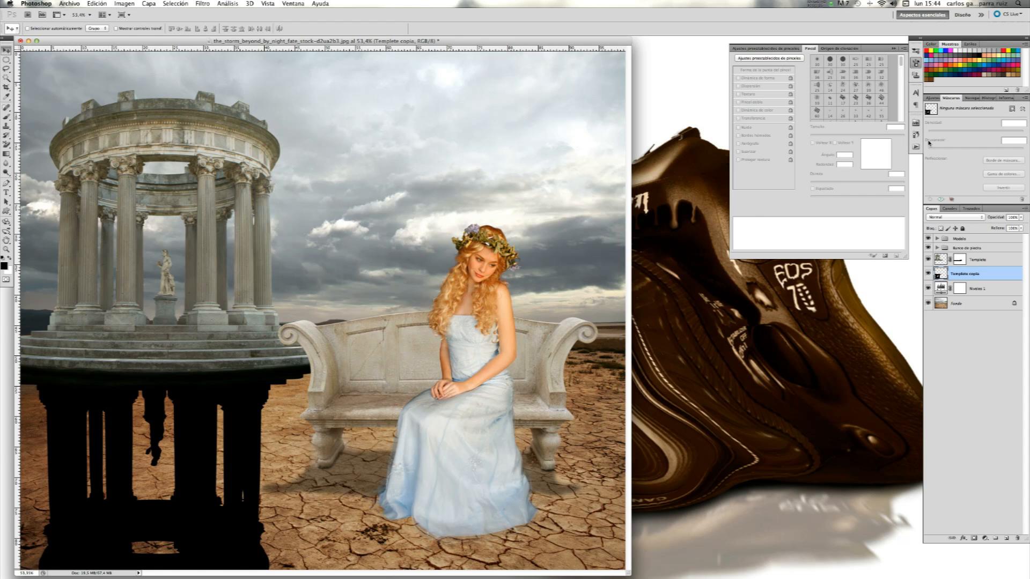
click(968, 99)
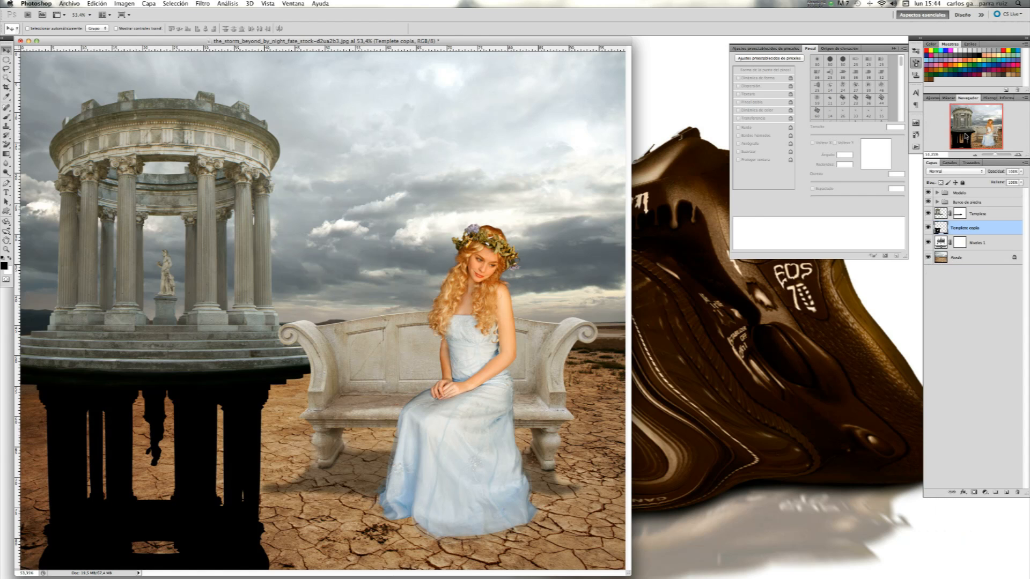
click(975, 154)
click(975, 153)
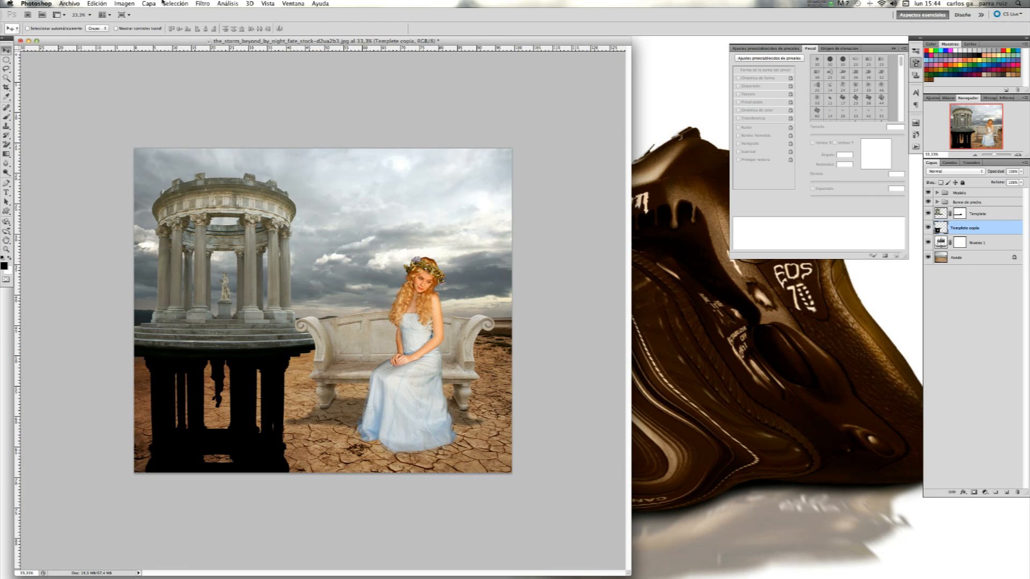
Try to reshape the flipped black temple with the Perspective transform by adjusting its lower edge.
click(104, 3)
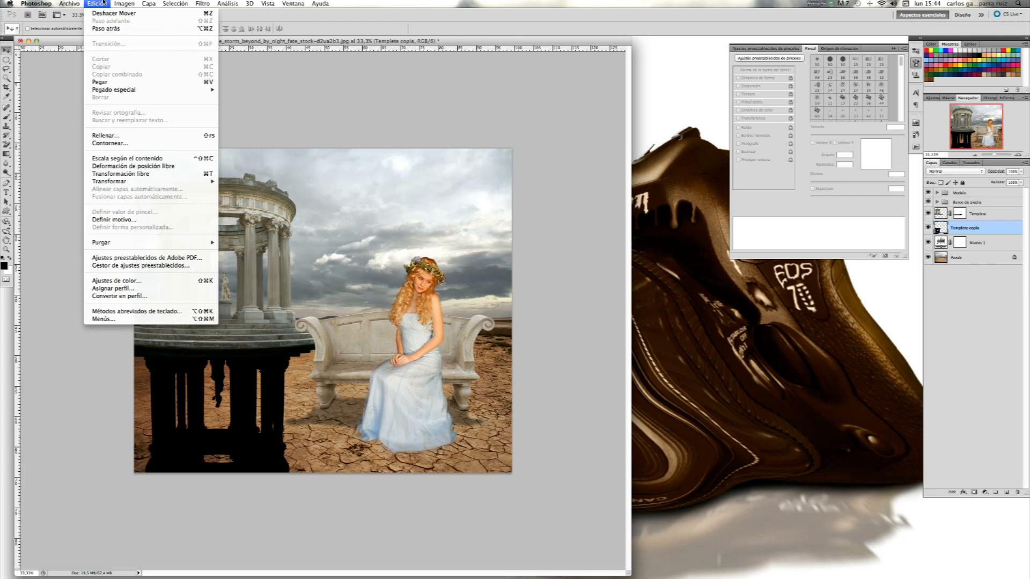
mouse_move(138, 184)
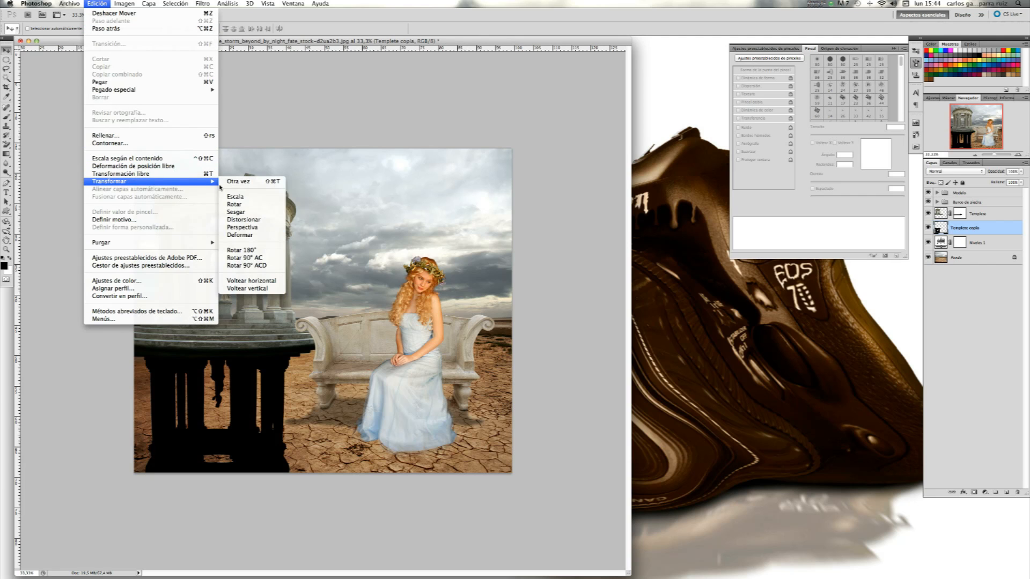
click(264, 230)
drag(217, 508, 215, 507)
drag(216, 462, 217, 446)
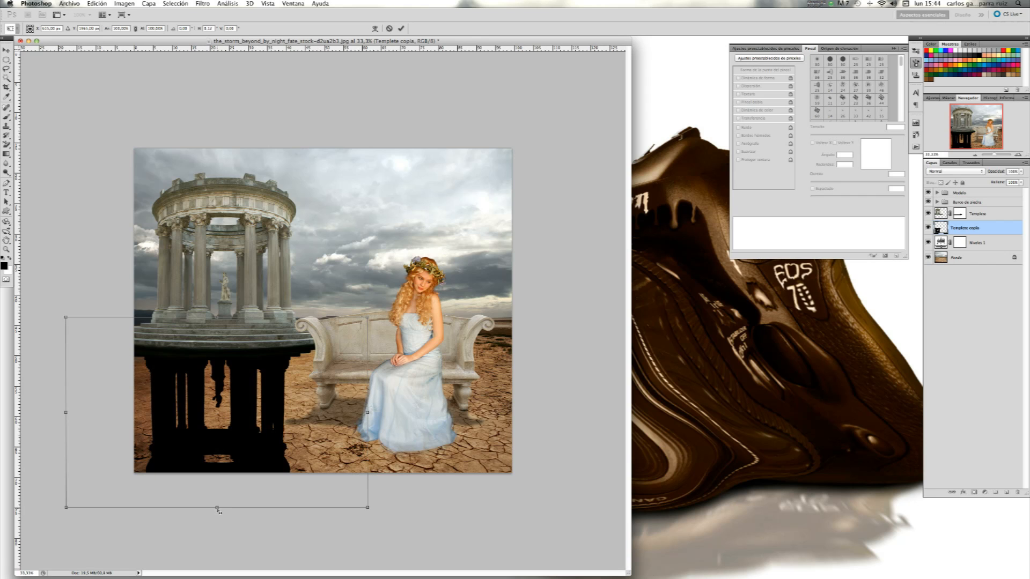
drag(217, 509, 215, 489)
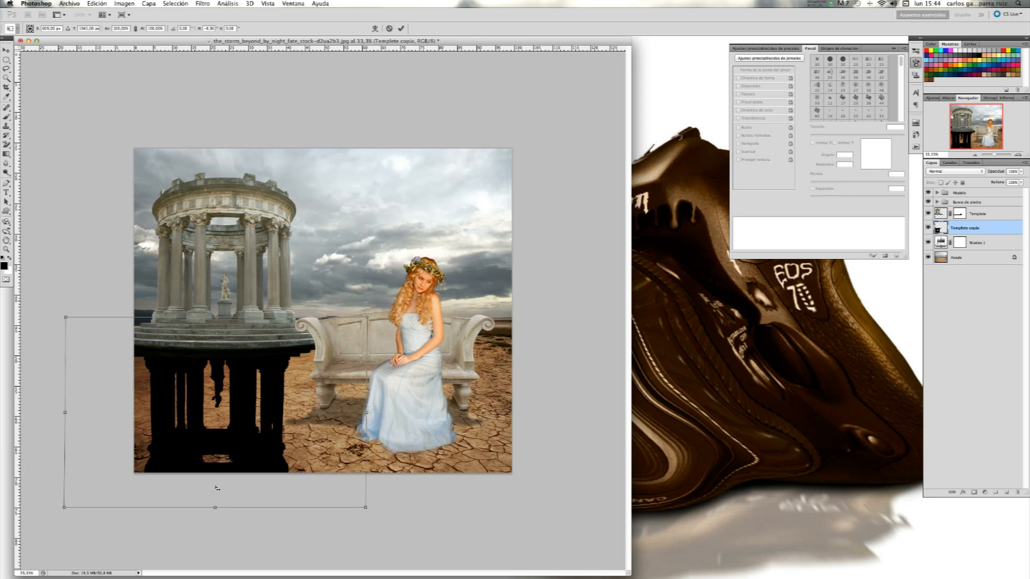
click(400, 29)
Flatten the flipped black temple vertically with the Distort transform until it forms a low strip below the temple steps.
click(105, 3)
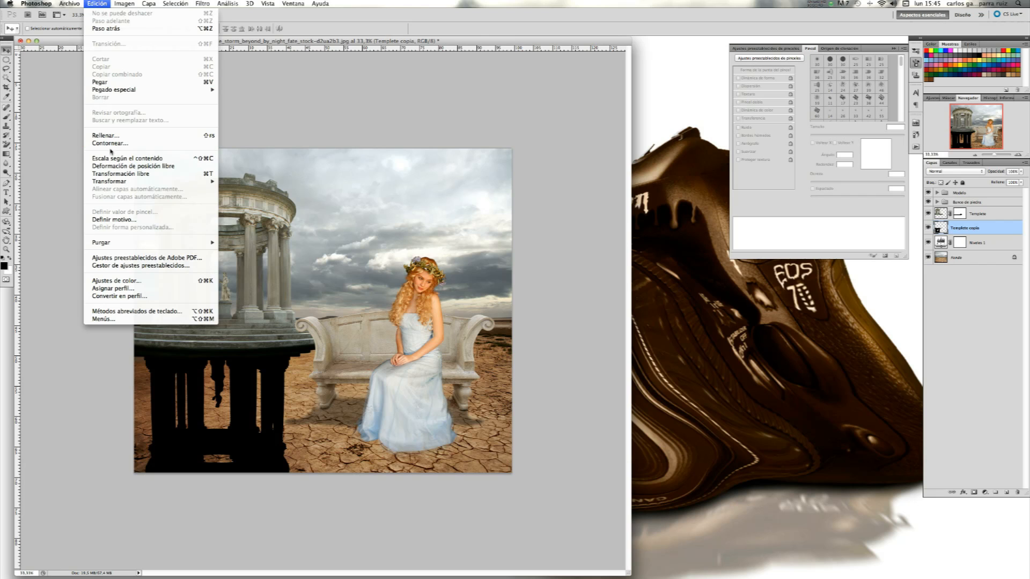
mouse_move(153, 182)
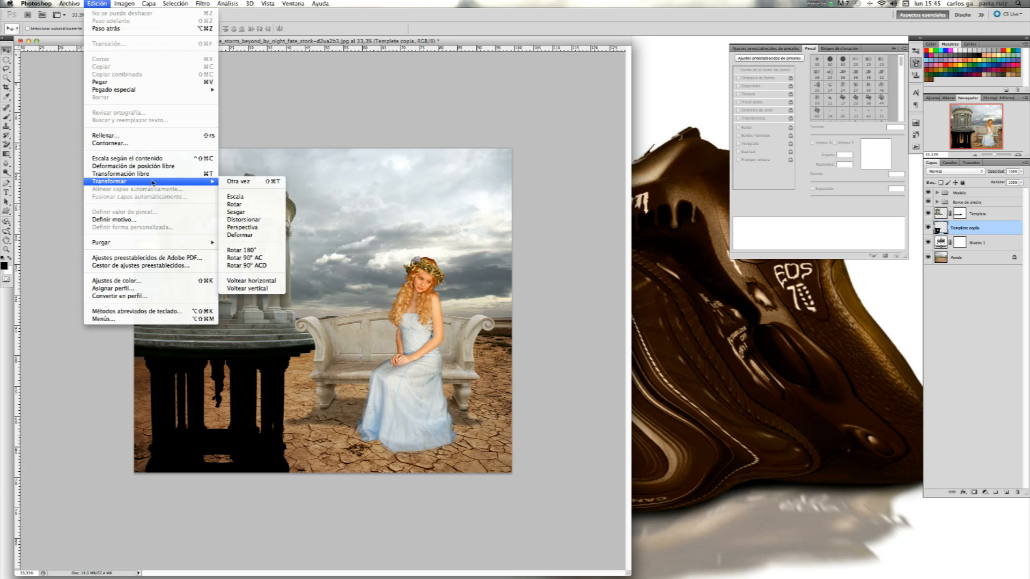
click(243, 220)
drag(217, 509, 216, 446)
drag(219, 318, 221, 332)
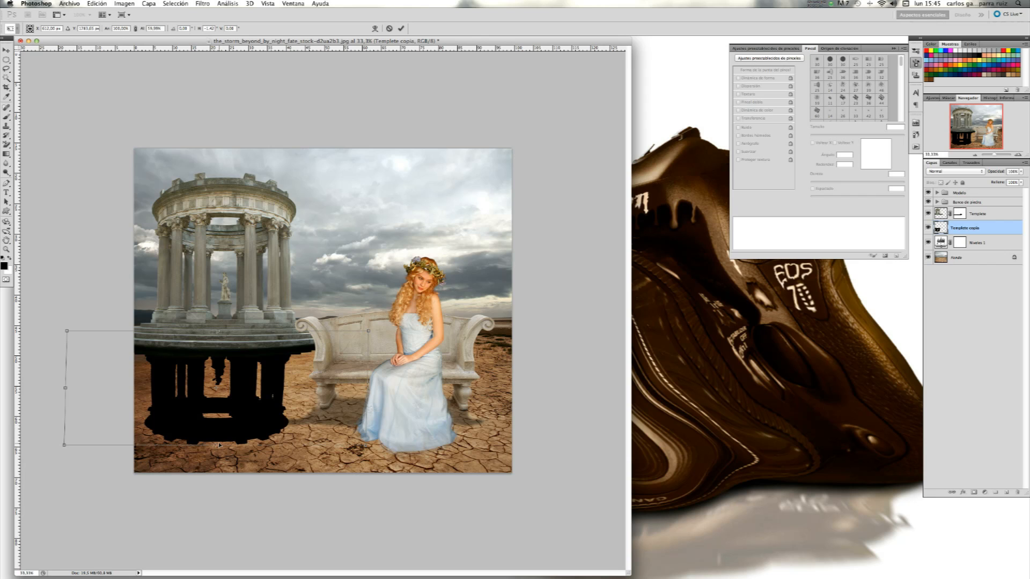
drag(214, 448, 200, 395)
drag(219, 333, 224, 348)
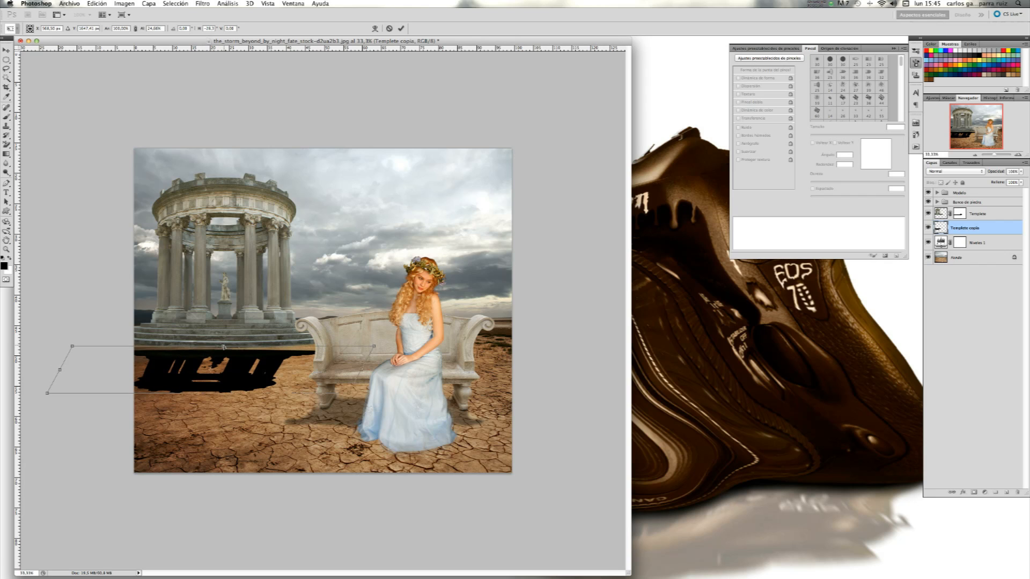
Slant the flattened black temple strongly toward the left, align its upper edge with the steps, apply the distortion and nudge the layer into place.
drag(197, 395, 188, 400)
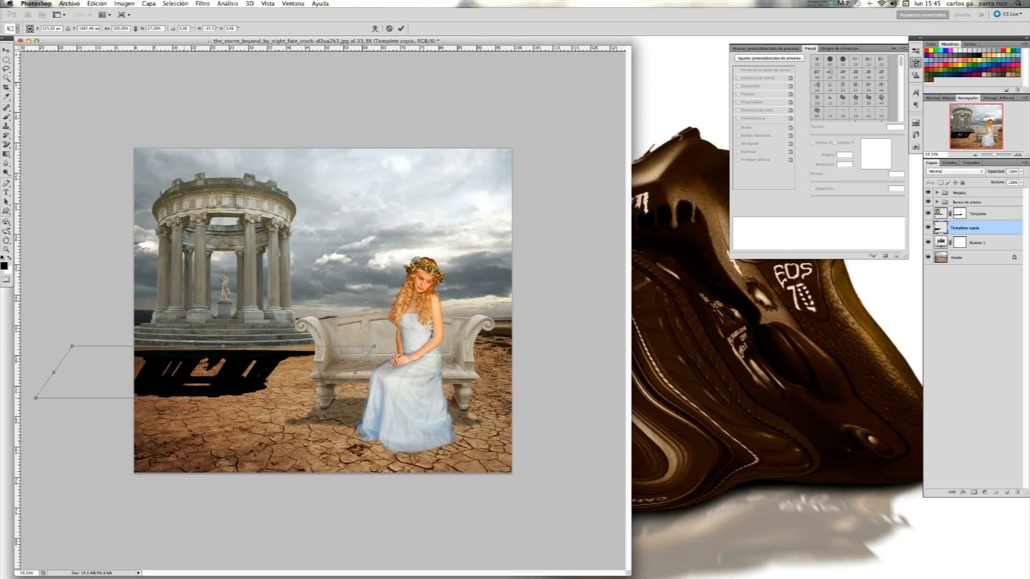
drag(223, 347, 232, 363)
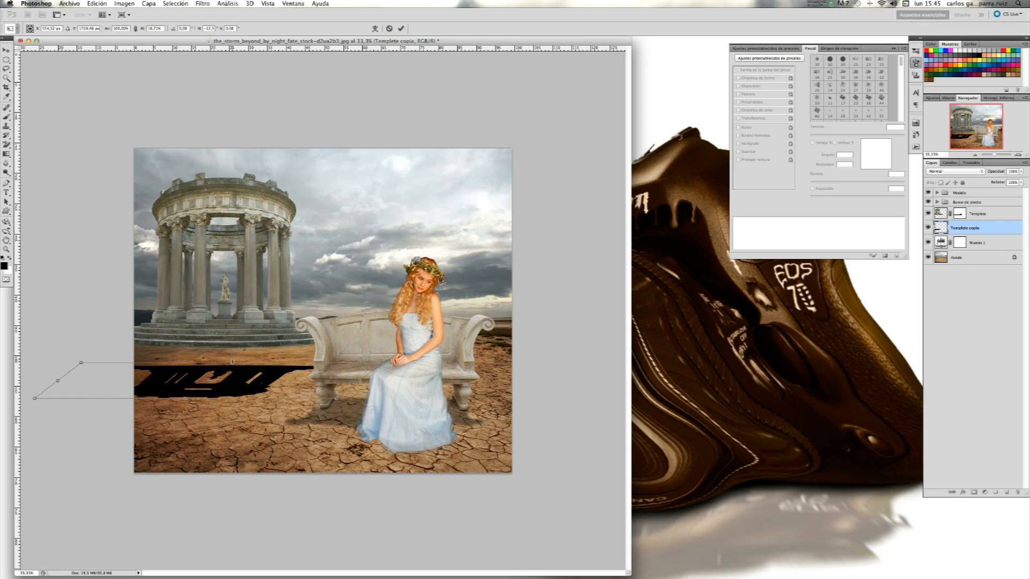
drag(187, 399, 178, 393)
mouse_move(232, 363)
mouse_down()
mouse_move(249, 359)
mouse_move(222, 354)
mouse_up()
mouse_move(169, 377)
mouse_down()
mouse_move(159, 367)
mouse_move(152, 377)
mouse_up()
drag(239, 341, 246, 342)
mouse_move(247, 350)
mouse_down()
mouse_move(233, 354)
mouse_move(238, 345)
mouse_up()
drag(158, 382, 161, 381)
drag(238, 345, 238, 345)
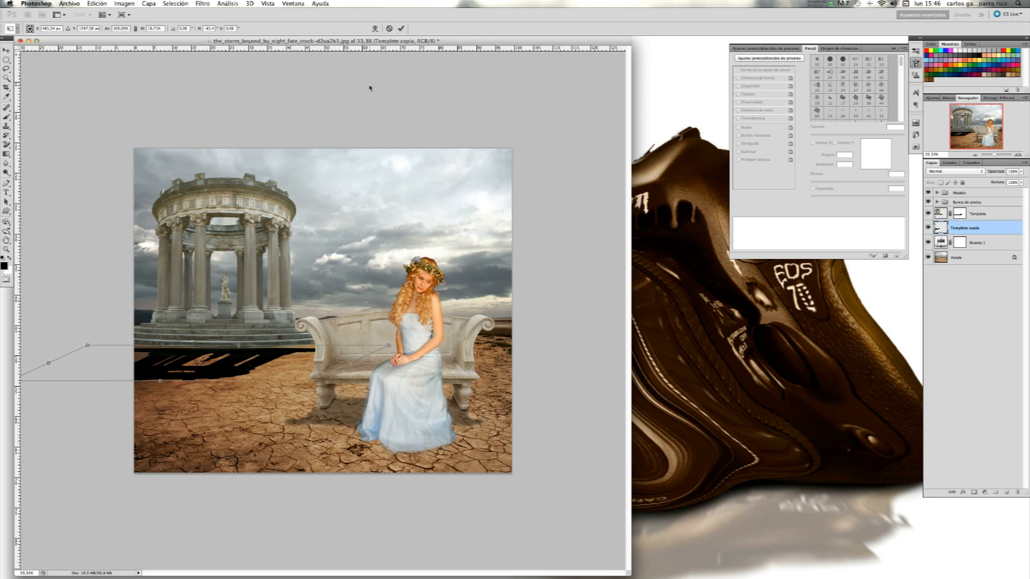
click(401, 28)
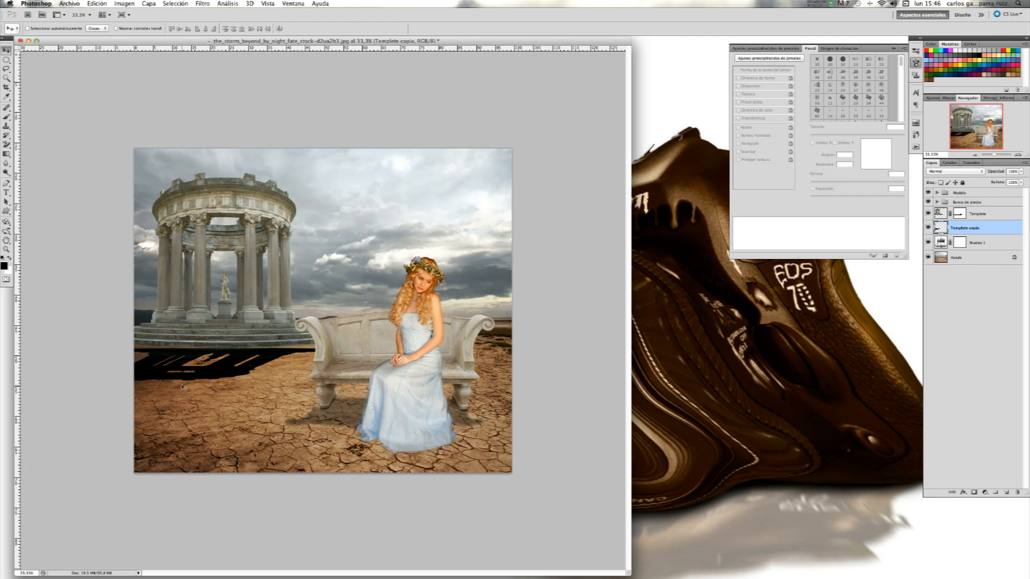
drag(194, 376, 187, 380)
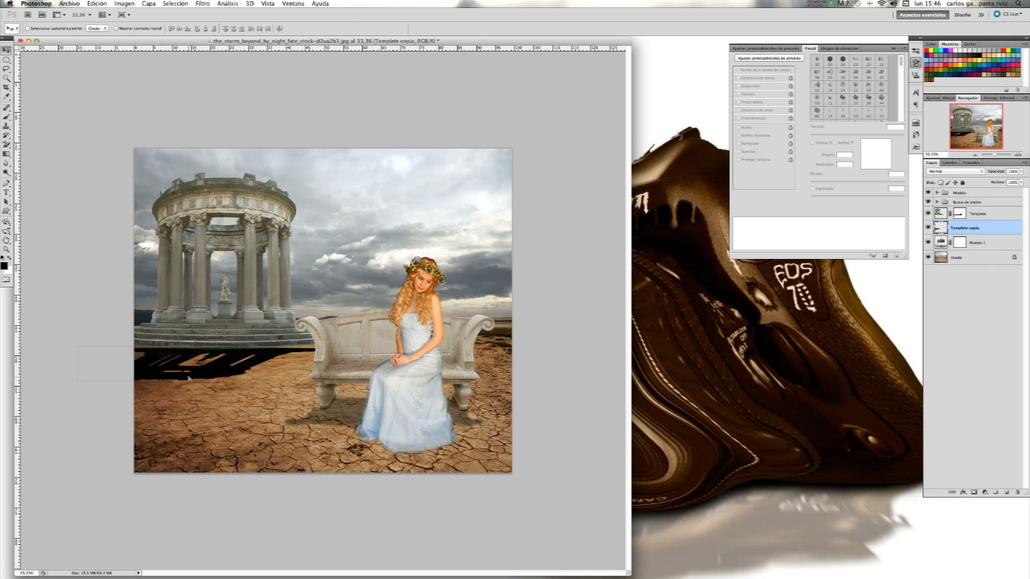
click(97, 4)
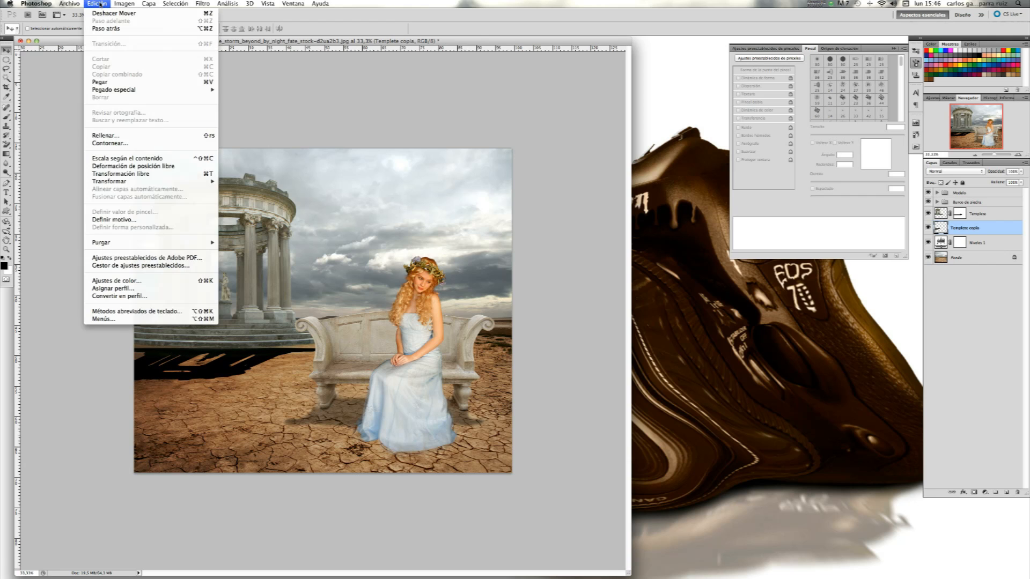
mouse_move(186, 183)
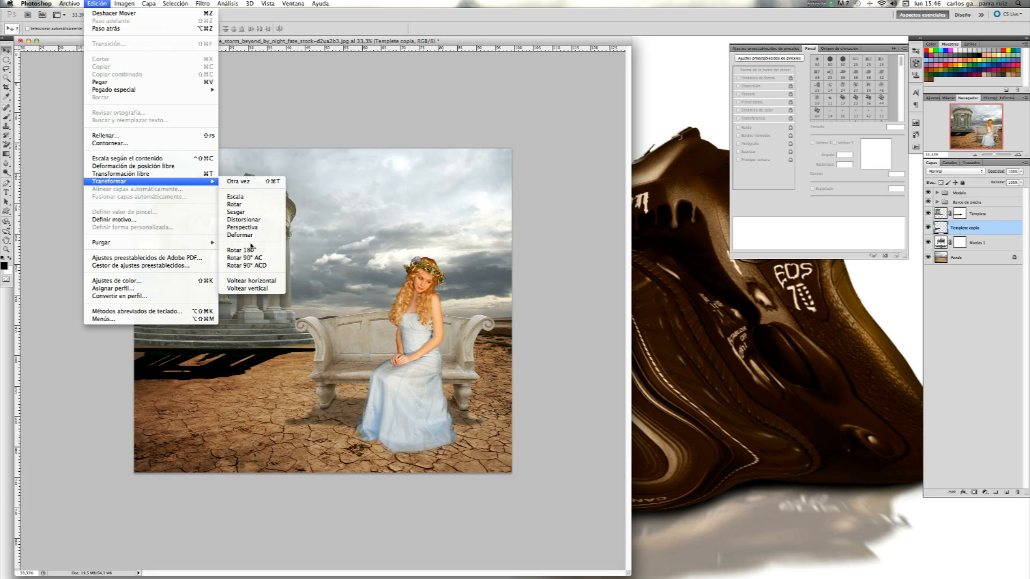
click(240, 235)
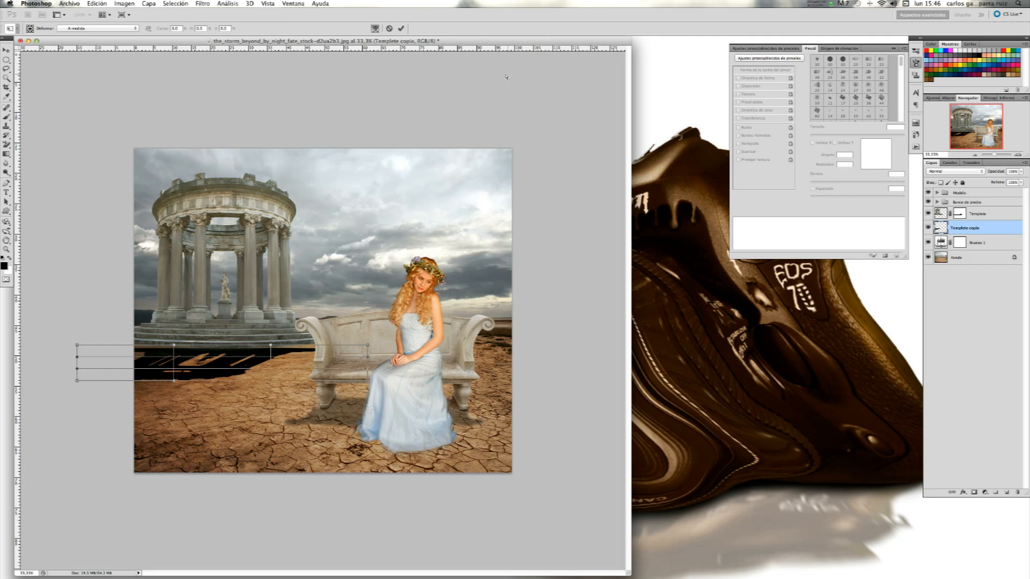
click(400, 28)
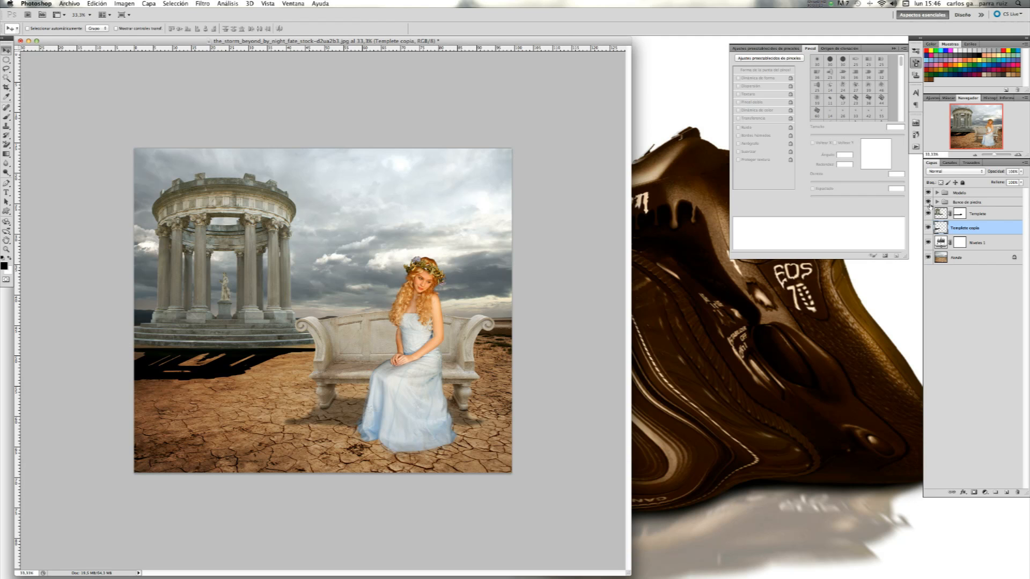
Hide the Modelo and Banco de piedra groups and warp the black shadow so its upper corners follow the curved base of the temple steps.
drag(928, 202, 927, 193)
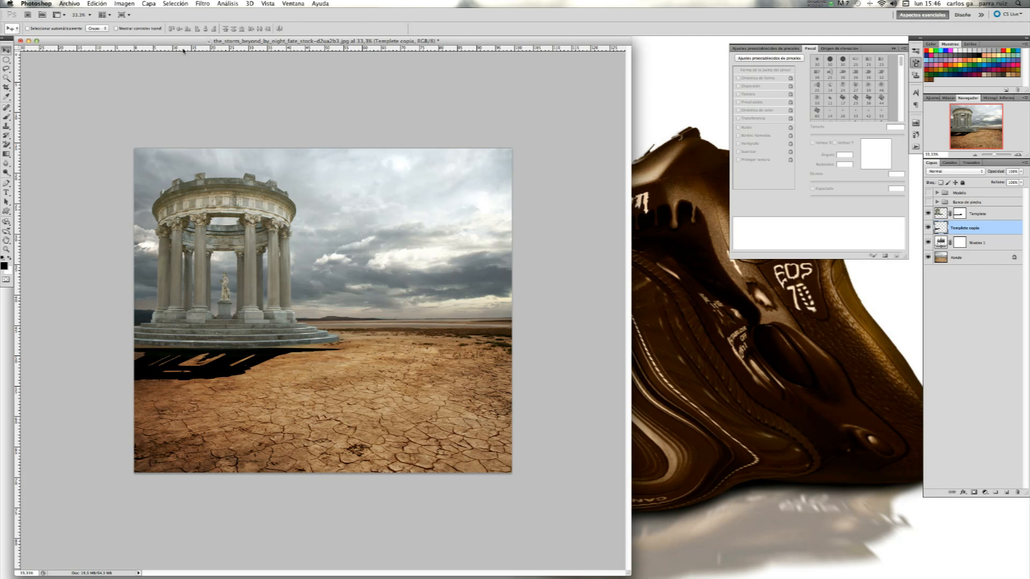
click(97, 4)
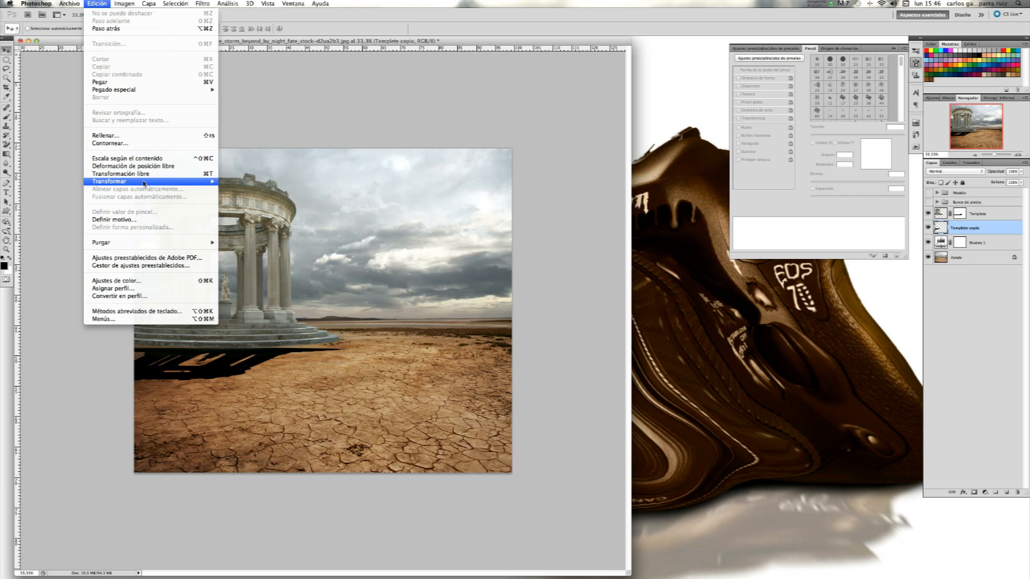
mouse_move(145, 183)
click(266, 237)
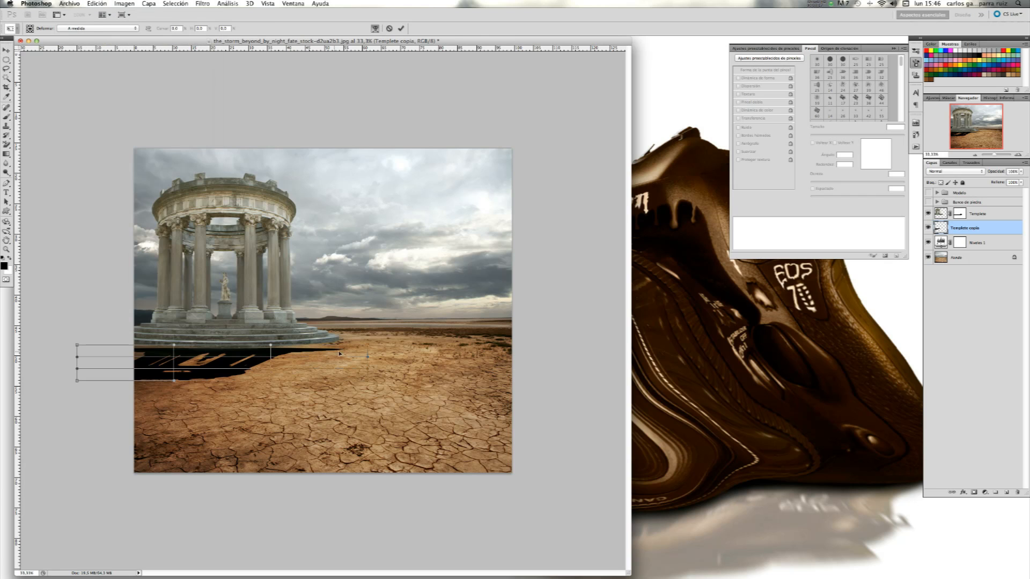
drag(368, 349, 366, 329)
drag(79, 347, 79, 333)
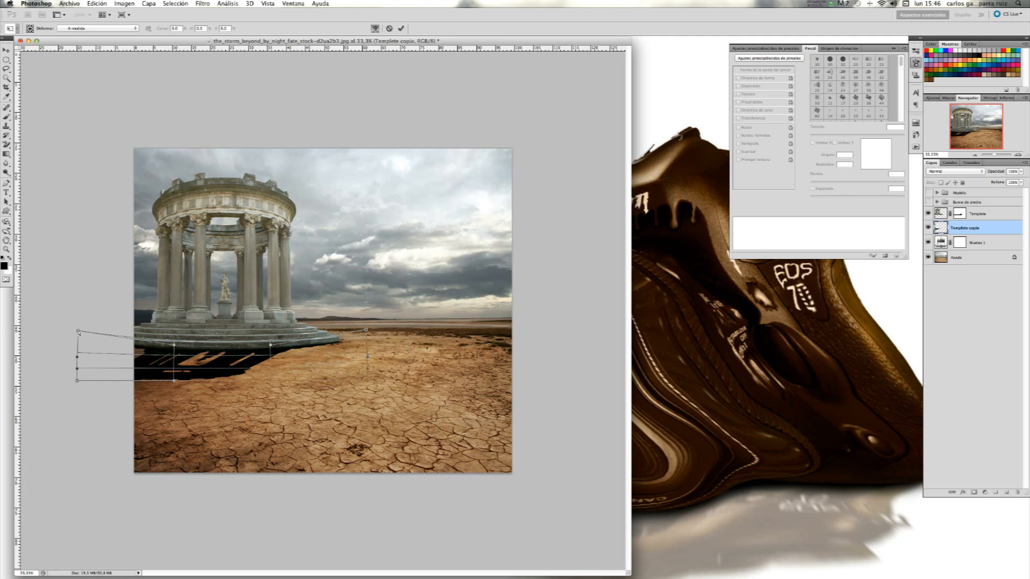
drag(249, 376, 246, 382)
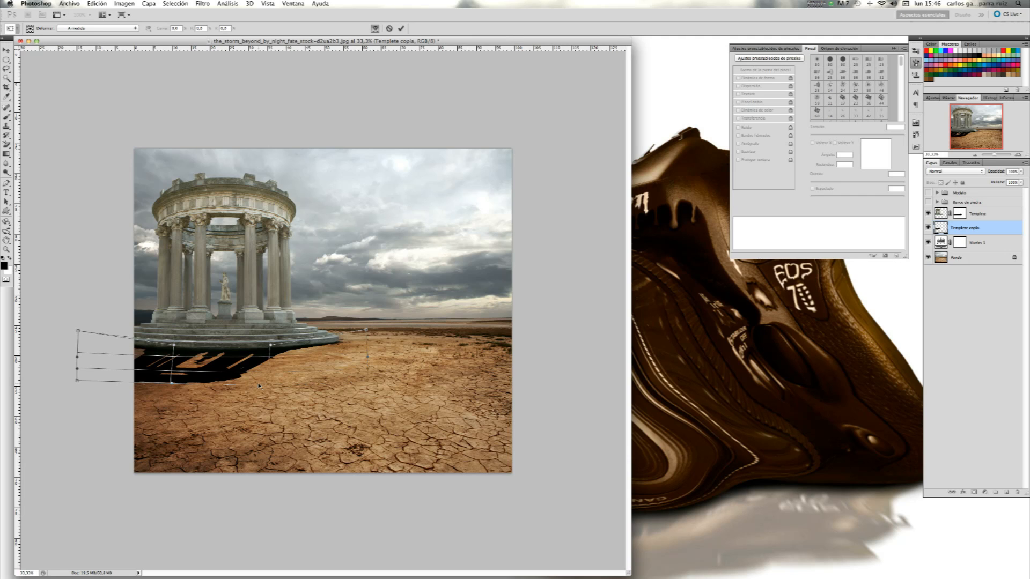
drag(77, 384, 61, 385)
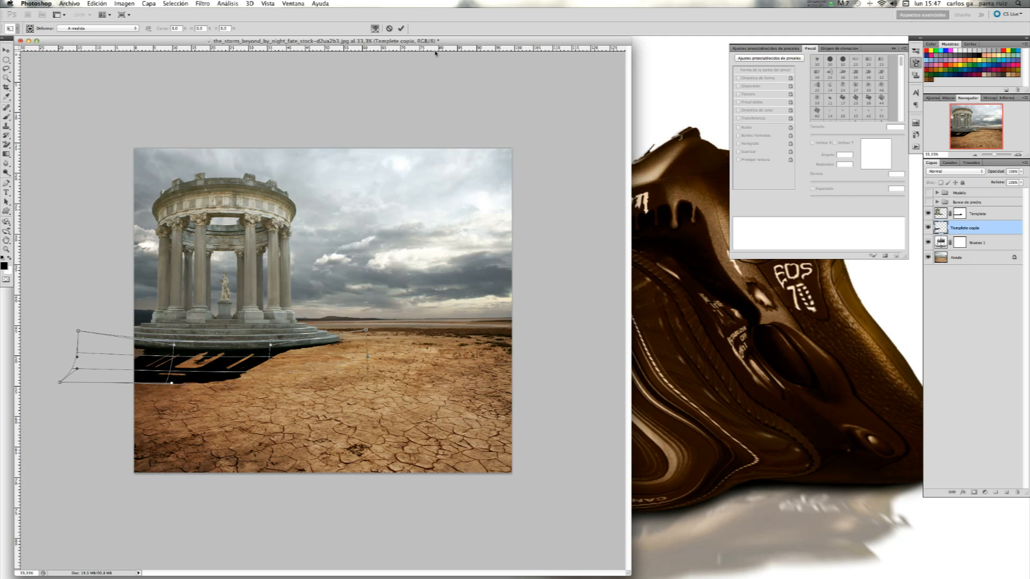
click(401, 27)
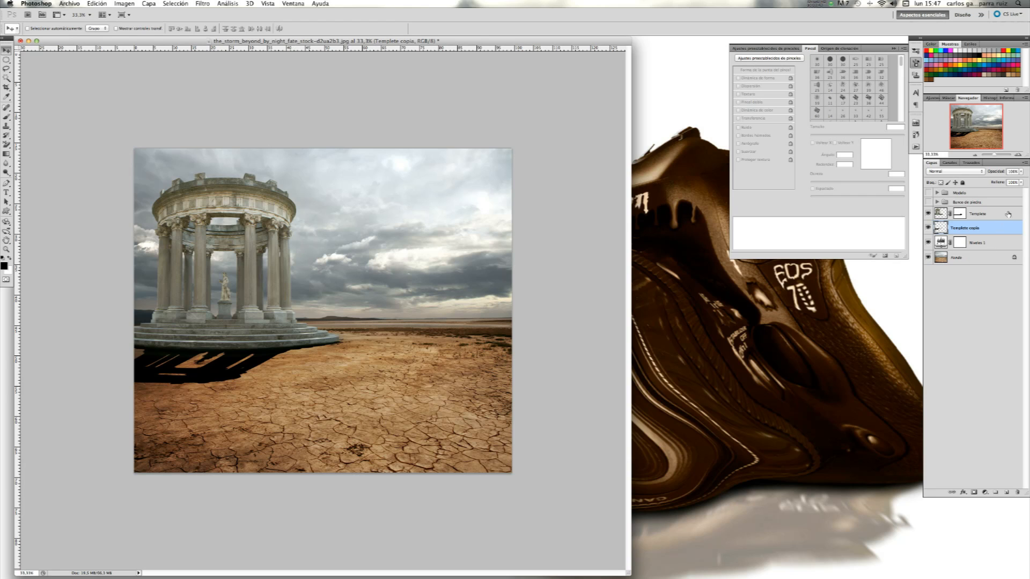
Make the Templete copia shadow semi-transparent by lowering its opacity and soften it with a Gaussian Blur of 7.8 pixels radius.
click(1022, 172)
drag(1010, 182, 999, 182)
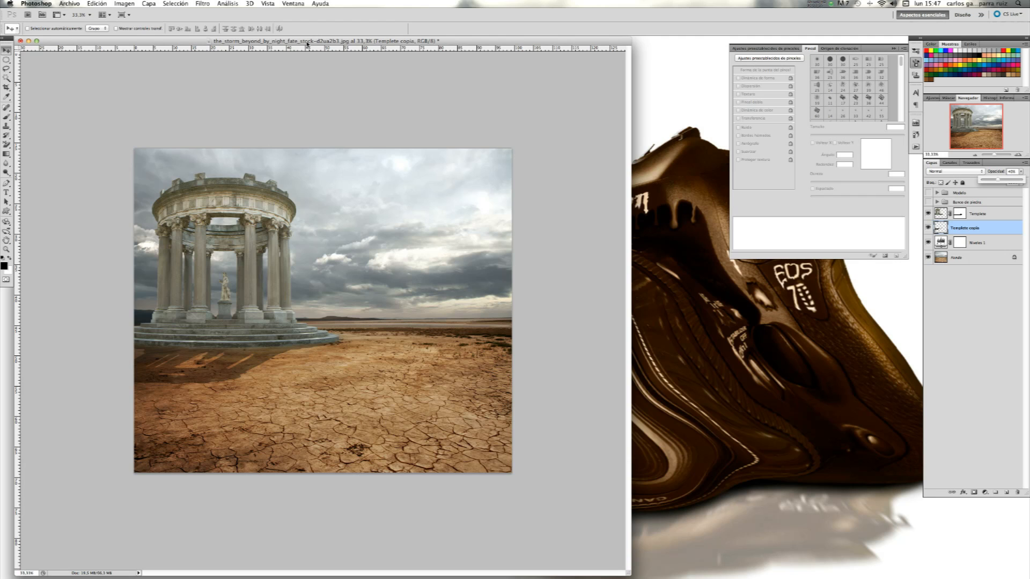
click(203, 3)
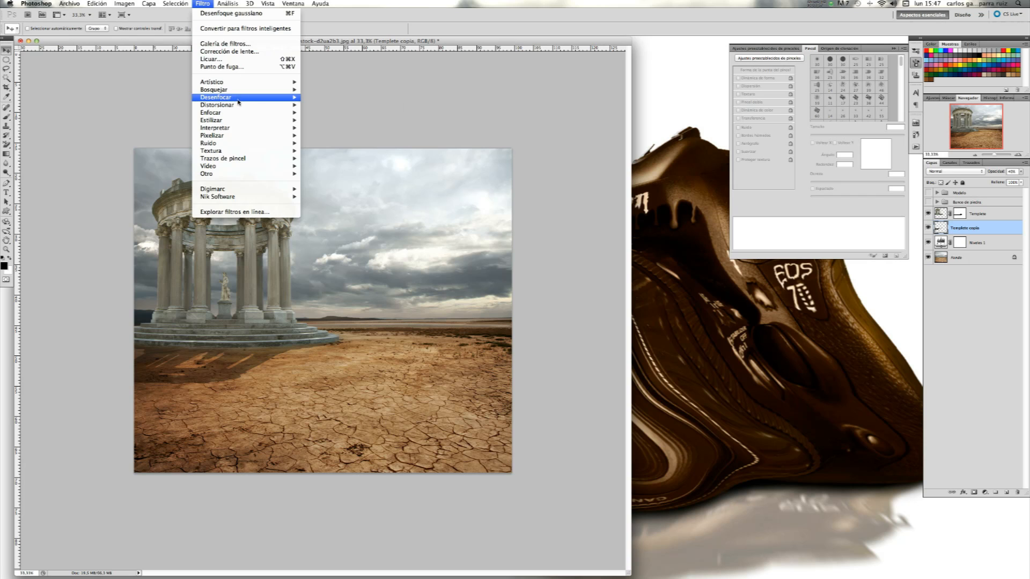
mouse_move(239, 99)
click(360, 152)
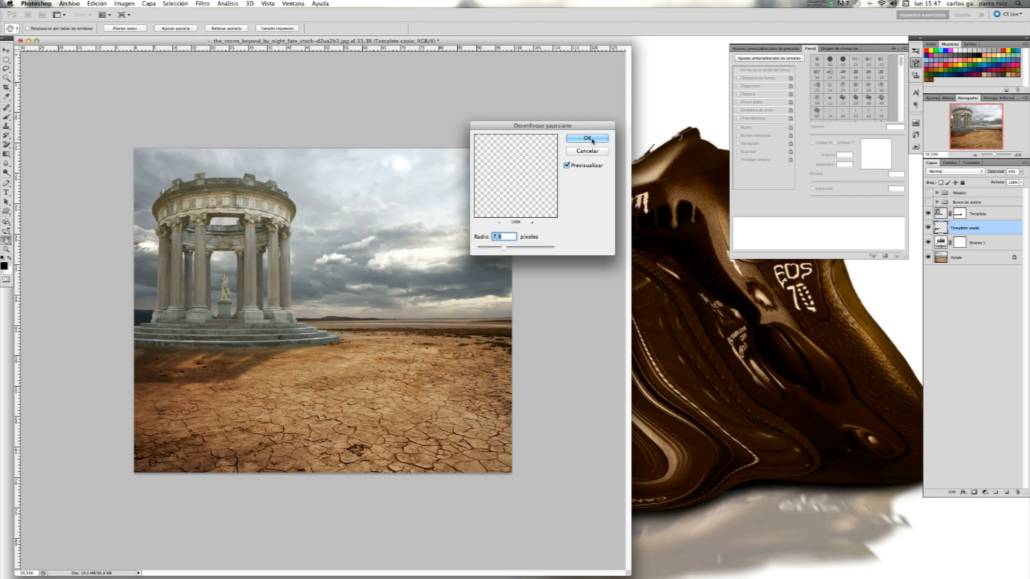
click(588, 139)
Undo a trial move of the blurred shadow and show the Banco de piedra and Modelo groups again.
drag(216, 350, 224, 286)
key(super+z)
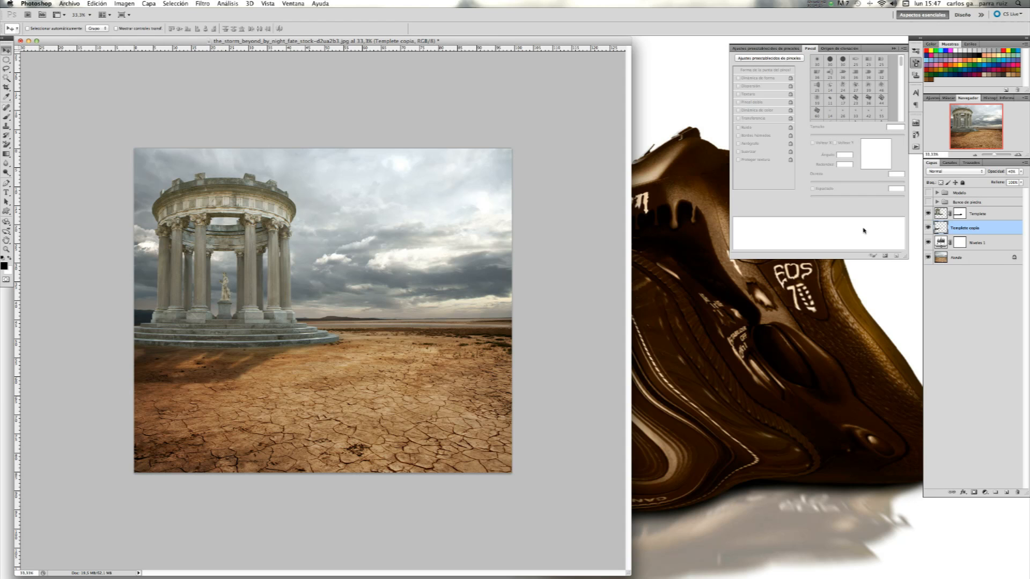
click(929, 202)
click(928, 192)
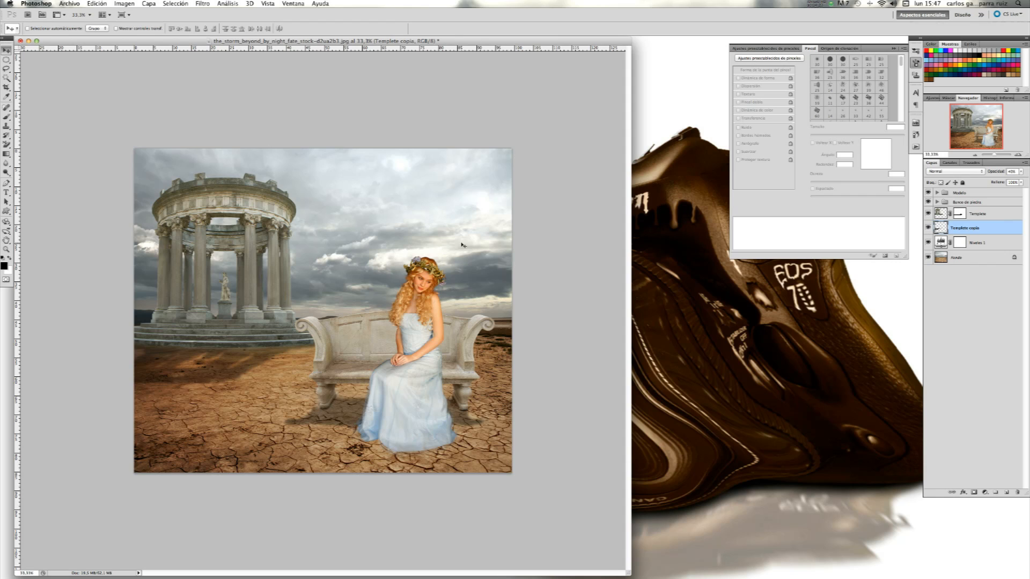
Skew the blurred shadow's lower edge toward the right, apply it, and compare the image with the Templete copia layer hidden and shown.
click(99, 4)
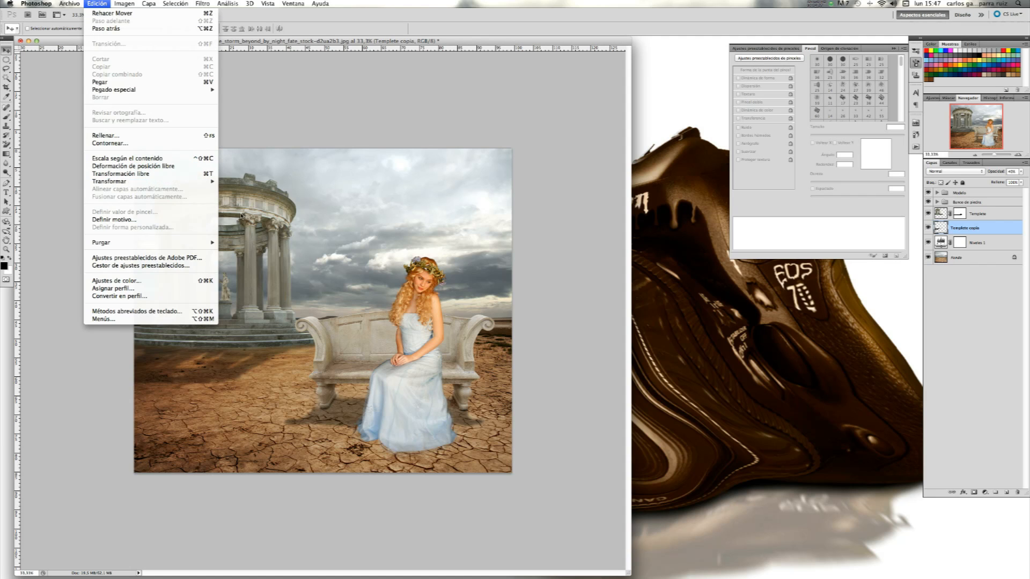
mouse_move(206, 181)
click(258, 213)
drag(226, 392, 256, 395)
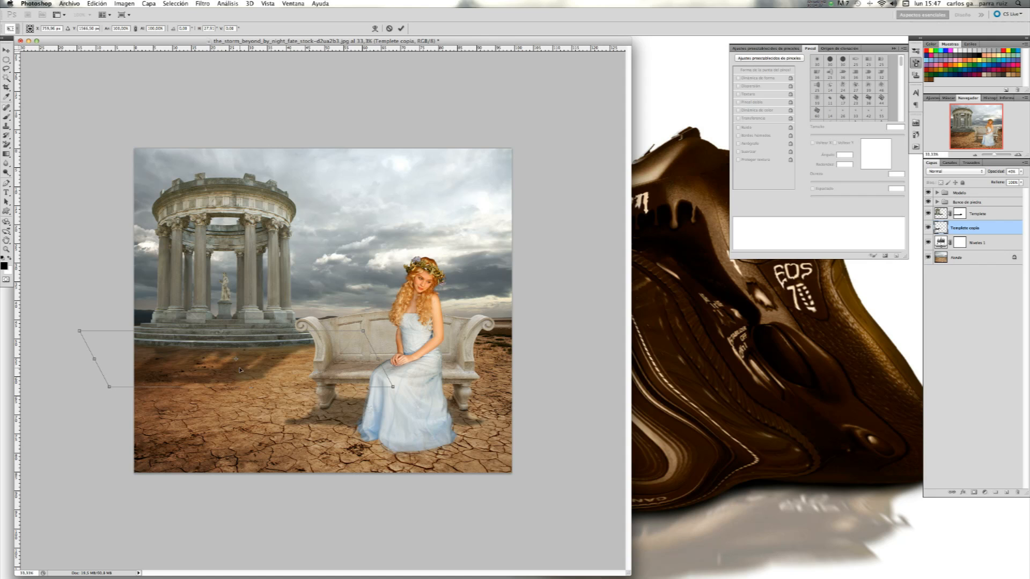
drag(254, 392, 246, 393)
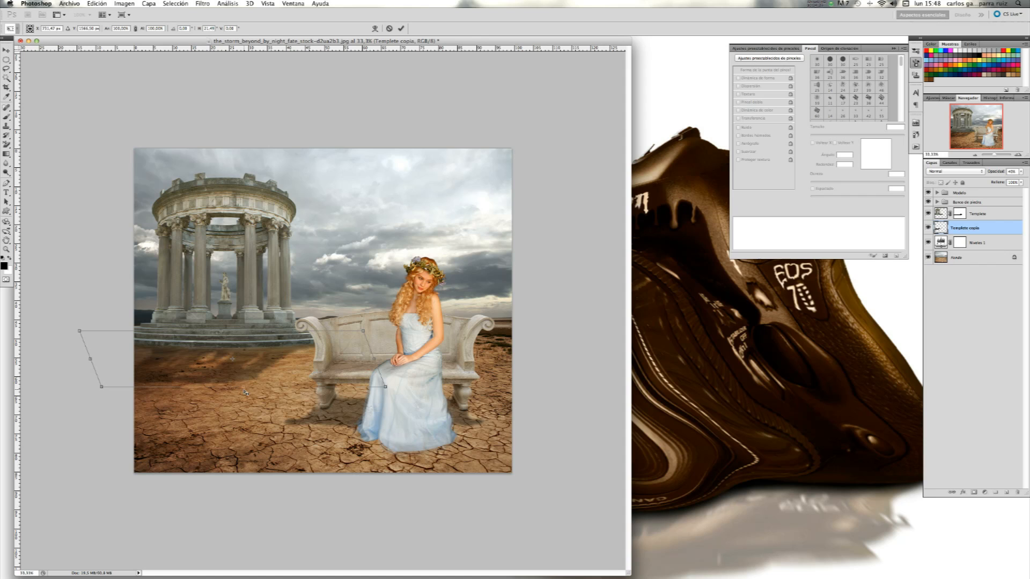
drag(224, 332, 227, 333)
click(401, 28)
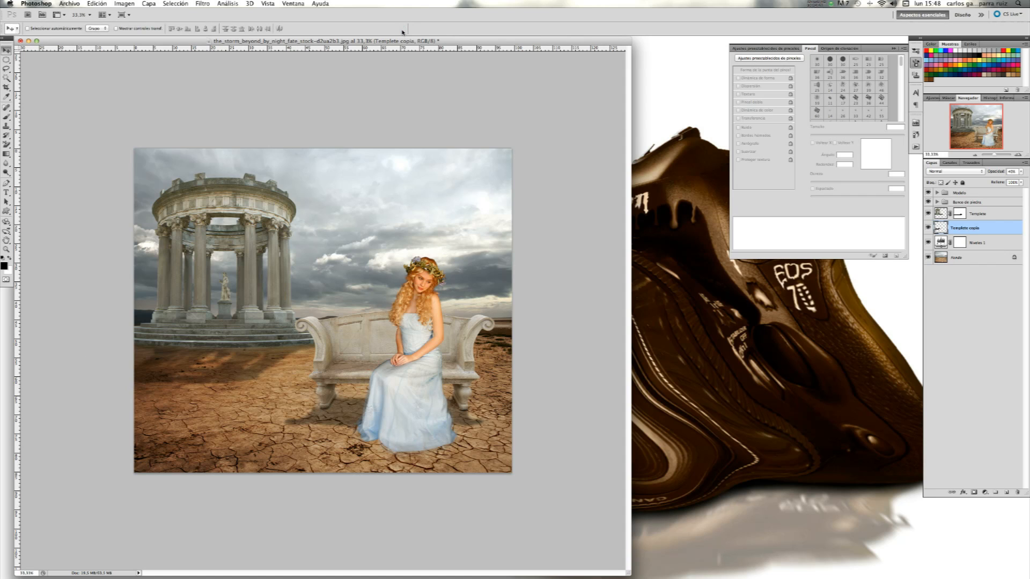
click(929, 228)
click(929, 228)
Add a new empty layer above Templete copia and hide the Modelo and Banco de piedra groups to expose the temple's base.
click(1007, 492)
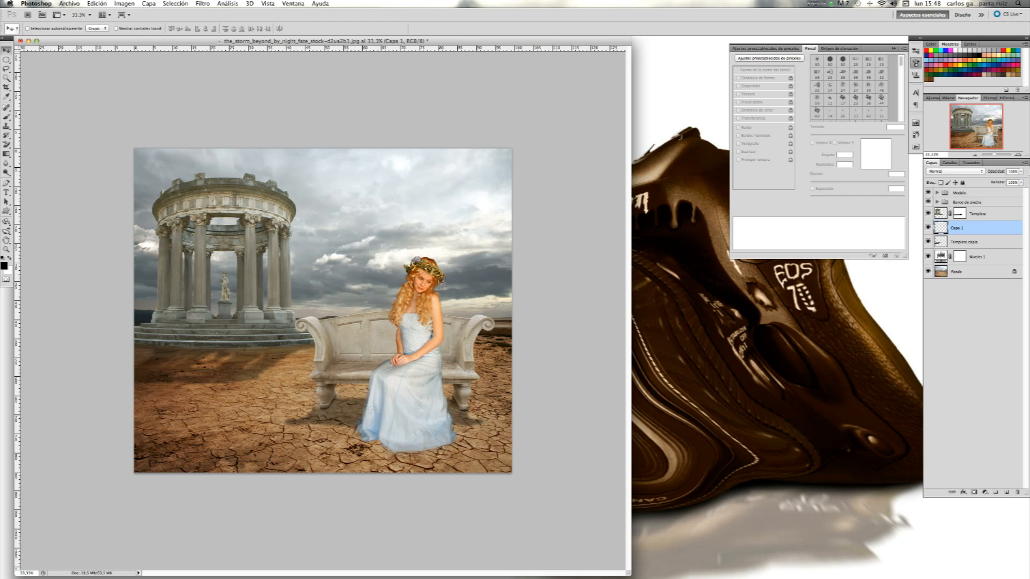
drag(928, 193, 928, 204)
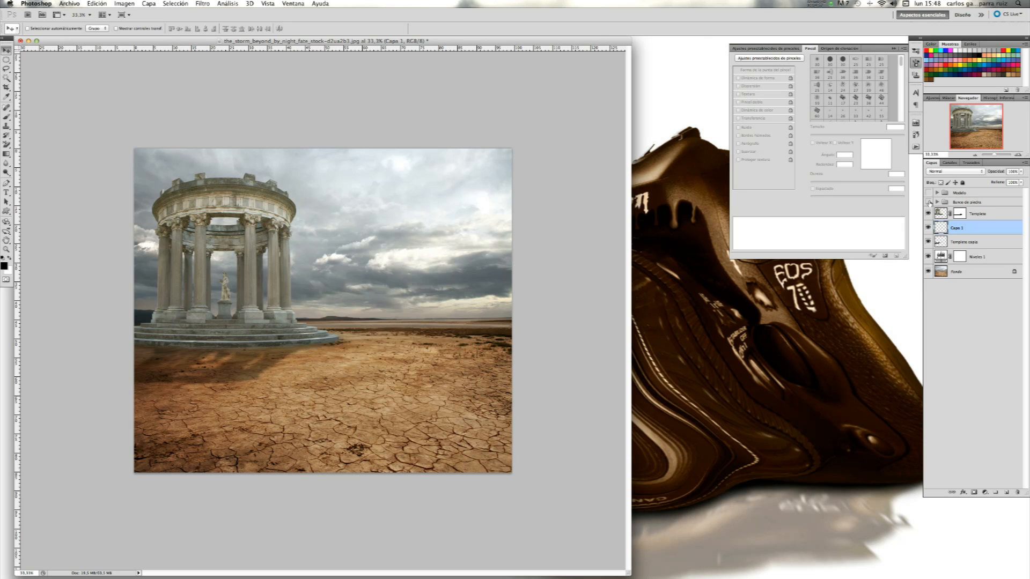
click(1018, 155)
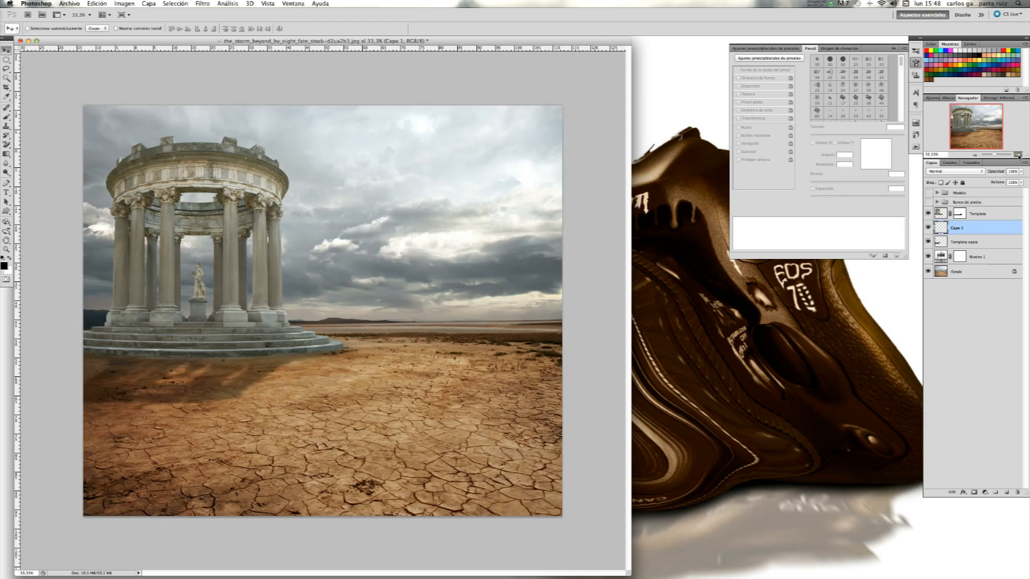
click(1019, 155)
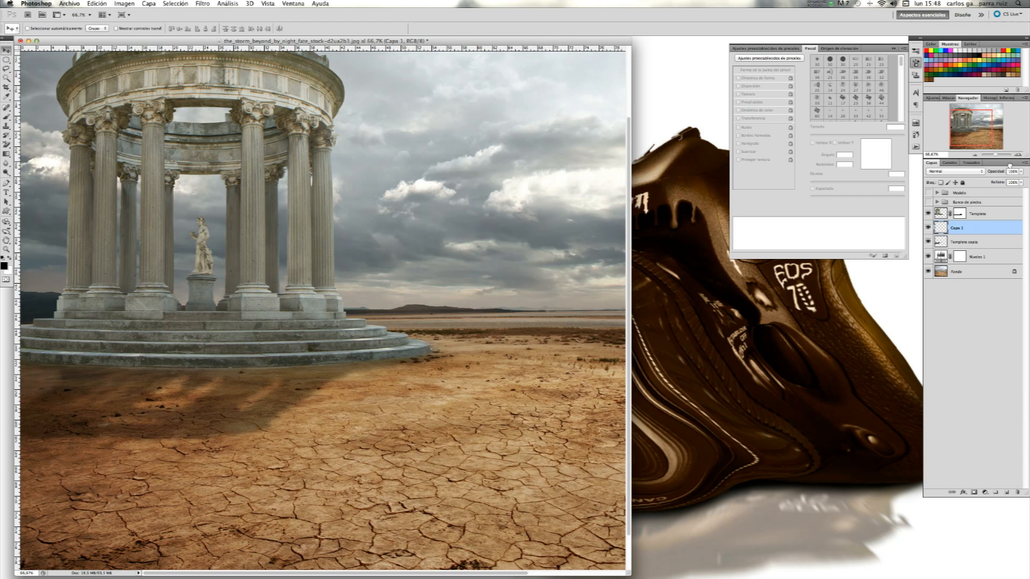
click(1019, 155)
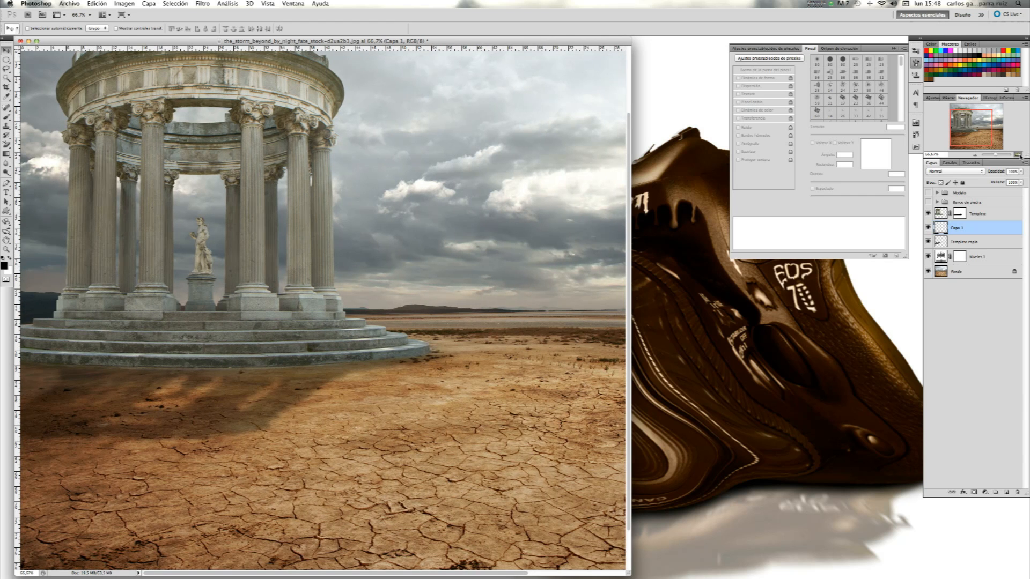
drag(972, 134, 959, 134)
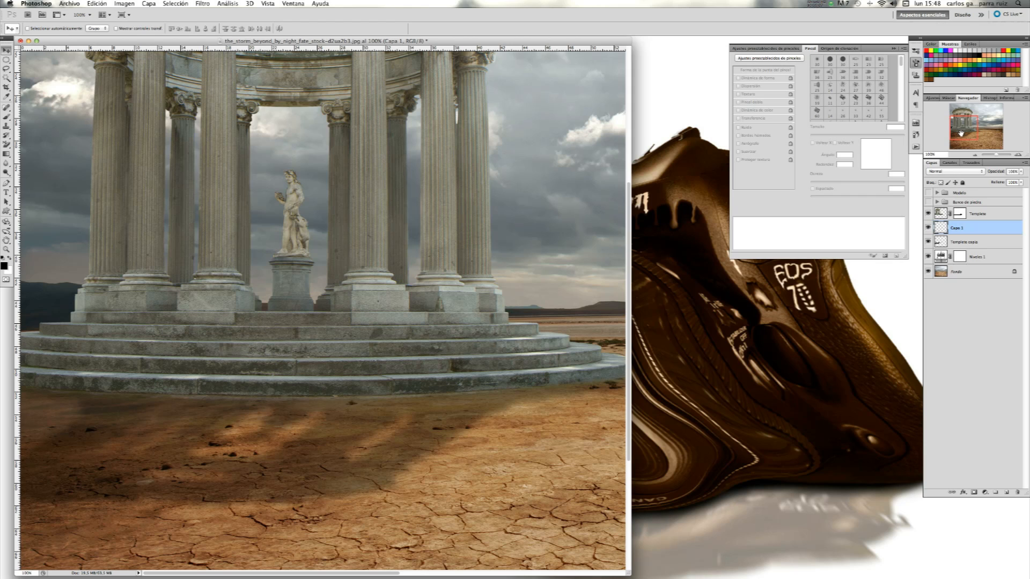
Paint a soft black contact shadow along the lower edge of the temple's steps on Capa 1 with a 31 px brush.
click(8, 117)
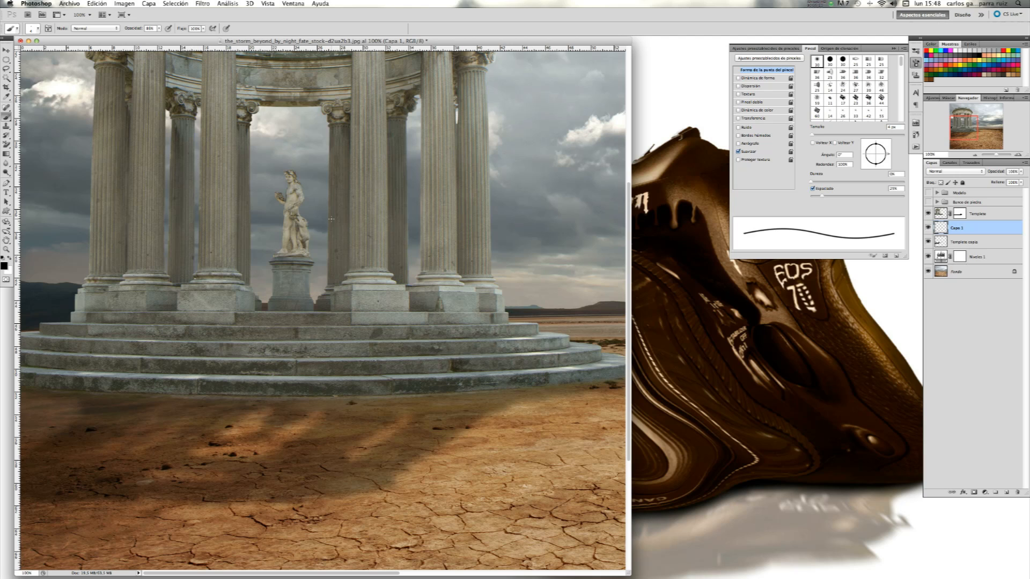
drag(817, 136, 834, 135)
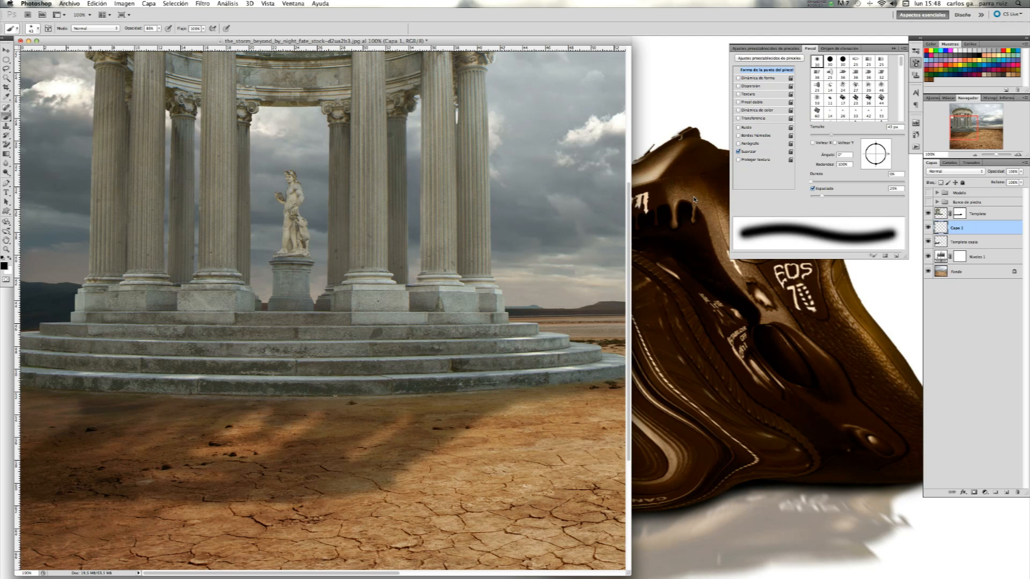
mouse_move(835, 135)
mouse_down()
mouse_move(533, 366)
mouse_move(940, 214)
mouse_move(826, 137)
mouse_up()
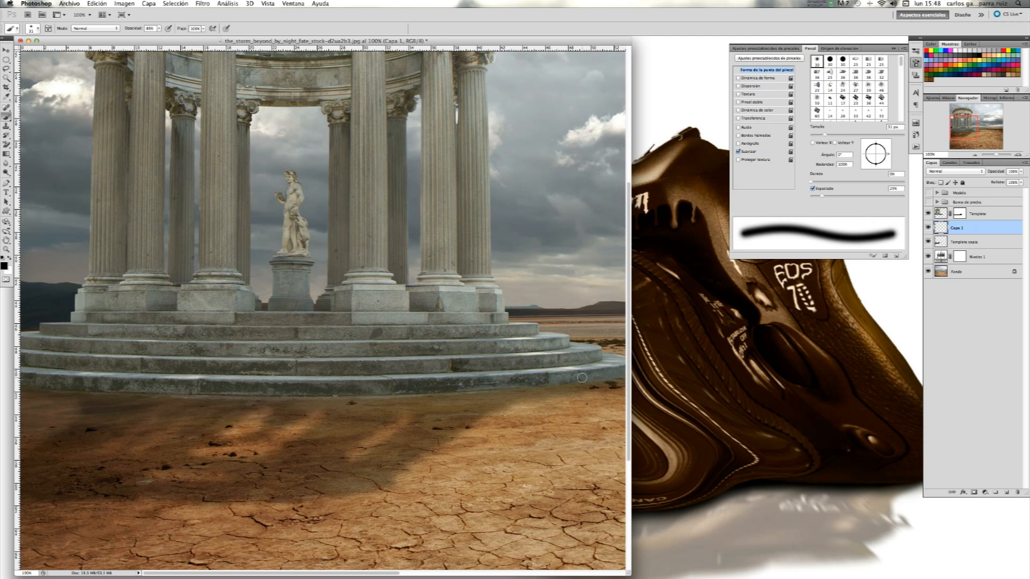
mouse_move(23, 385)
mouse_down()
mouse_move(305, 399)
mouse_move(555, 388)
mouse_move(629, 372)
mouse_up()
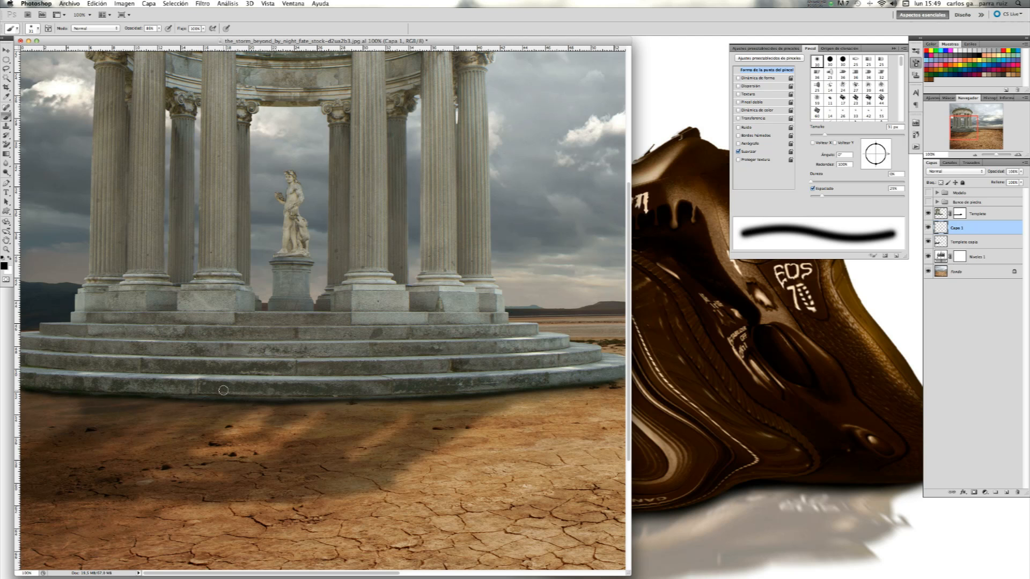
Lower Capa 1's opacity to about 65% and compare the image with the layer hidden and shown.
key(super+0)
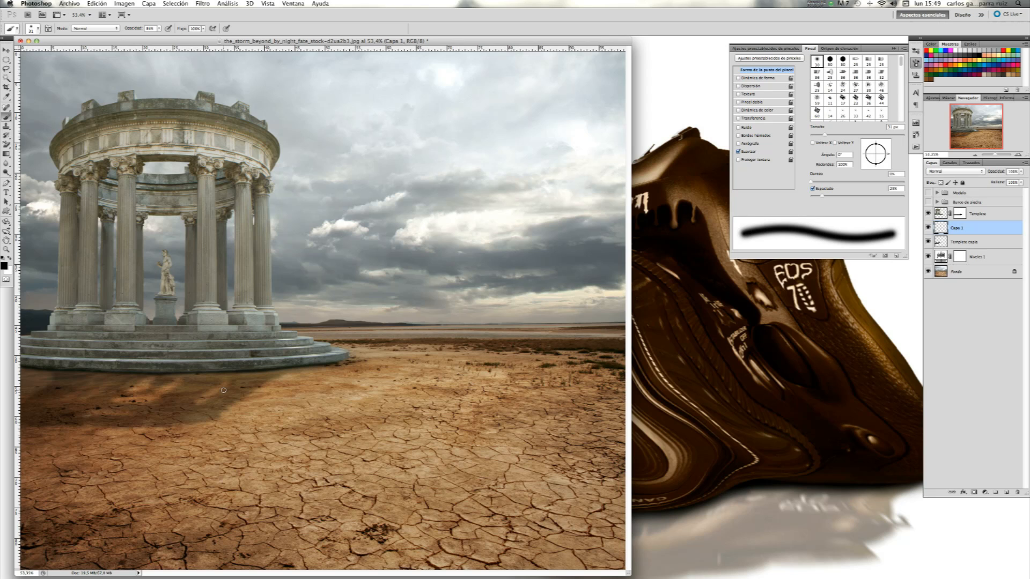
click(1021, 172)
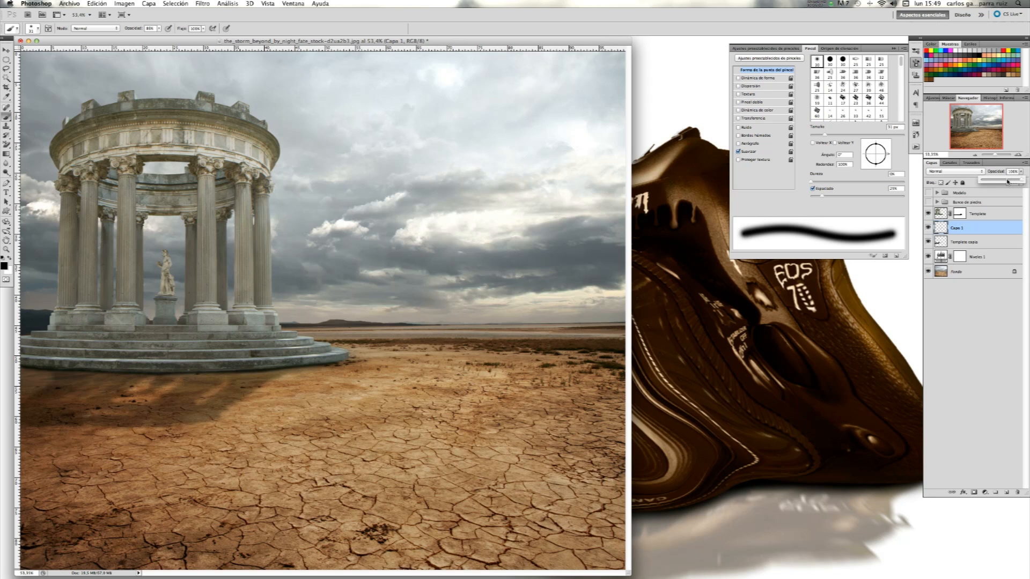
click(1008, 181)
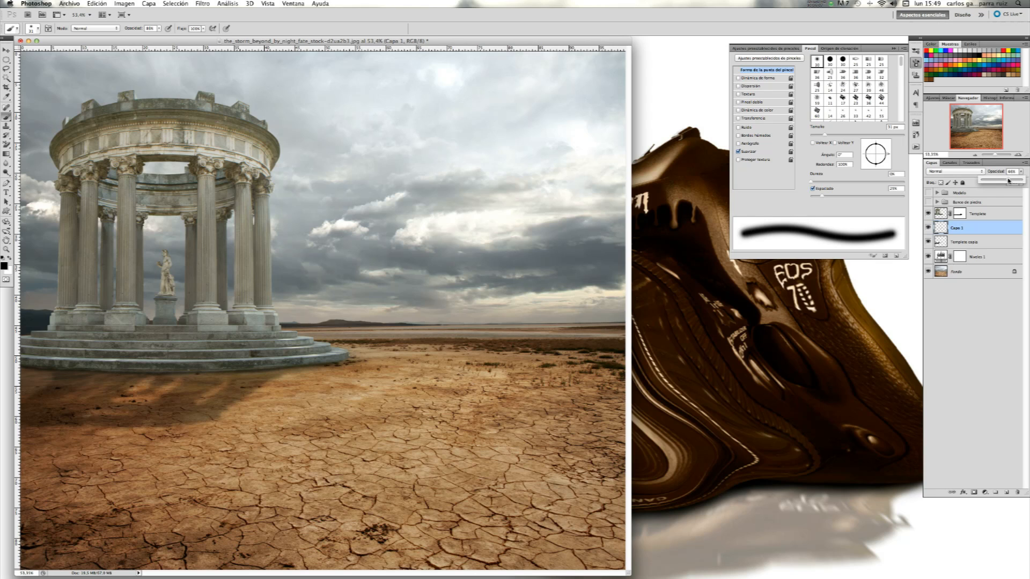
click(929, 229)
click(928, 229)
click(928, 228)
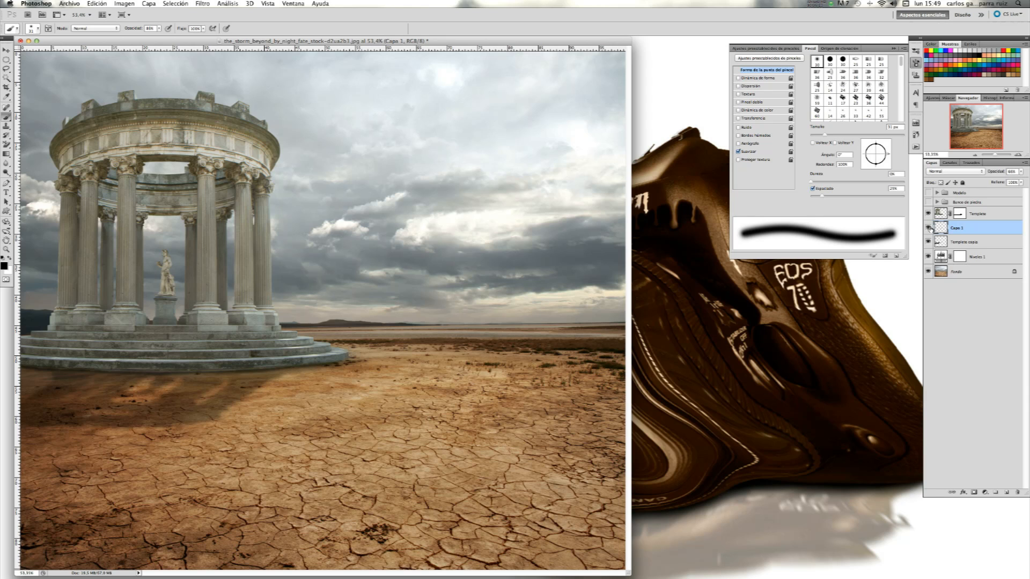
Soften the contact shadow on Capa 1 with a Gaussian Blur of 3.7 pixels radius and compare it hidden and shown.
click(204, 4)
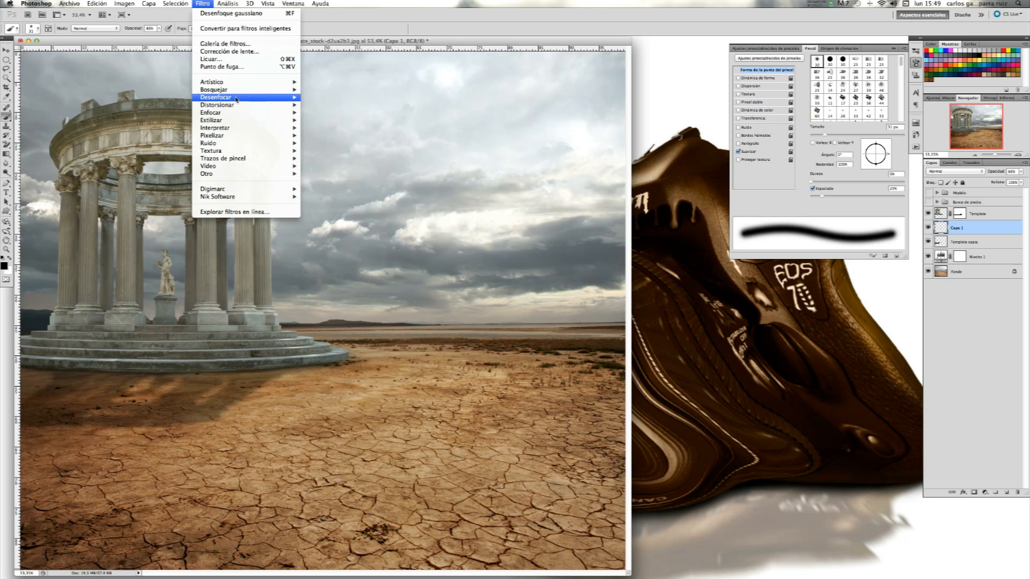
mouse_move(265, 101)
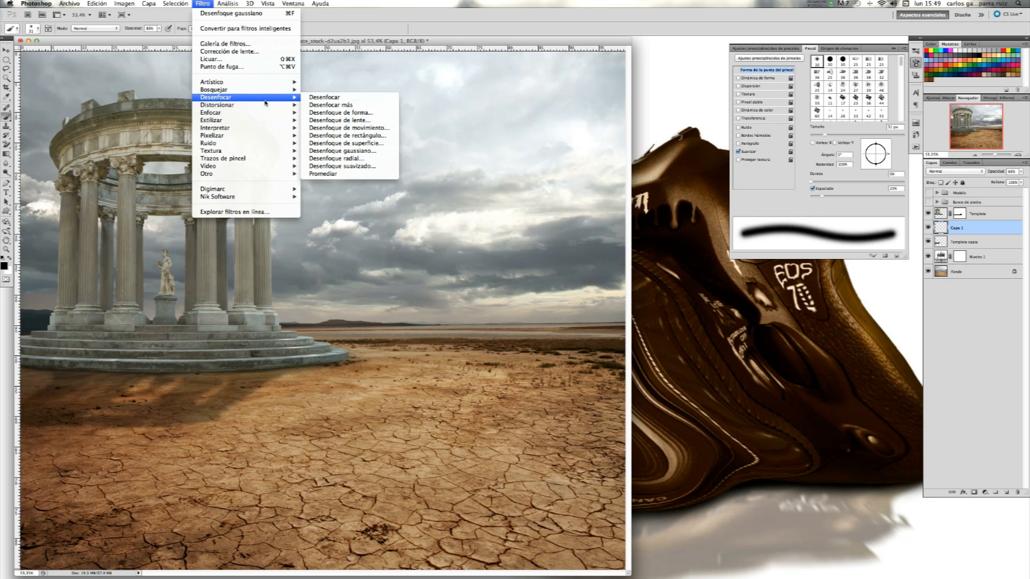
click(376, 152)
drag(495, 249, 493, 250)
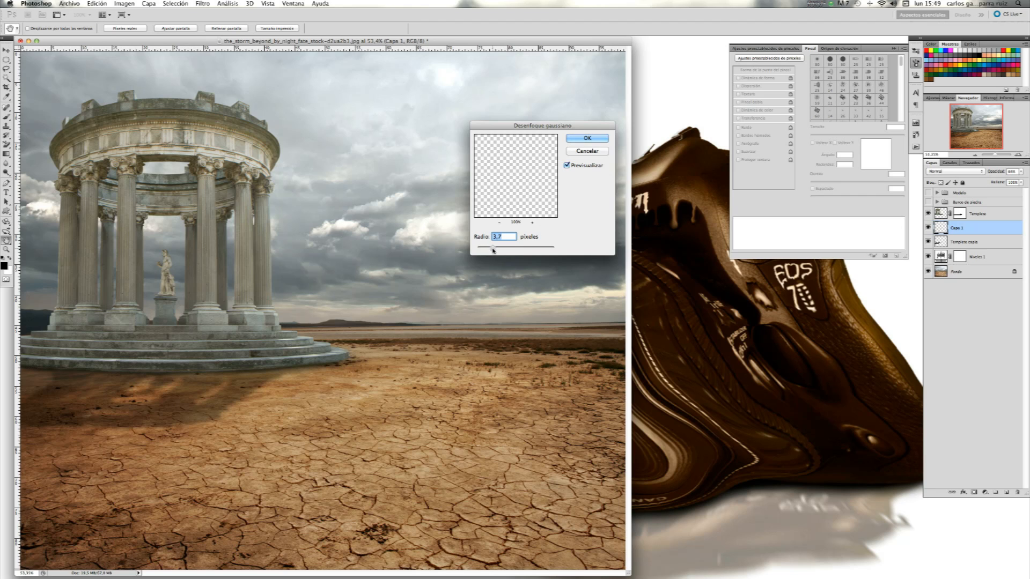
click(599, 139)
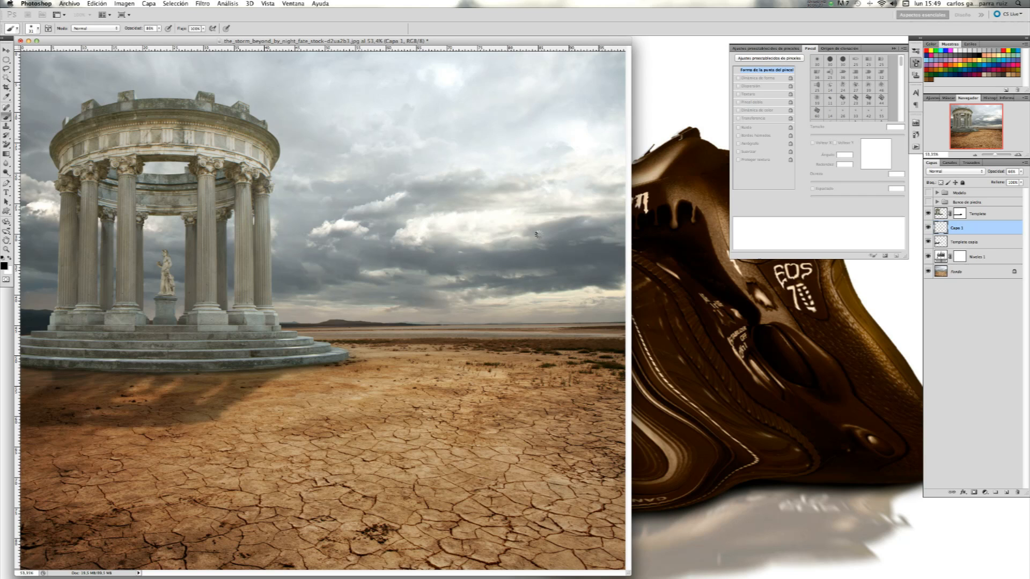
click(928, 228)
click(928, 228)
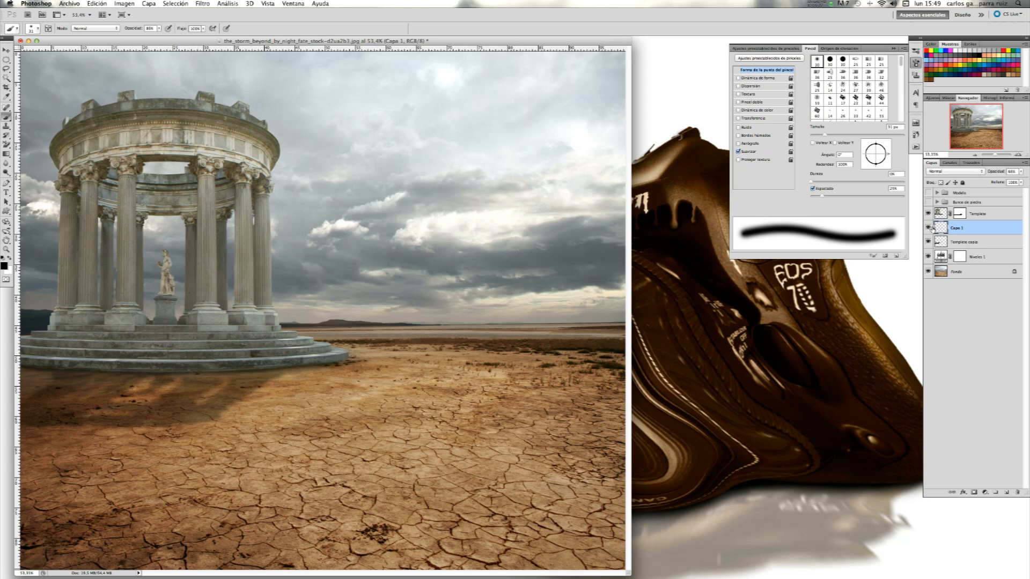
Show the Modelo and Banco de piedra groups and put the Templete, Capa 1 and Templete copia layers into a new group.
drag(929, 192, 930, 205)
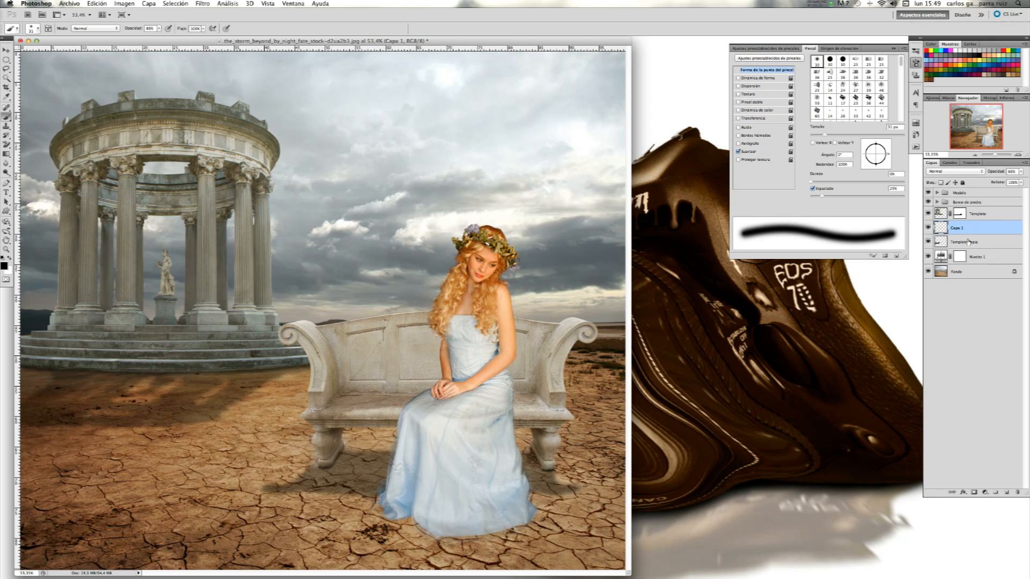
mouse_move(989, 215)
mouse_down()
mouse_move(987, 223)
mouse_move(990, 214)
mouse_up()
shift+click(990, 214)
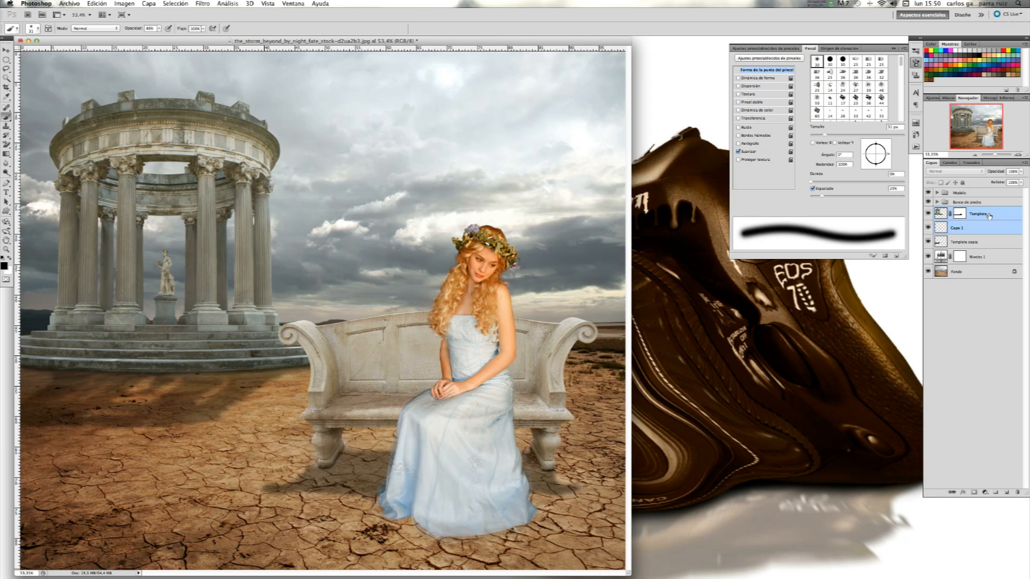
shift+click(989, 242)
drag(990, 242, 995, 492)
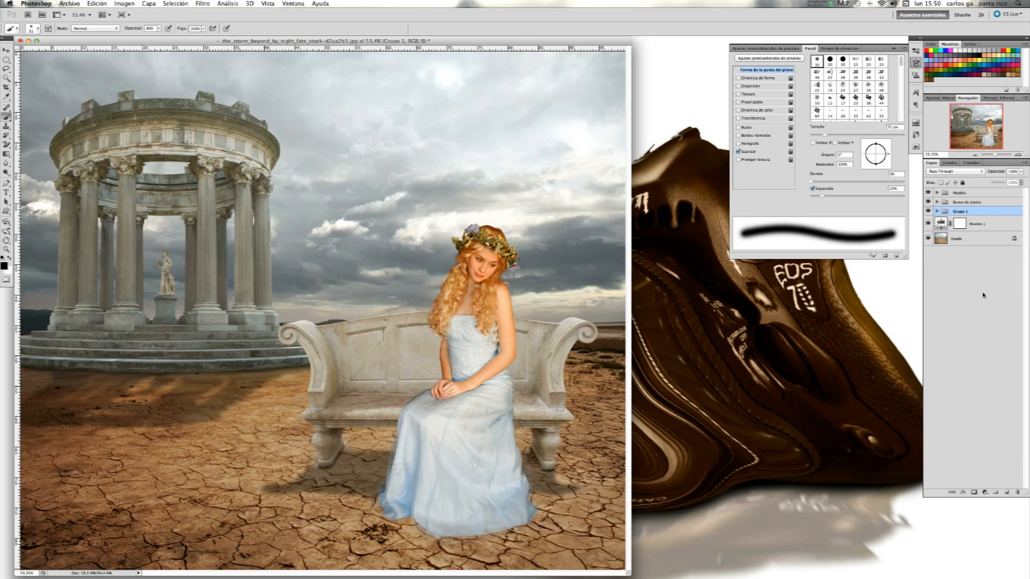
Rename the new group of temple layers as Templete.
double_click(961, 212)
text(T)
key(Return)
double_click(961, 211)
key(Right)
text(e)
key(Return)
key(super+Tab)
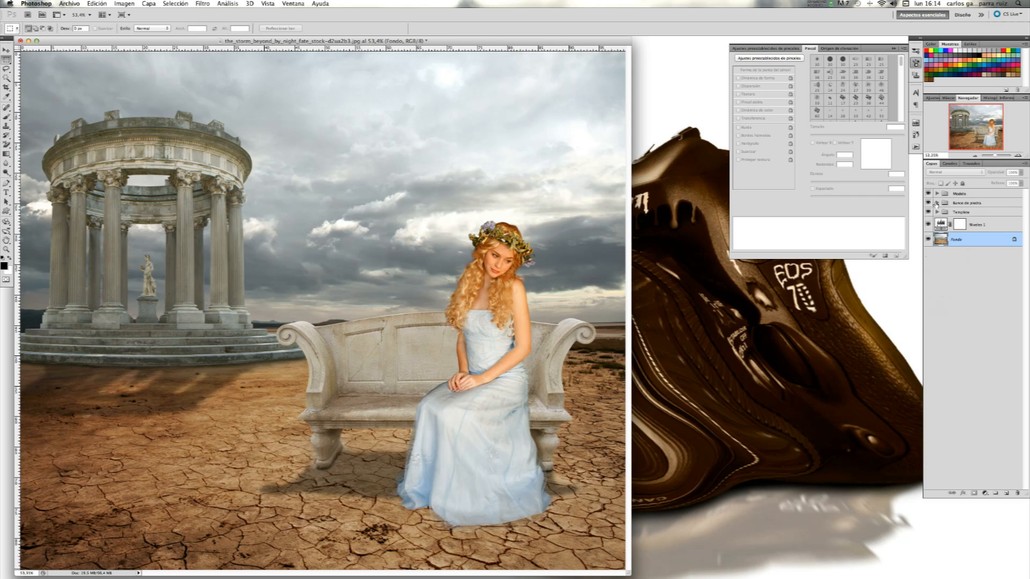
Expand the Banco de piedra group and add a new empty layer above Relleno de color 1.
click(937, 202)
click(997, 216)
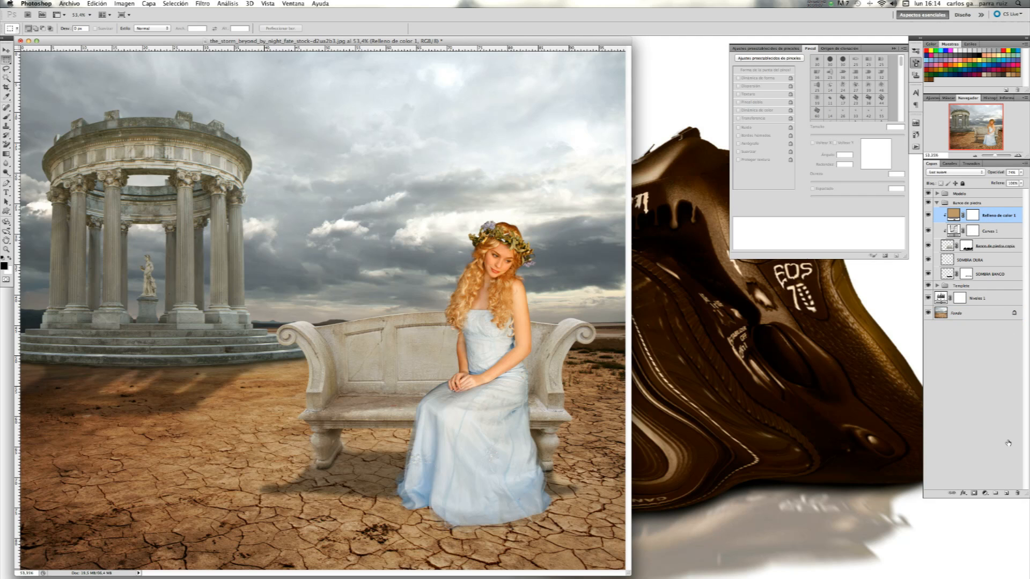
click(1006, 493)
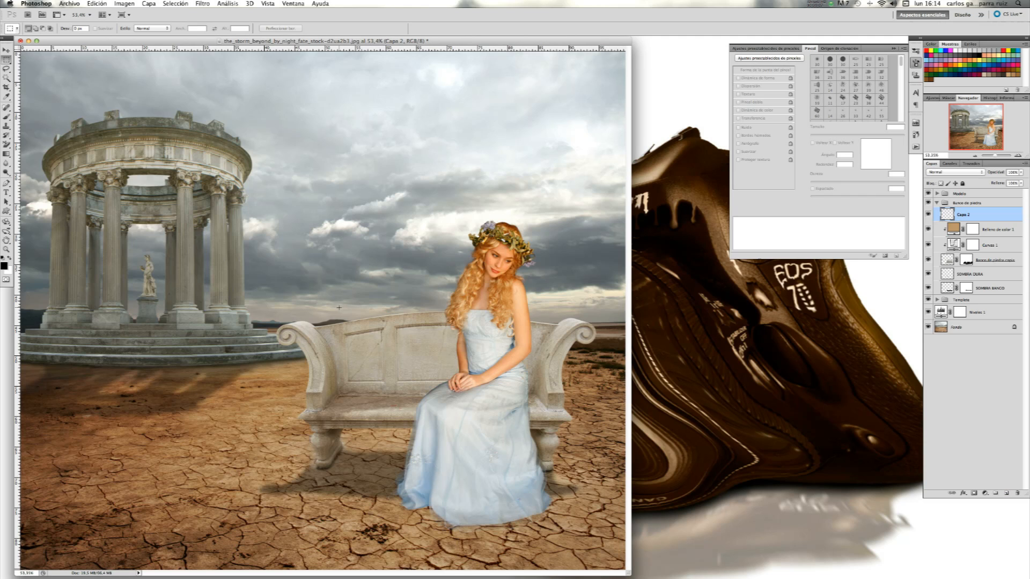
Paint a soft black shadow on the bench between the woman's back and the armrest, previewing it briefly at reduced opacity.
click(7, 116)
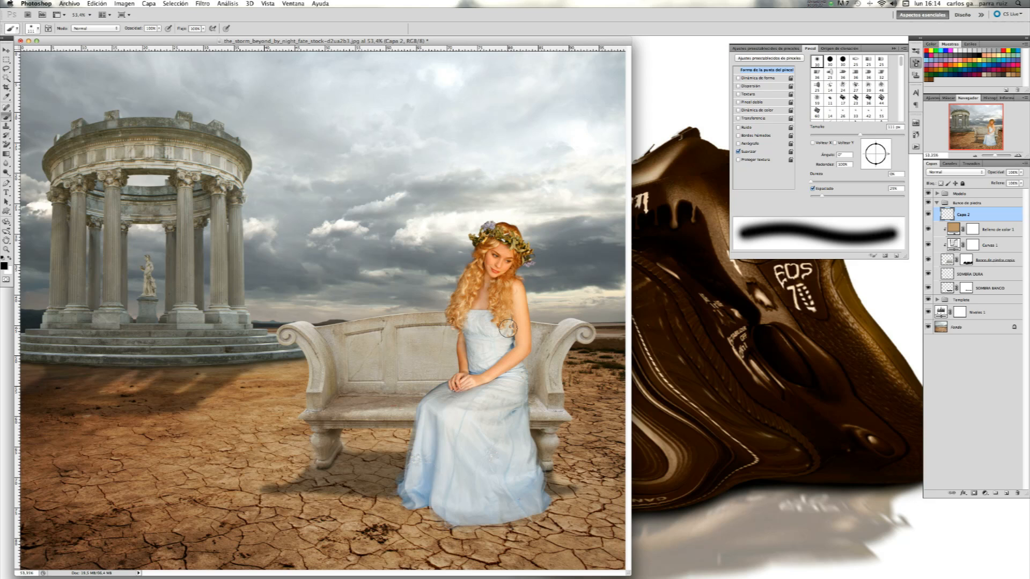
mouse_move(530, 332)
mouse_down()
mouse_move(536, 372)
mouse_move(532, 343)
mouse_move(514, 344)
mouse_move(538, 407)
mouse_move(542, 333)
mouse_up()
mouse_move(531, 407)
mouse_down()
mouse_move(528, 419)
mouse_move(530, 410)
mouse_up()
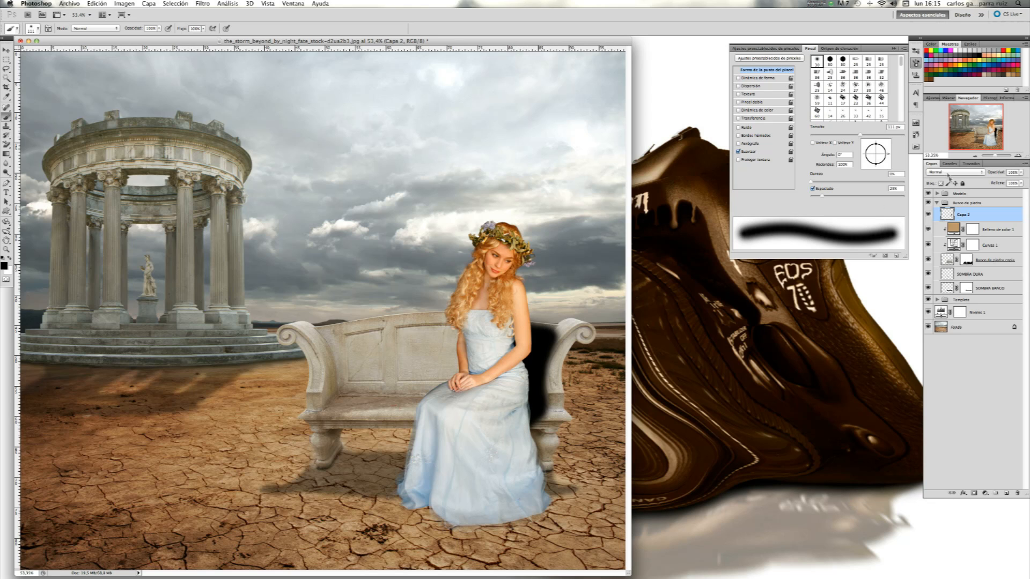
click(1020, 173)
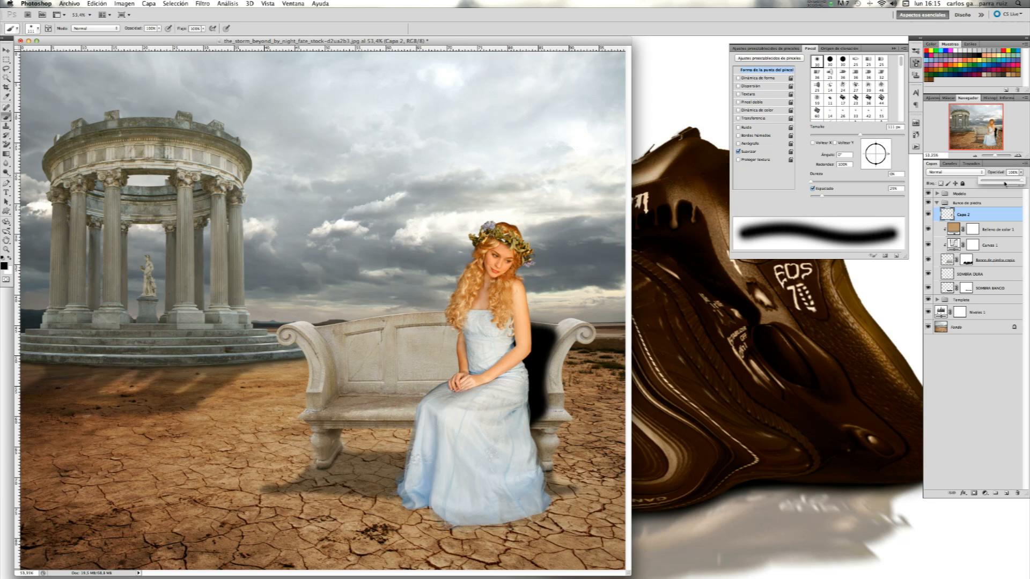
drag(1002, 182, 1002, 182)
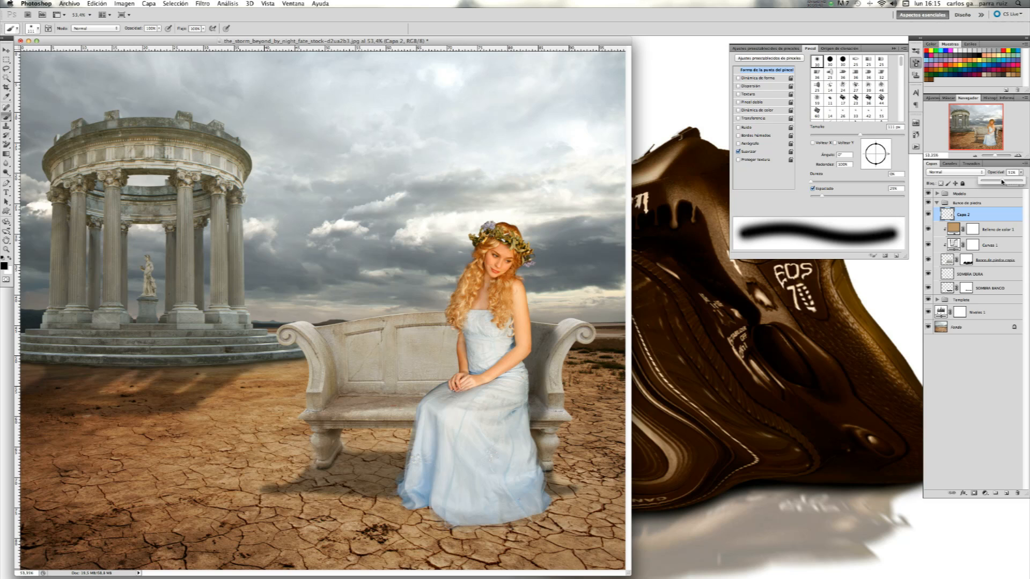
drag(1020, 181, 1023, 182)
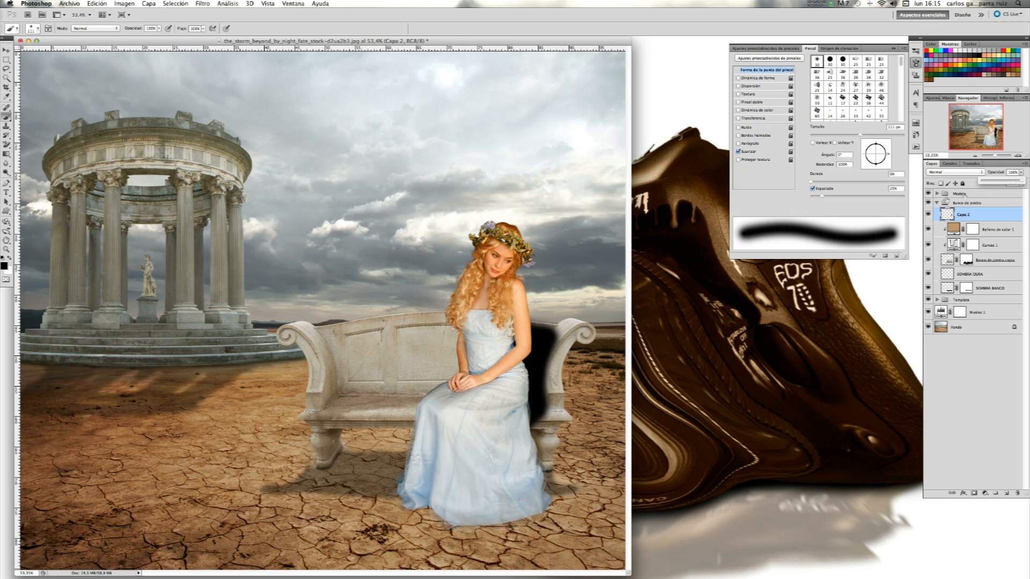
click(553, 337)
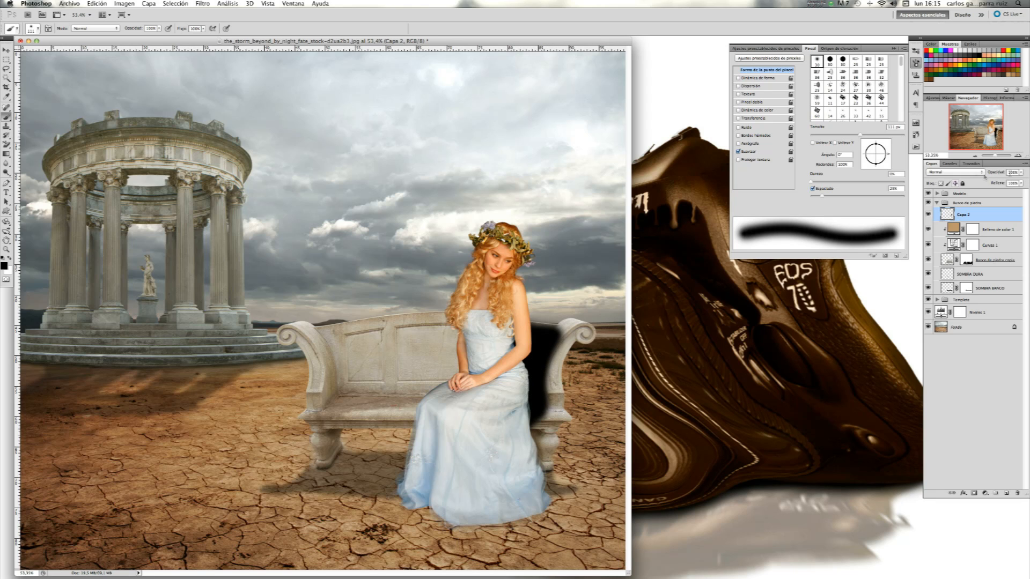
Try Capa 2 at 31% opacity, compare it hidden and shown, and restore its opacity to 100%.
click(1021, 172)
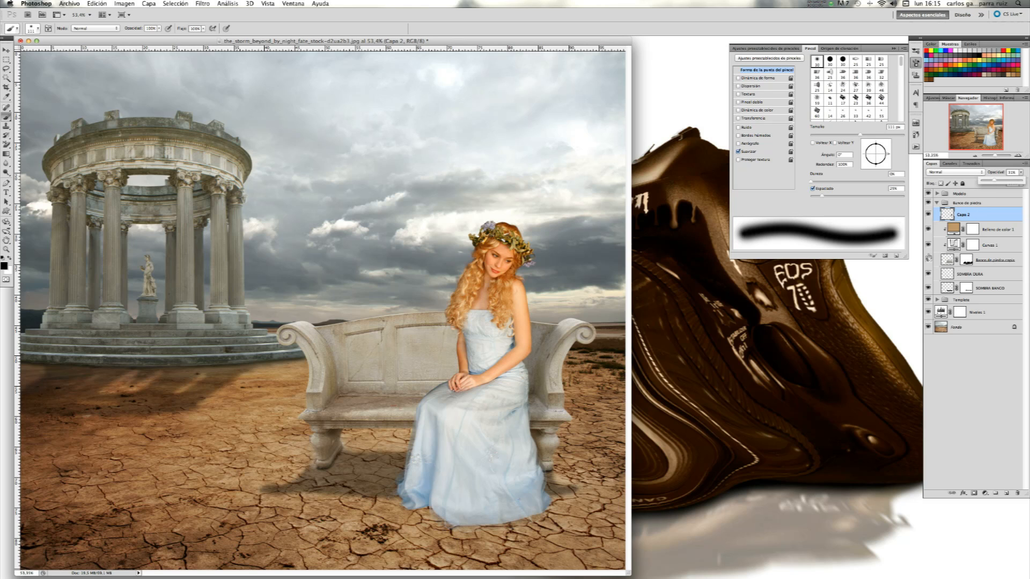
click(928, 215)
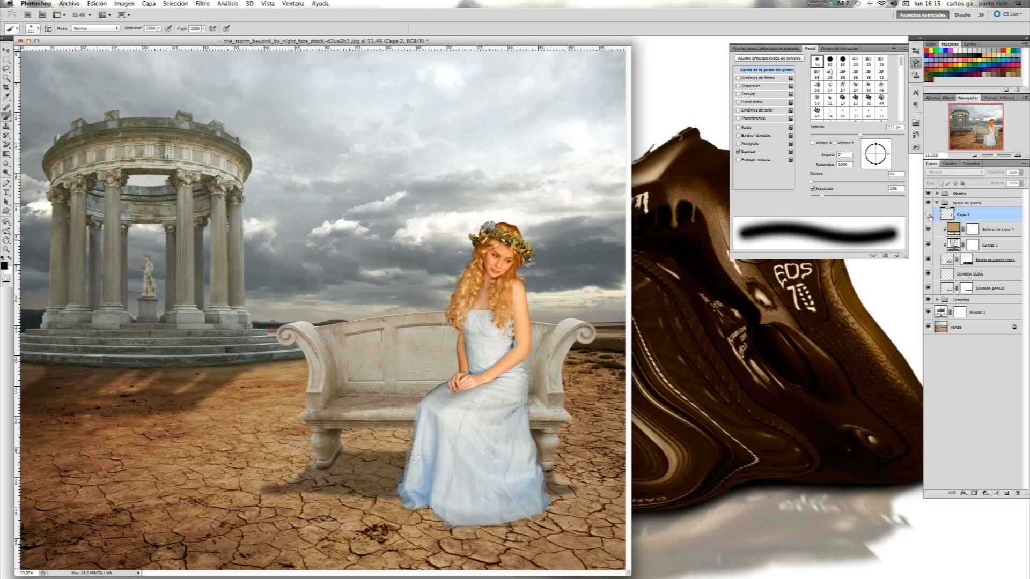
click(928, 215)
click(928, 215)
click(928, 215)
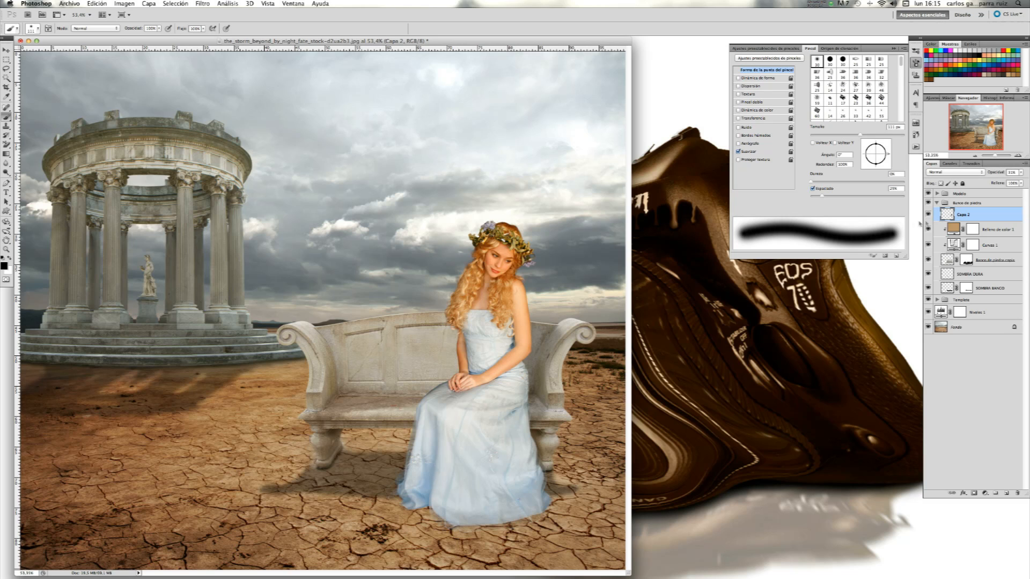
click(1021, 172)
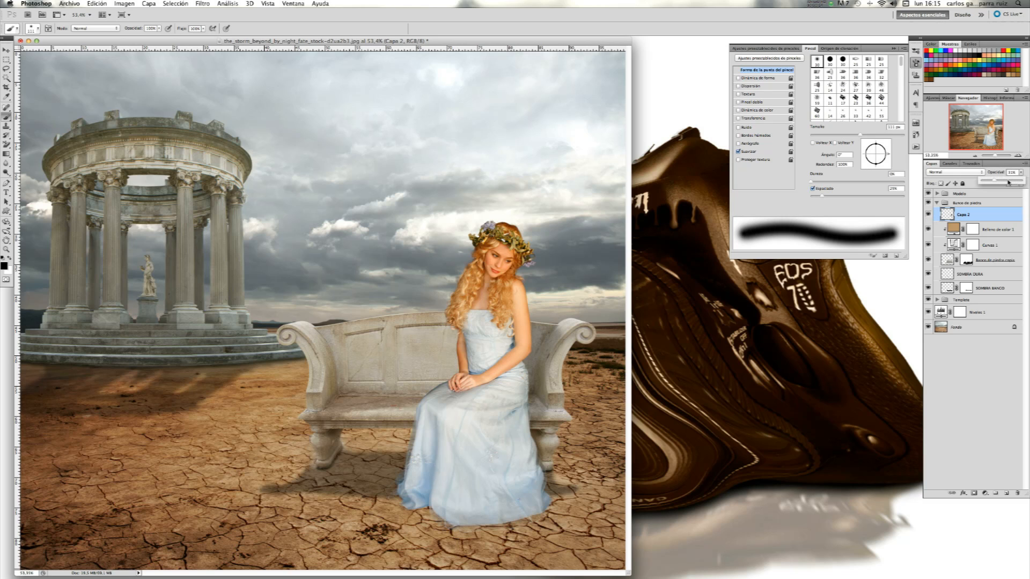
drag(1008, 180, 1026, 184)
Paint black shadows below the bench seat and on both bench legs on Capa 2 with a 24 px soft brush.
drag(857, 139, 821, 136)
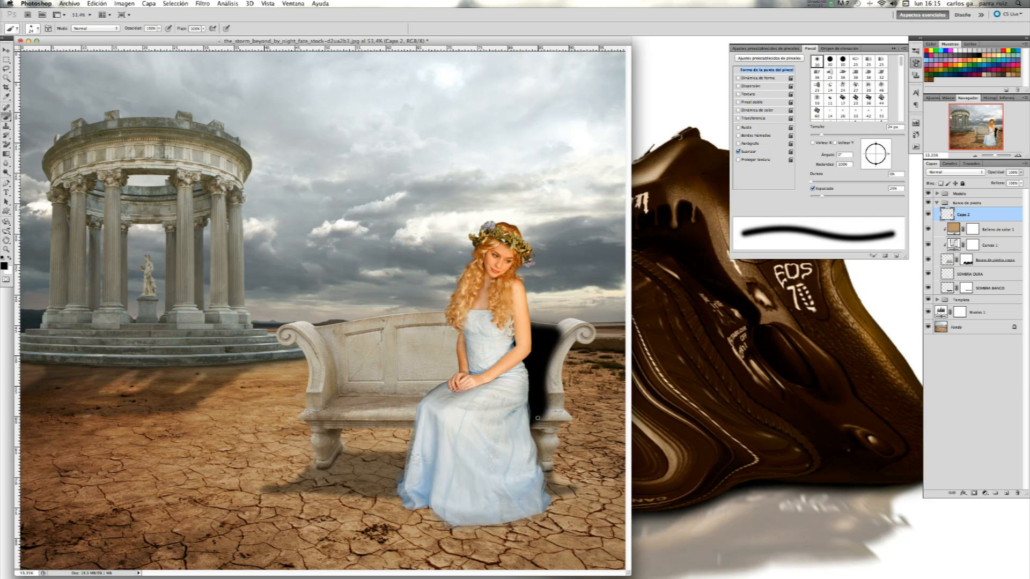
mouse_move(538, 419)
mouse_down()
mouse_move(570, 419)
mouse_move(534, 421)
mouse_move(561, 423)
mouse_move(532, 432)
mouse_move(541, 462)
mouse_move(548, 431)
mouse_move(547, 468)
mouse_up()
drag(418, 424, 394, 419)
mouse_move(317, 423)
mouse_down()
mouse_move(405, 423)
mouse_move(311, 428)
mouse_up()
Lower Capa 2's opacity to 27% and compare the bench with the shadow layer hidden and shown.
click(1021, 172)
drag(1022, 182, 996, 183)
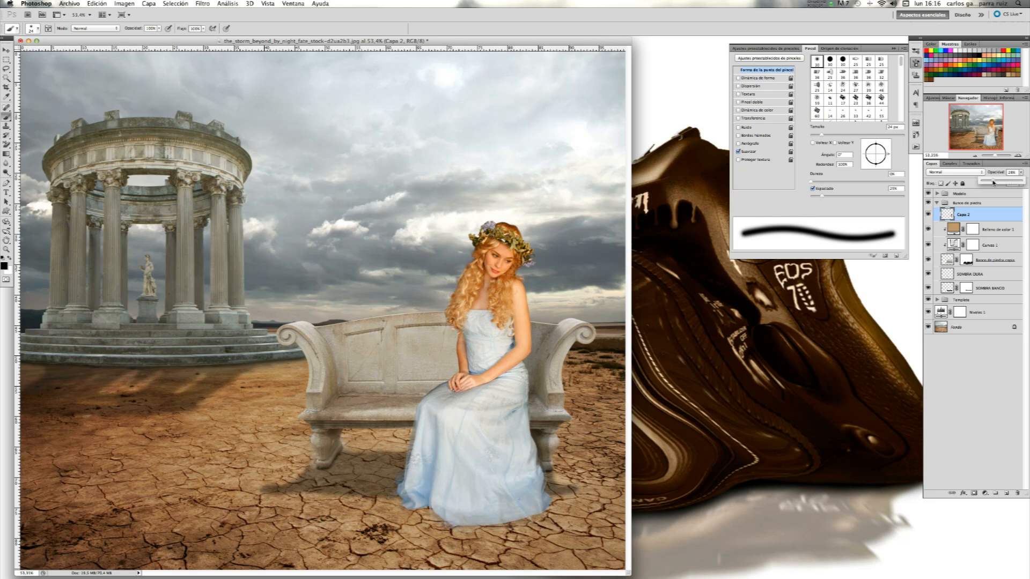
click(928, 214)
click(928, 215)
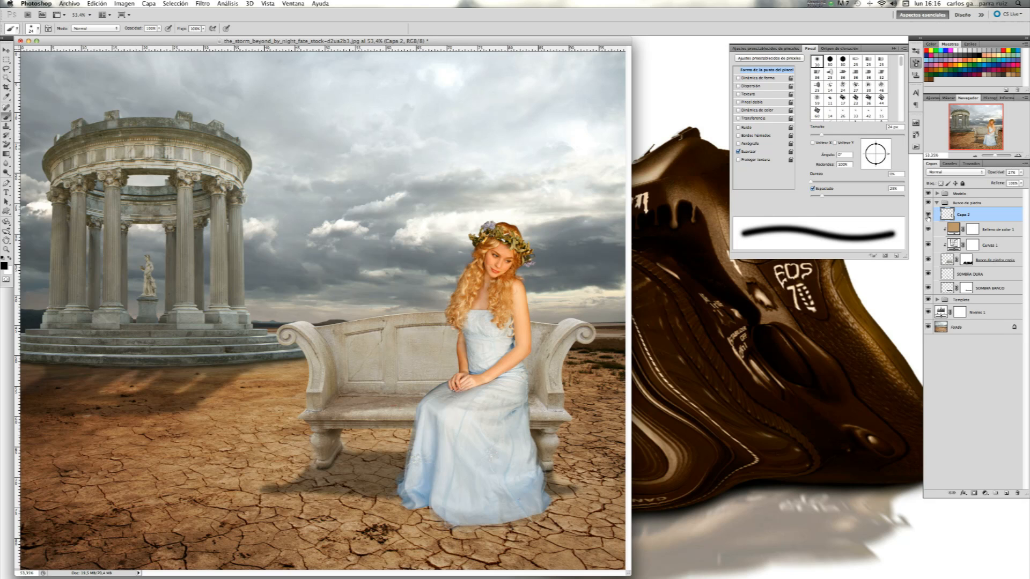
click(928, 215)
click(928, 214)
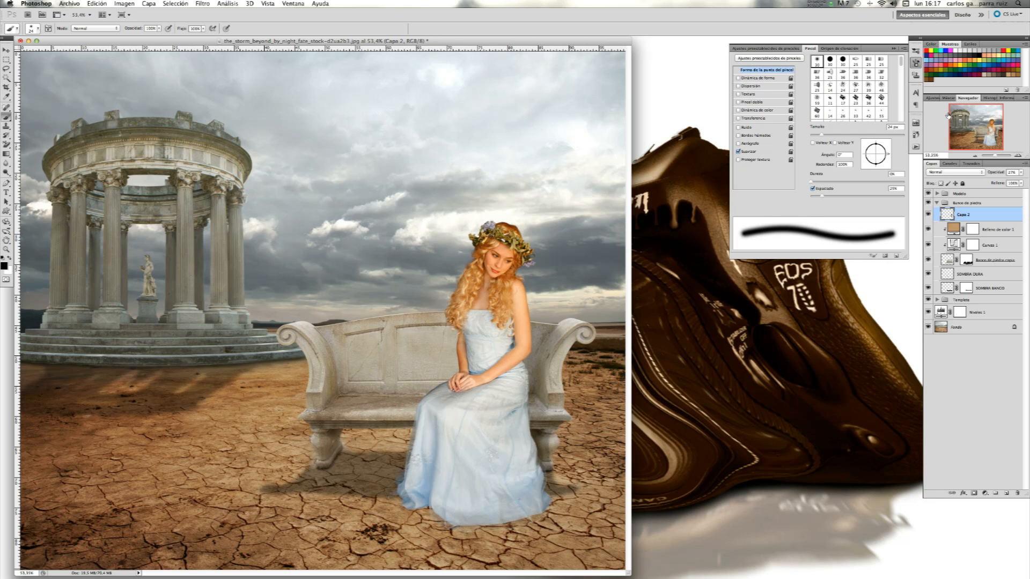
Soften the bench shadows on Capa 2 with a Gaussian blur of 10 pixels radius.
click(203, 3)
mouse_move(253, 97)
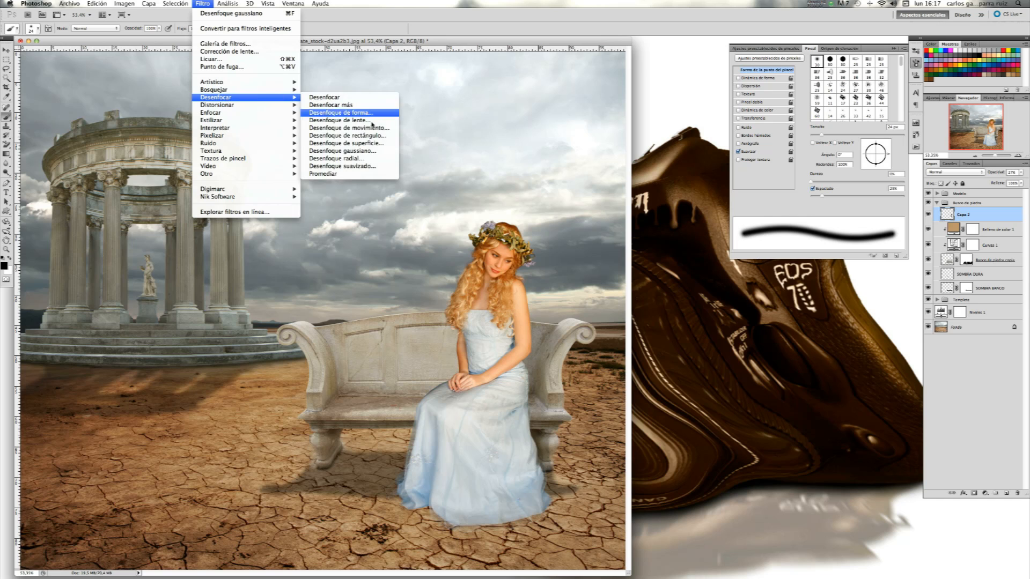
click(365, 151)
drag(513, 247, 512, 250)
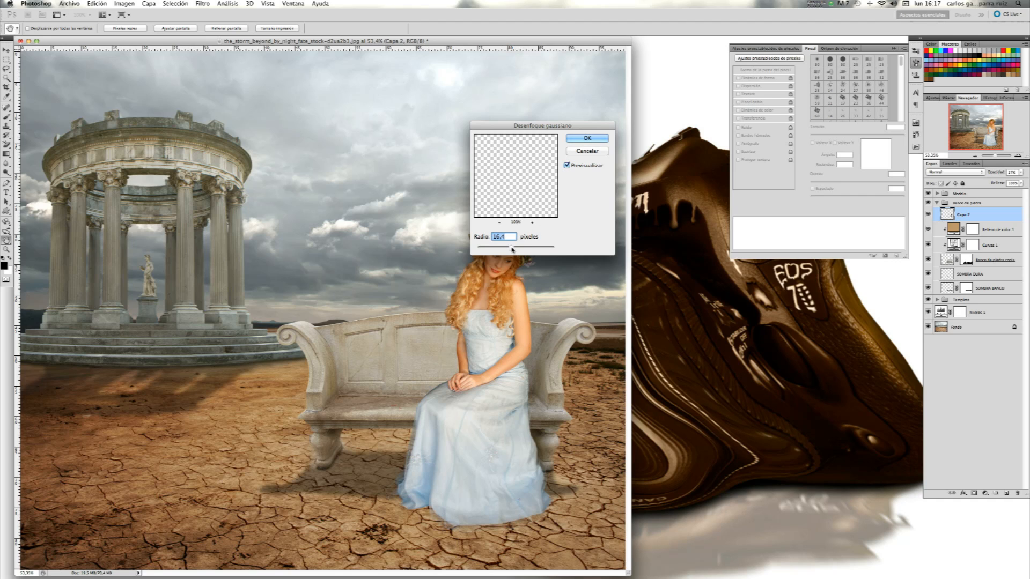
text(10)
click(586, 139)
key(b)
Compare the bench with the blurred Capa 2 shadows hidden and shown.
click(928, 215)
click(929, 215)
click(929, 215)
click(929, 215)
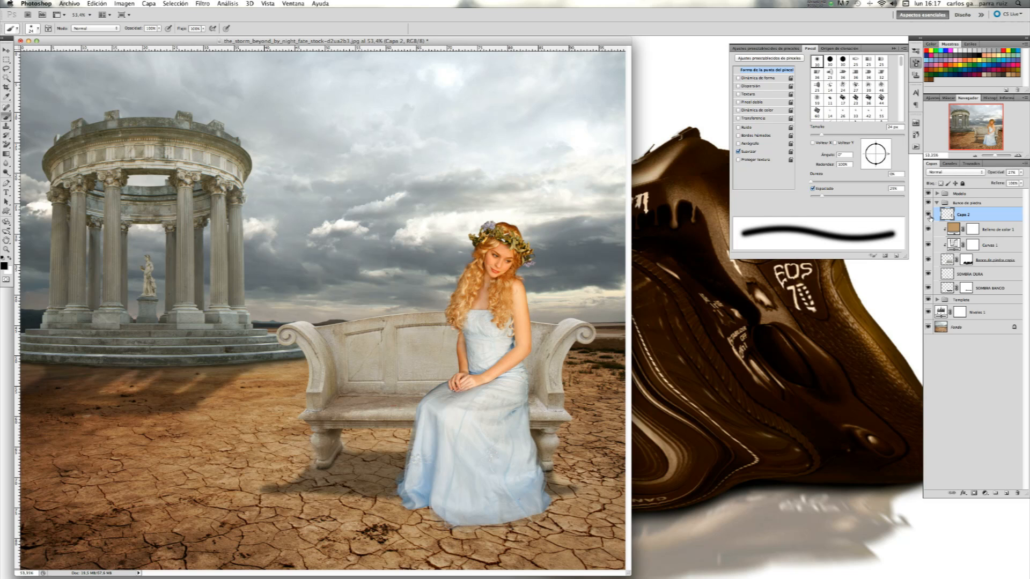
click(929, 216)
click(929, 215)
click(929, 216)
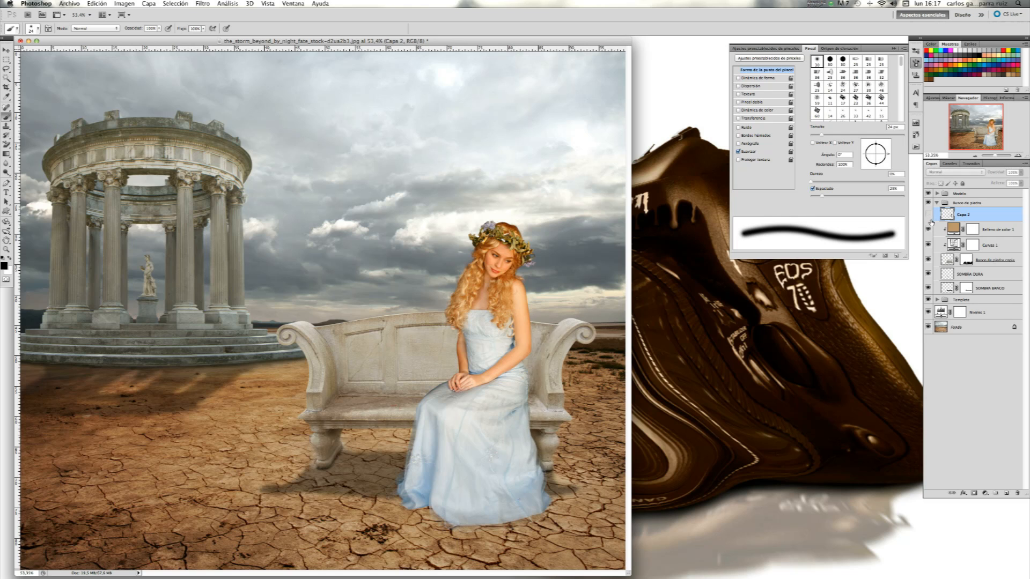
click(931, 220)
Add a Levels adjustment above the Templete layer, darken its midtones to about 0.78, and clip it to that layer.
click(936, 225)
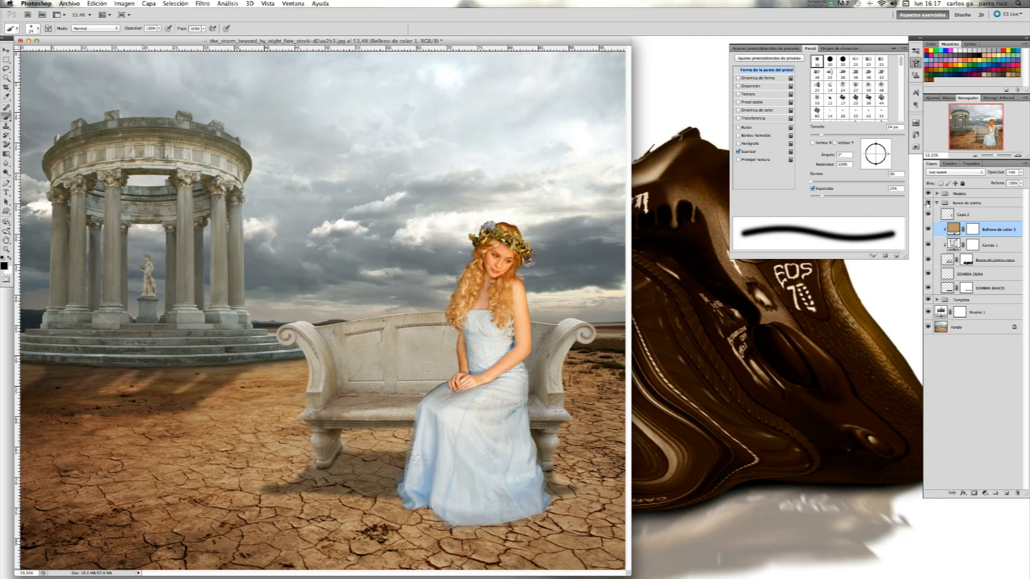
click(937, 203)
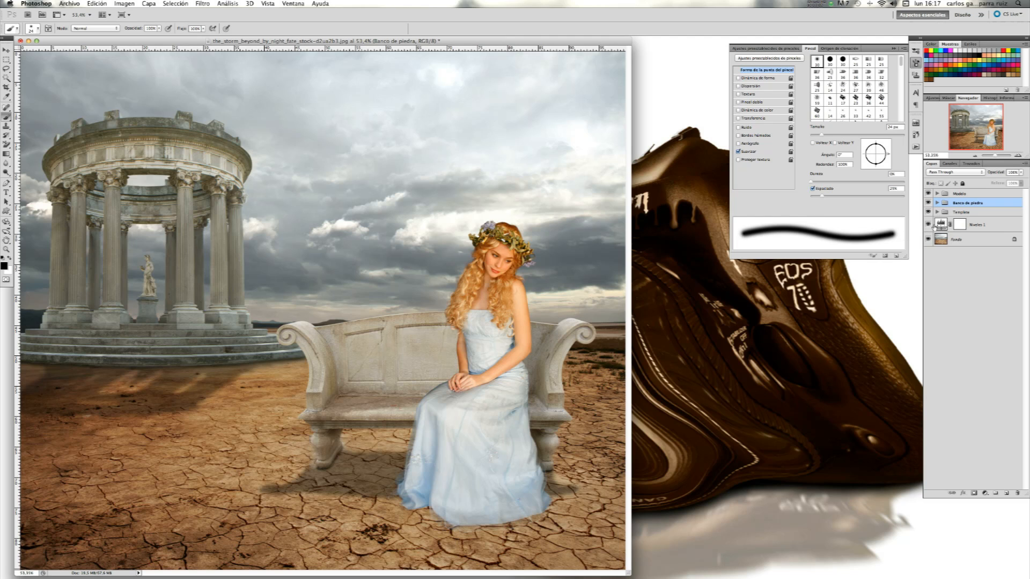
click(937, 212)
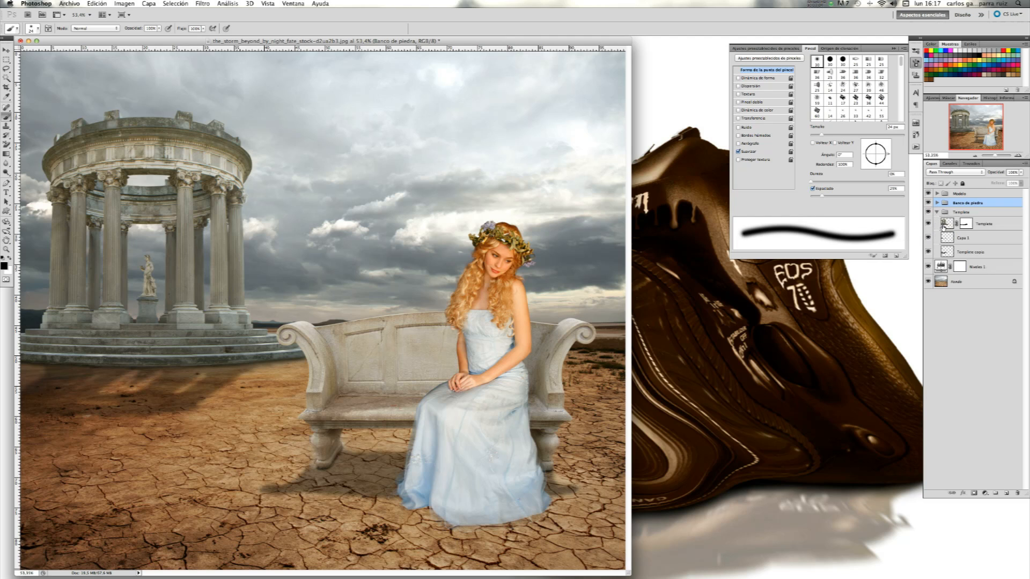
click(951, 227)
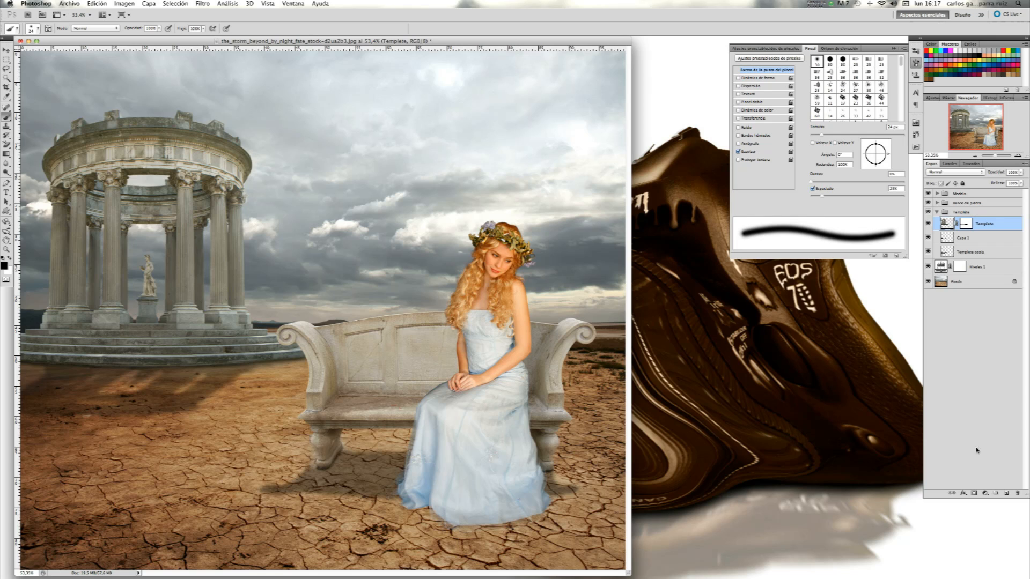
click(985, 494)
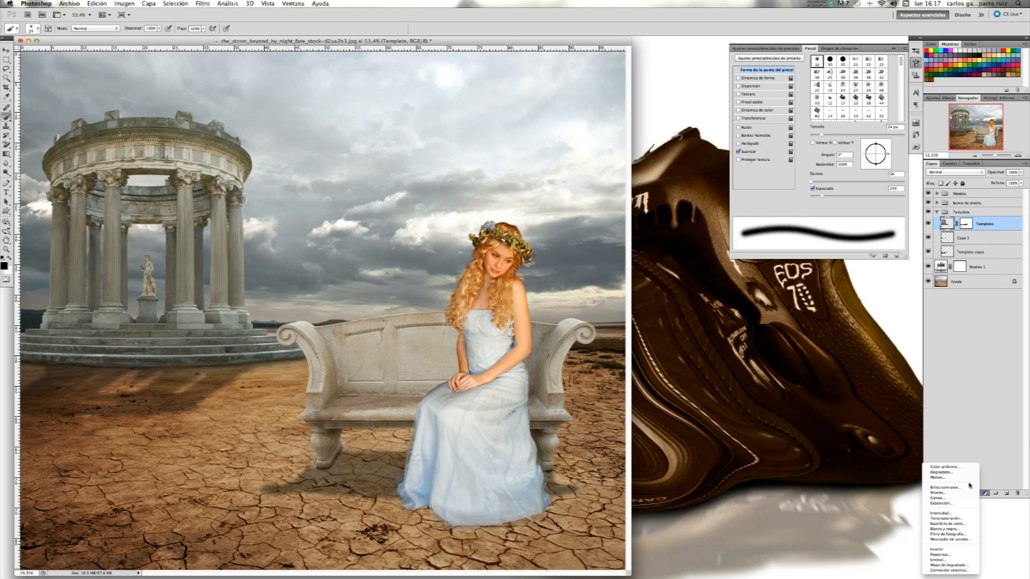
click(962, 495)
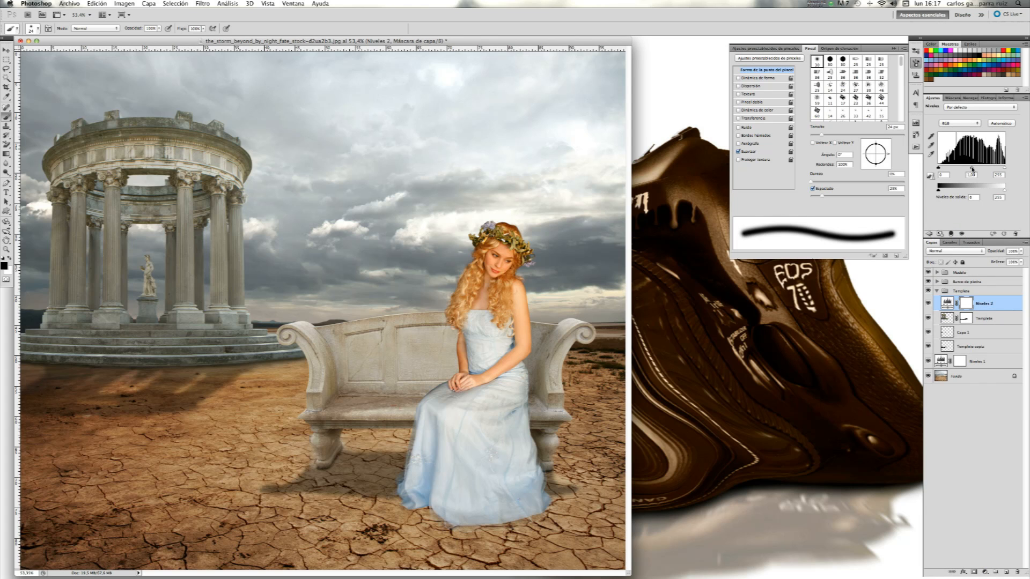
drag(972, 168, 979, 170)
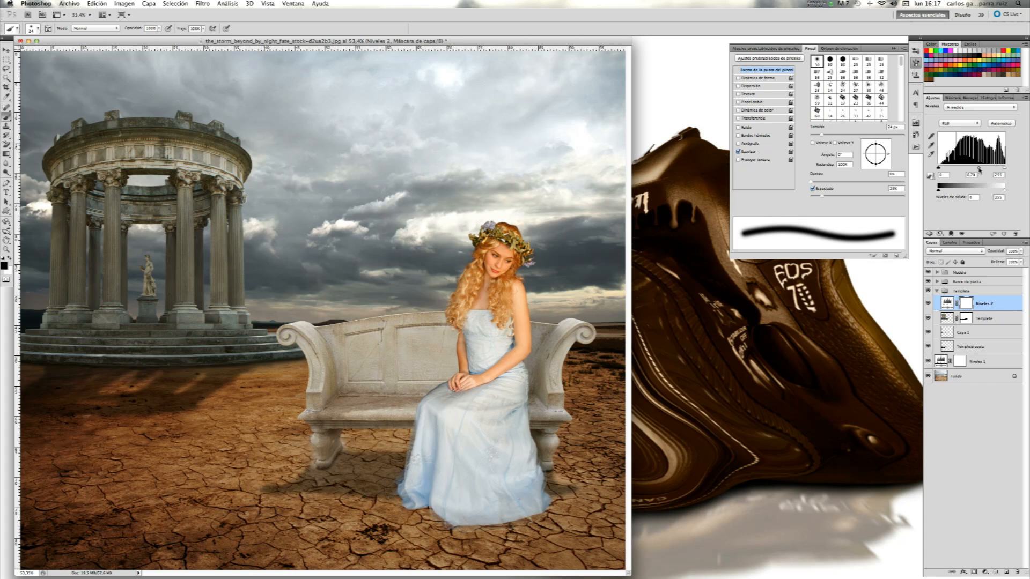
alt+click(995, 311)
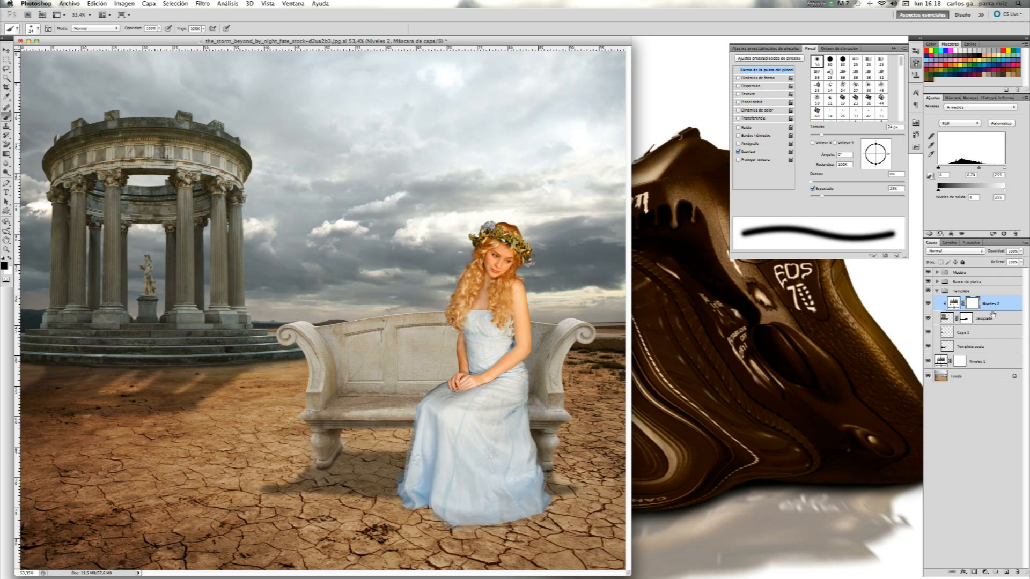
Compare the temple with the Niveles 2 adjustment hidden and shown, and collapse the Templete group.
click(928, 303)
click(929, 303)
click(928, 303)
click(929, 303)
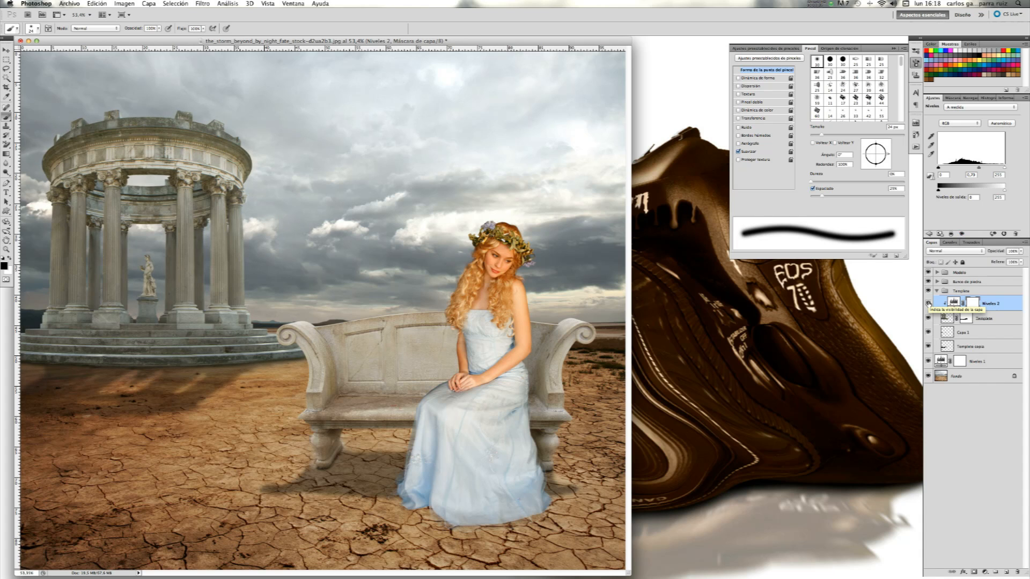
click(929, 304)
click(928, 304)
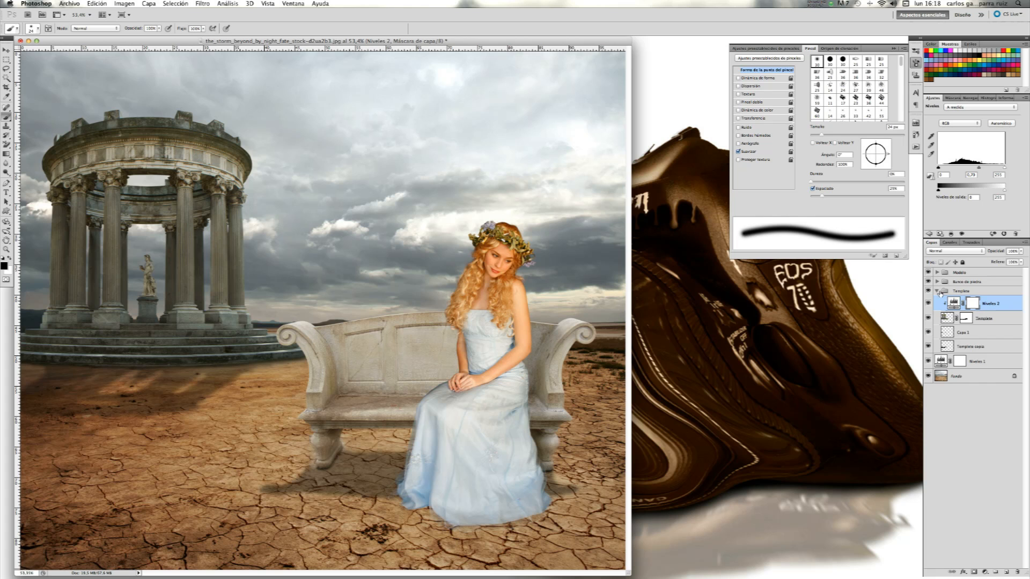
click(936, 291)
click(865, 289)
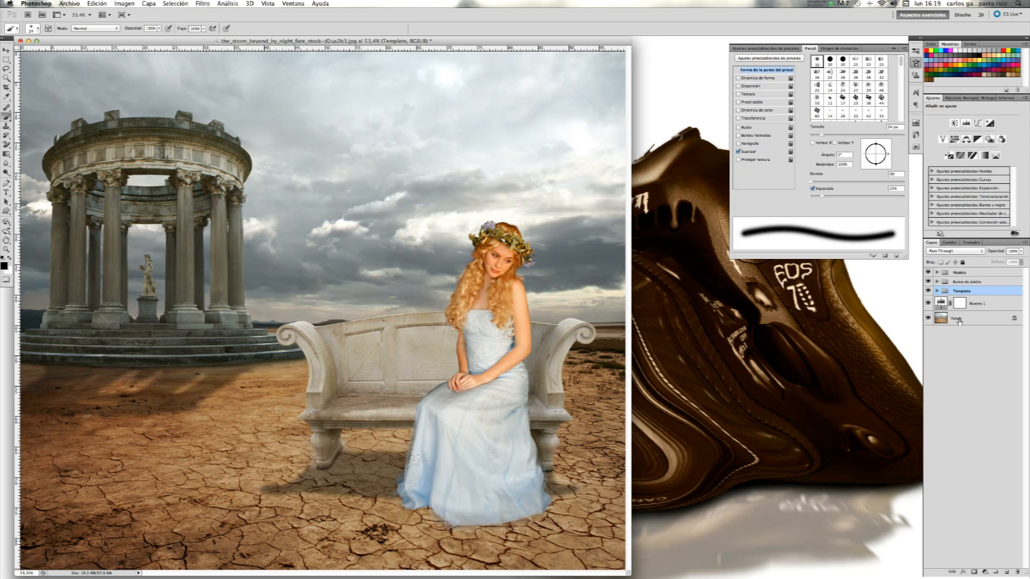
Add a Hue/Saturation adjustment above Niveles 1 with saturation about -18 and compare the background with and without it.
click(985, 305)
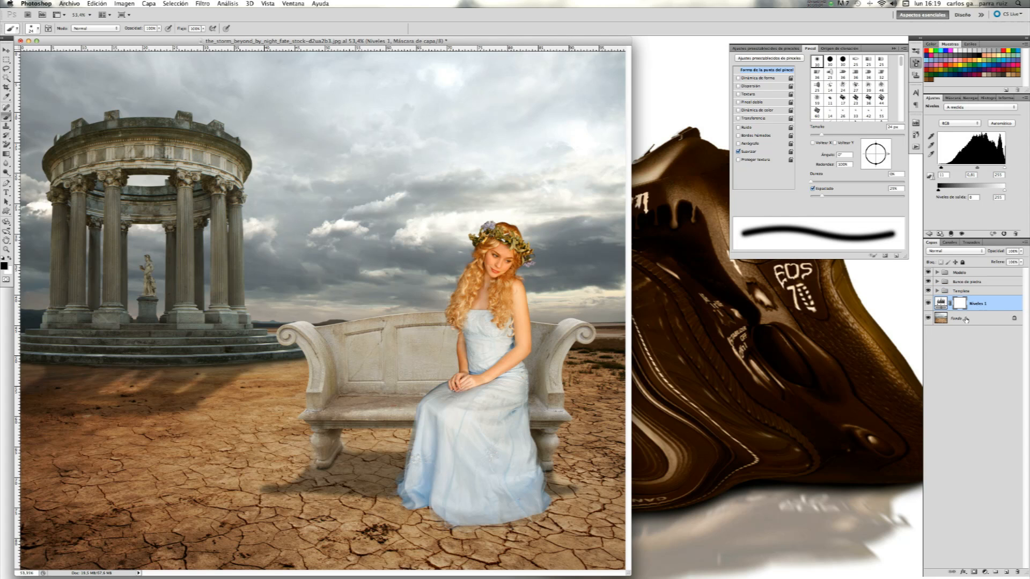
click(985, 572)
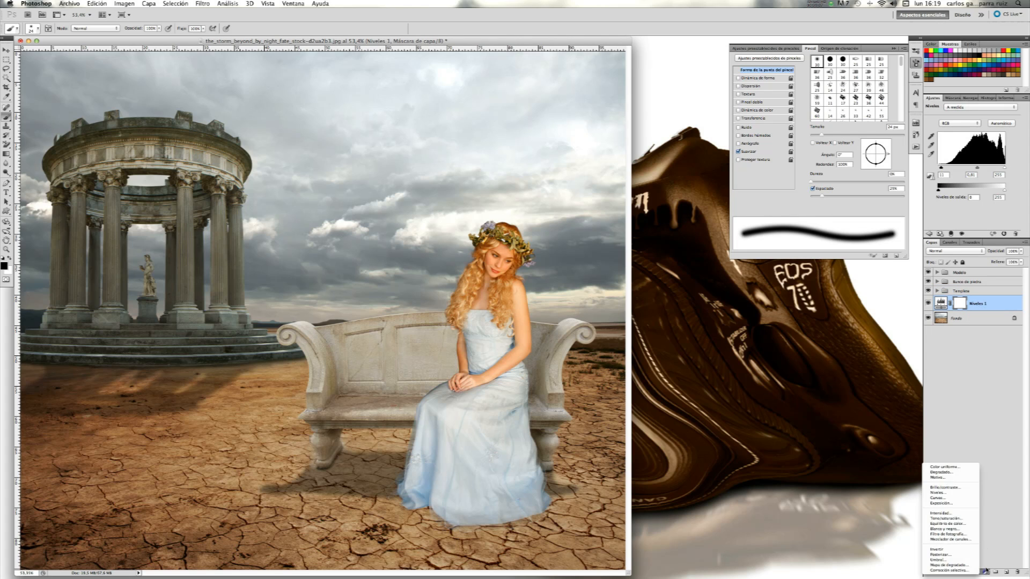
click(965, 519)
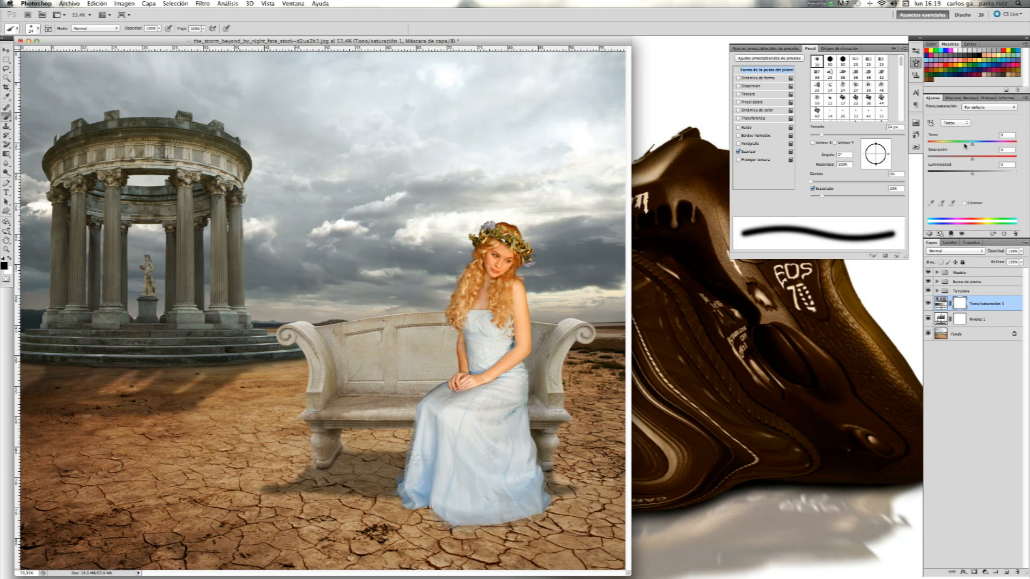
click(965, 159)
click(928, 303)
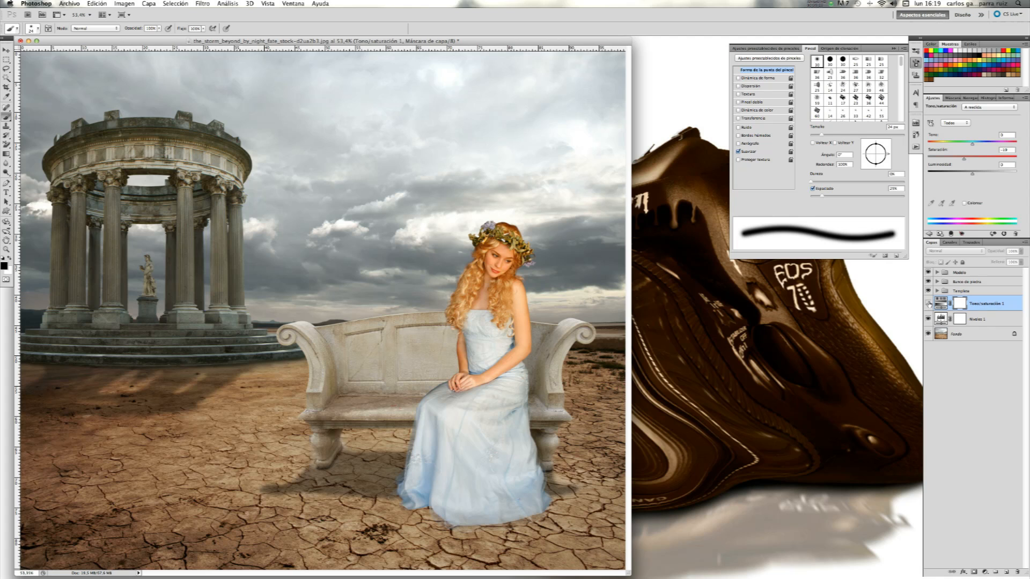
click(928, 303)
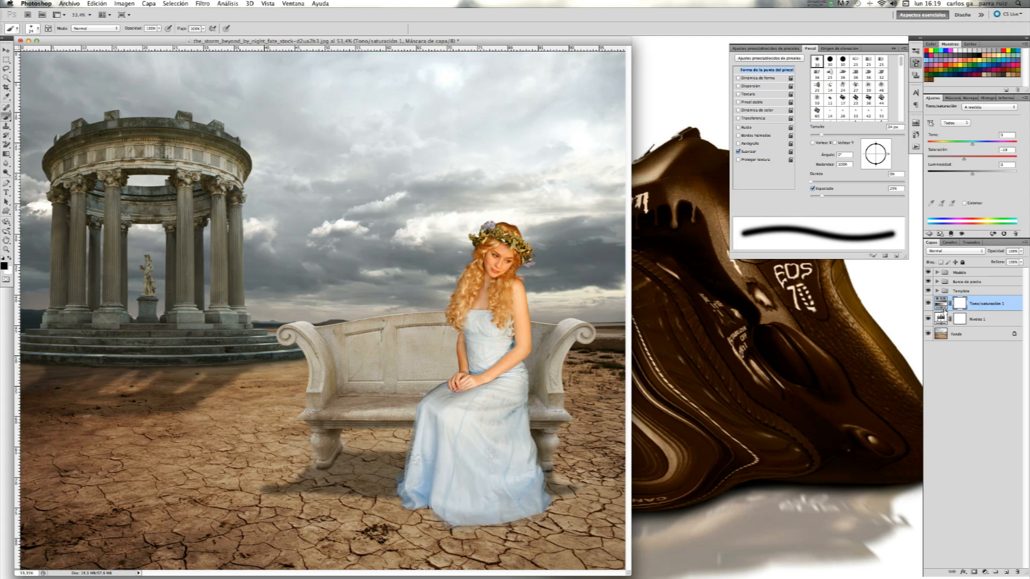
Add a solid color fill layer above the Modelo group in brown #7f693f.
click(977, 275)
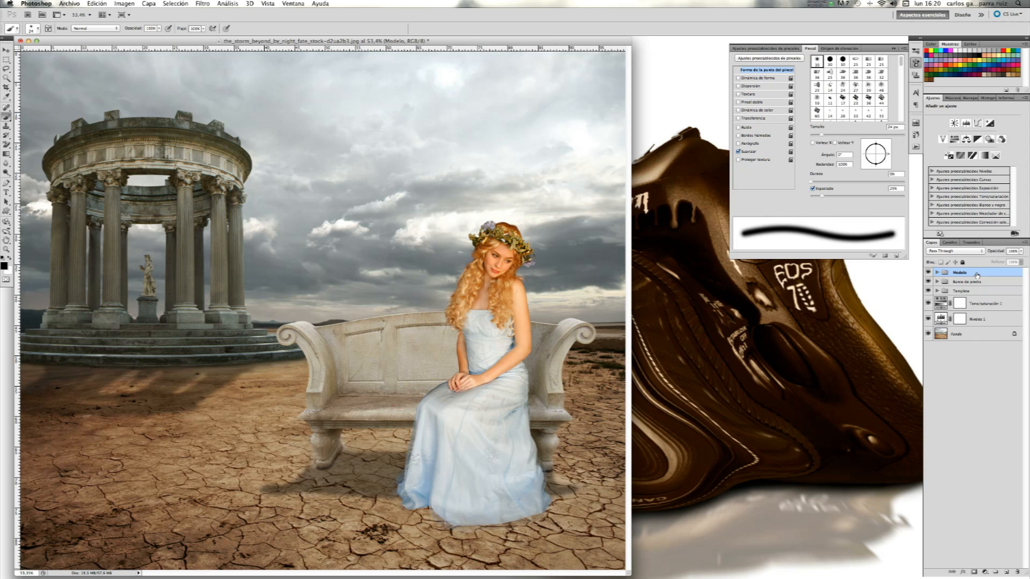
click(985, 573)
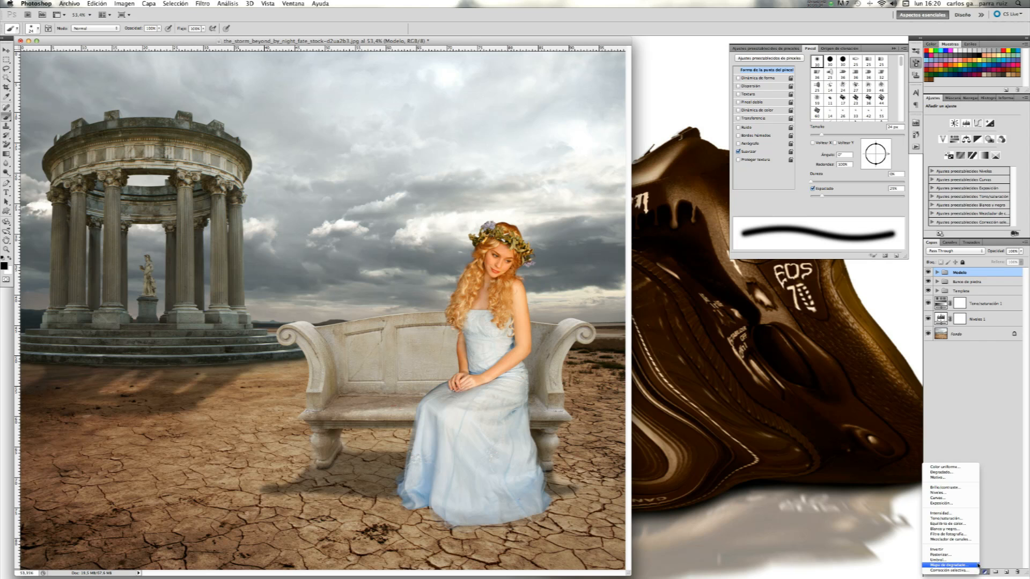
click(955, 470)
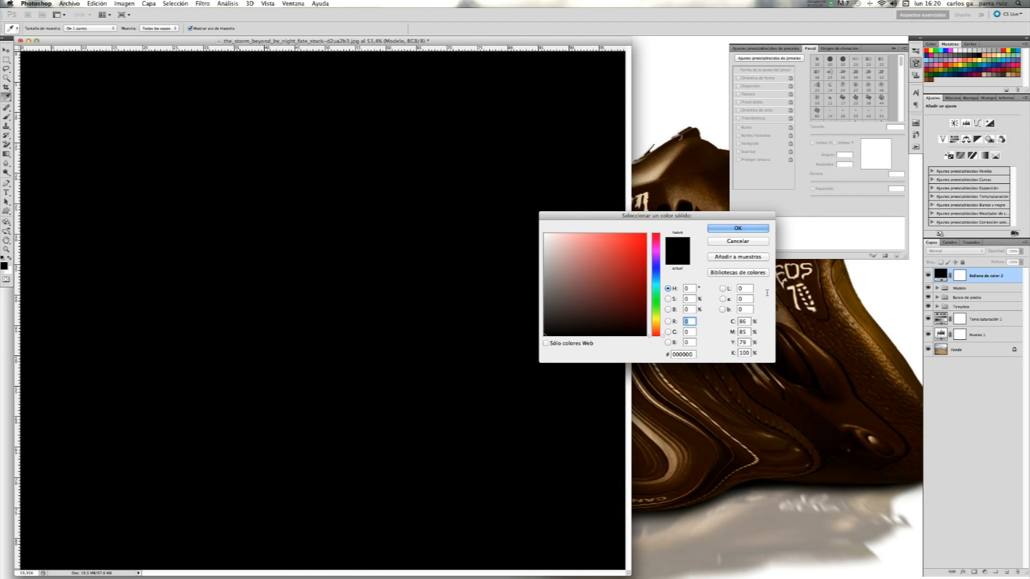
click(658, 278)
click(658, 321)
drag(658, 321, 658, 323)
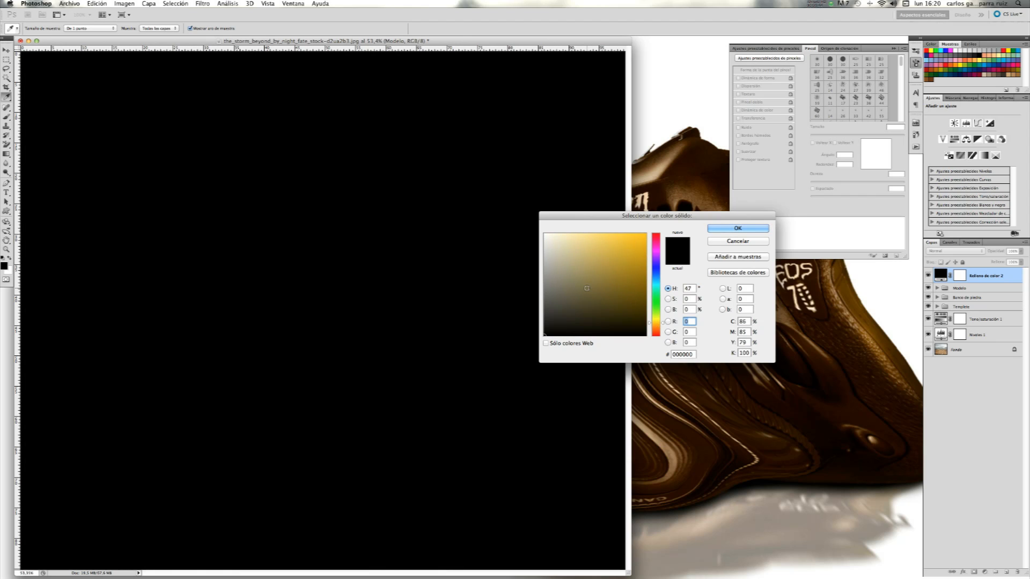
click(587, 288)
click(659, 325)
click(600, 280)
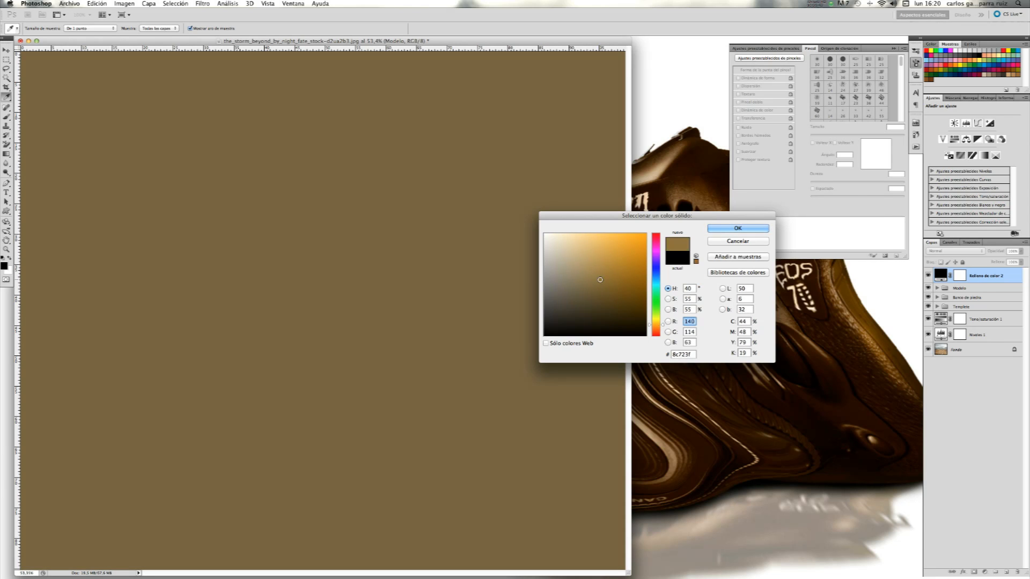
click(588, 284)
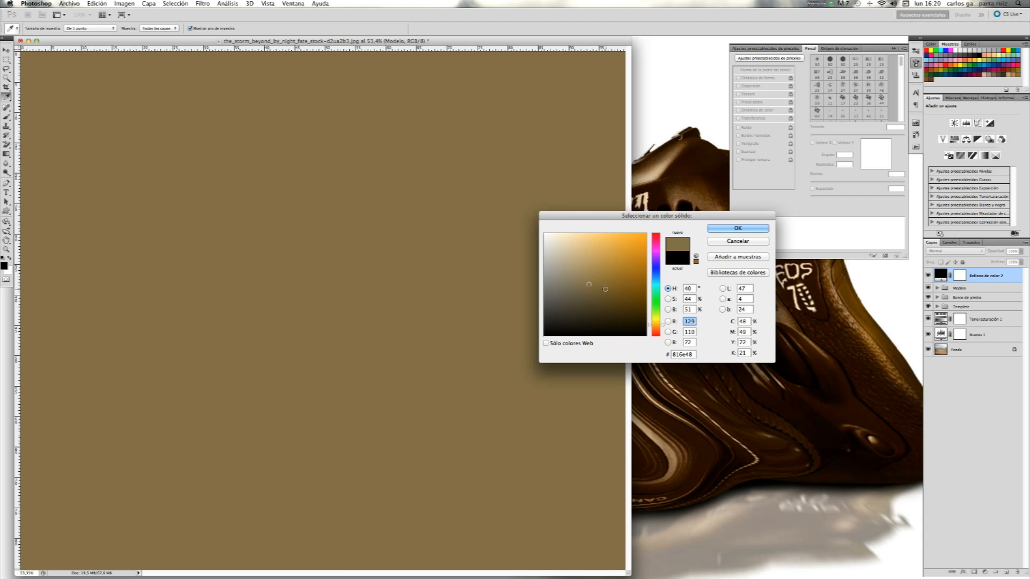
click(599, 288)
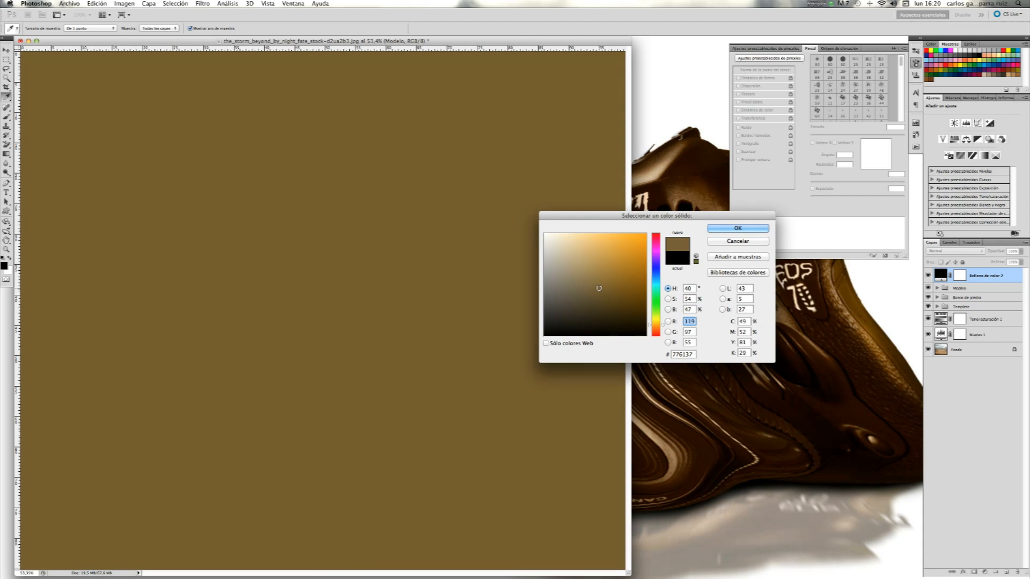
click(597, 286)
click(596, 285)
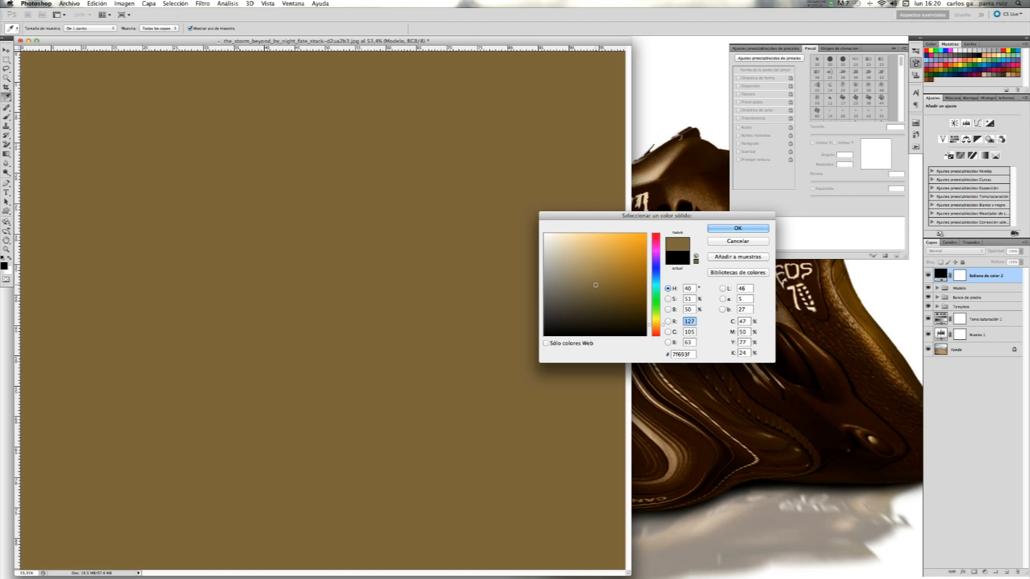
click(718, 228)
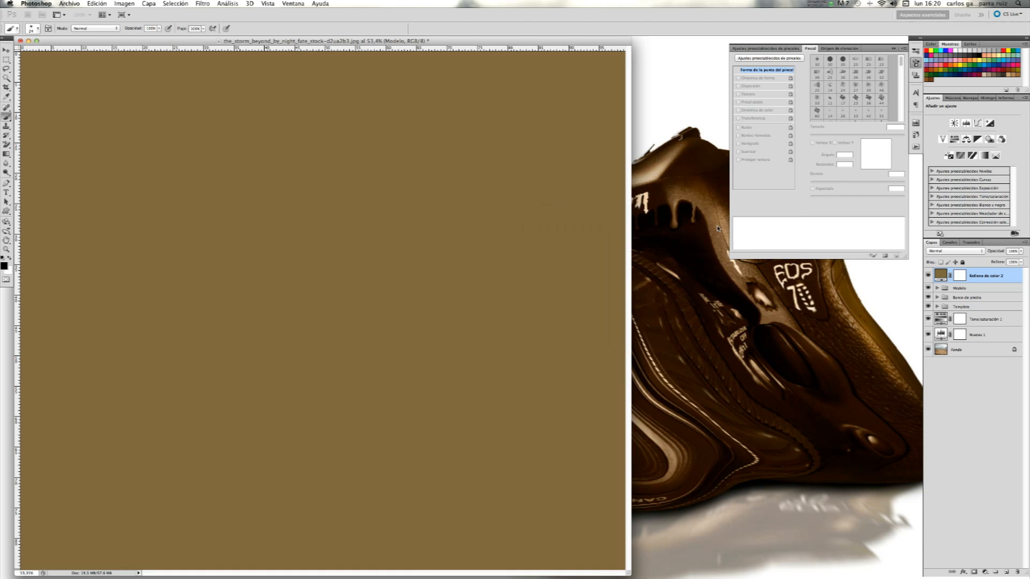
Set the brown fill layer's blend mode to Luz suave and compare the composite with it hidden and shown.
click(959, 251)
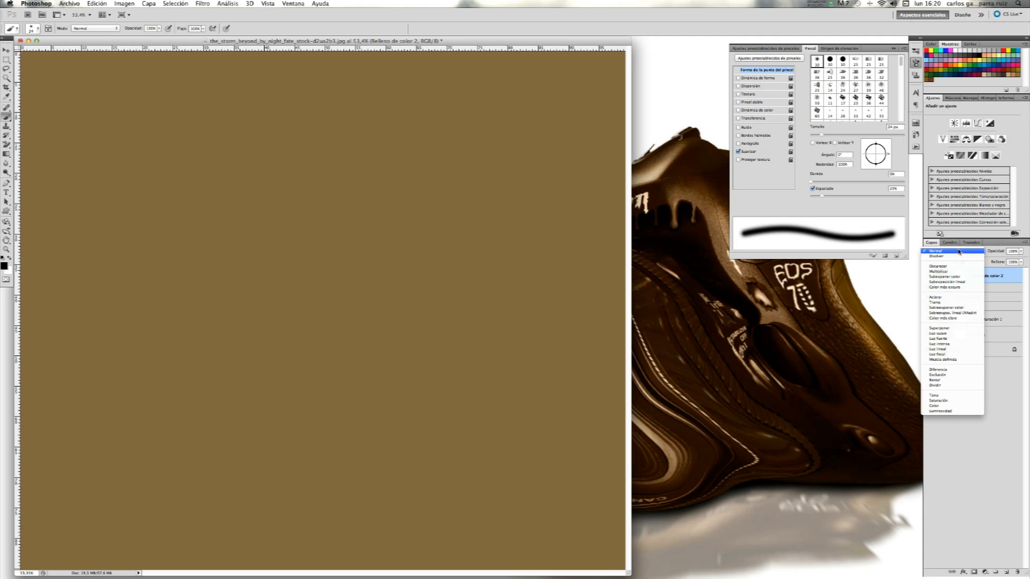
click(948, 334)
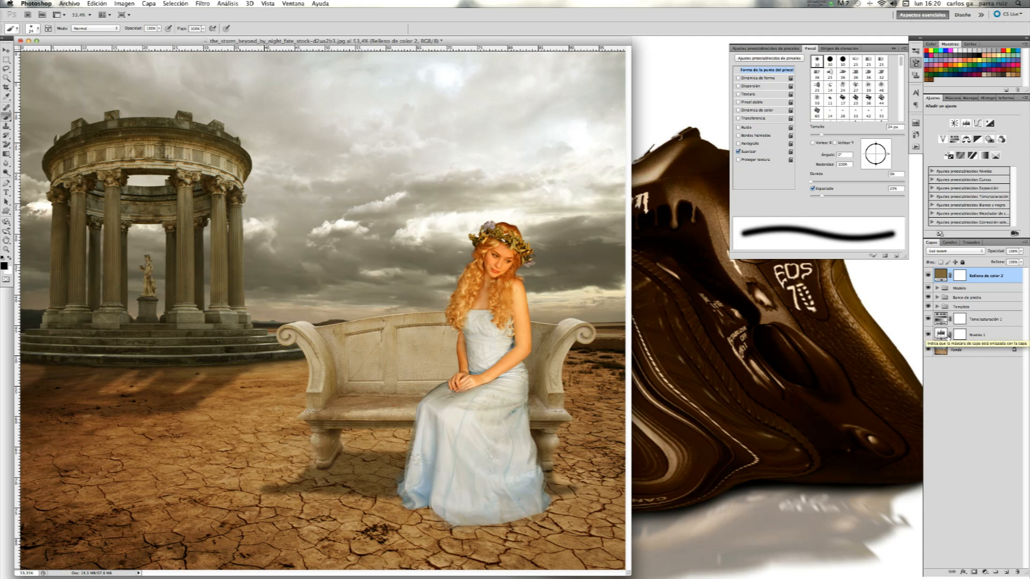
click(928, 277)
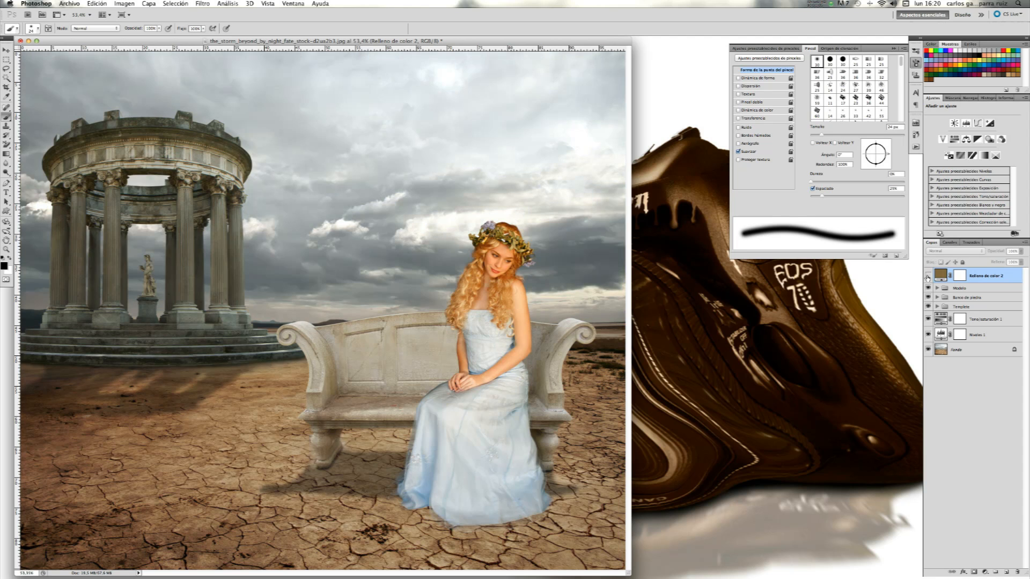
click(928, 276)
click(928, 276)
click(927, 276)
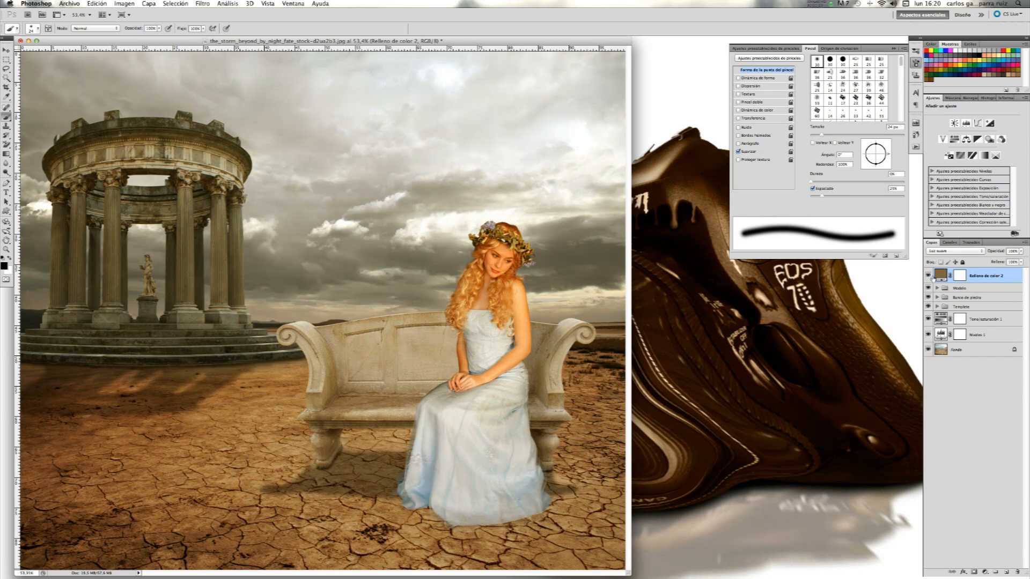
Add a Hue/Saturation adjustment above the Modelo layer inside the Modelo group with saturation about -23.
click(937, 288)
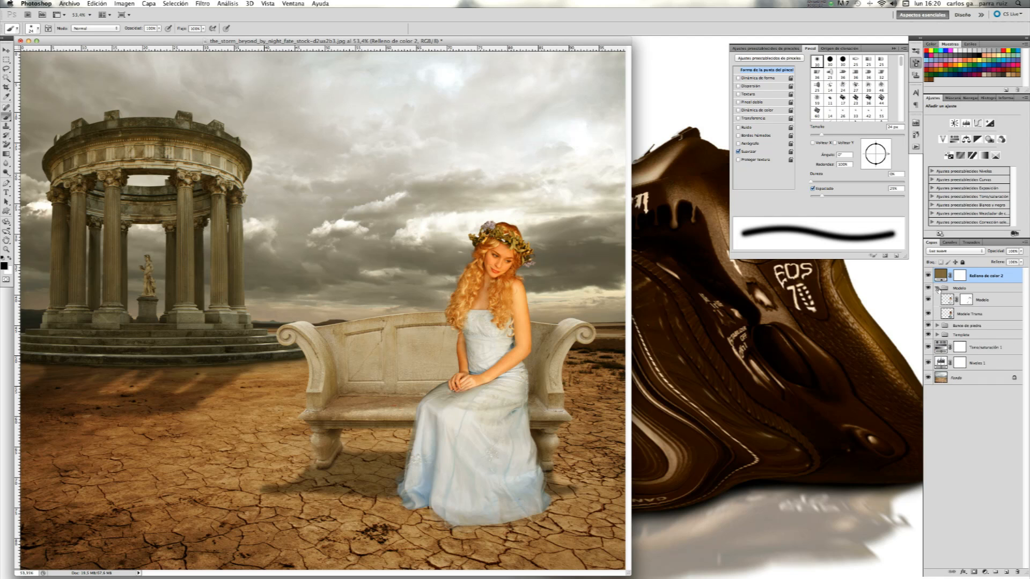
click(1000, 300)
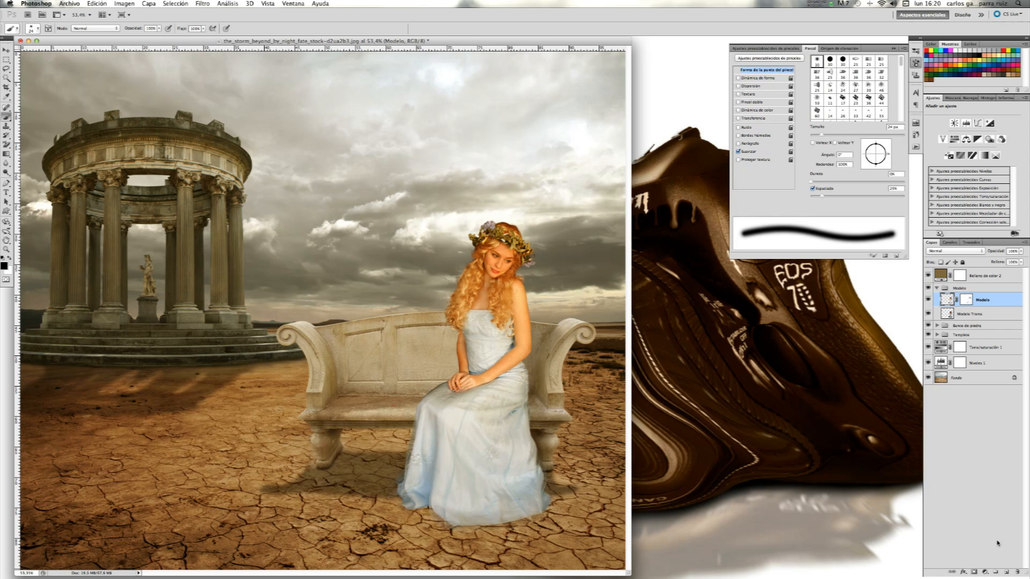
click(985, 572)
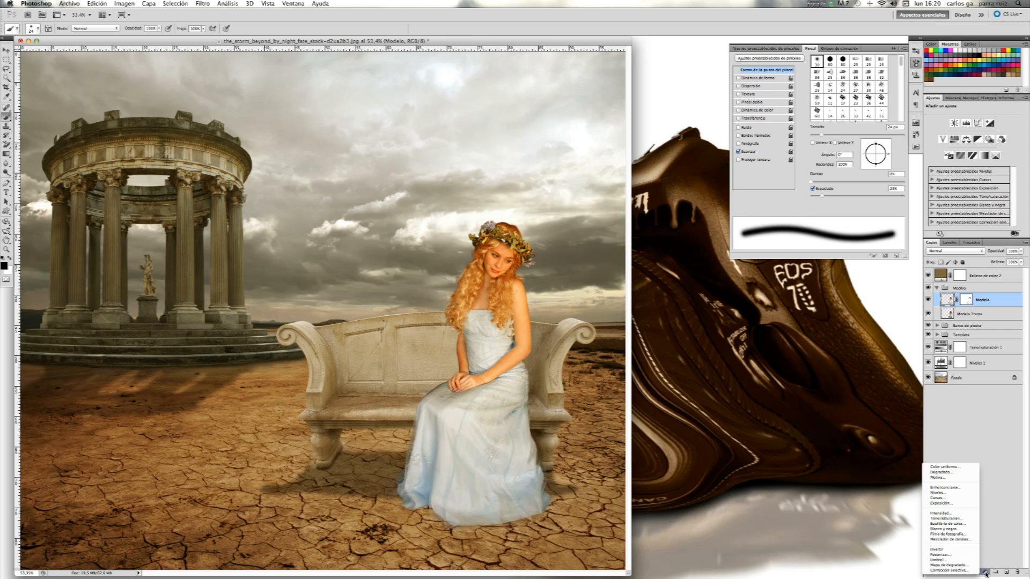
click(964, 523)
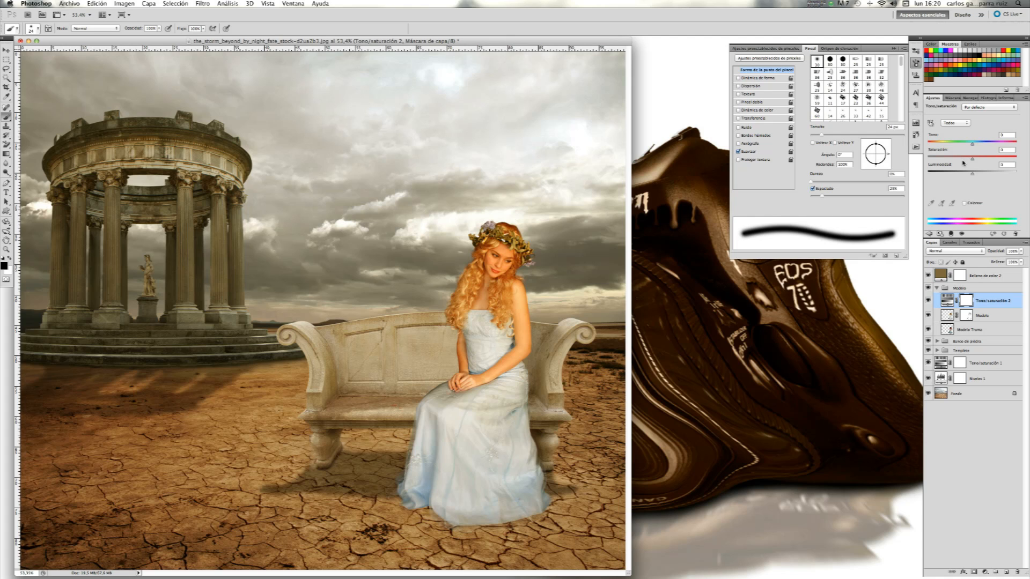
drag(972, 159, 963, 160)
Compare the woman with the new Hue/Saturation adjustment hidden and shown, and collapse the Modelo group.
click(928, 301)
click(928, 301)
click(929, 301)
click(929, 301)
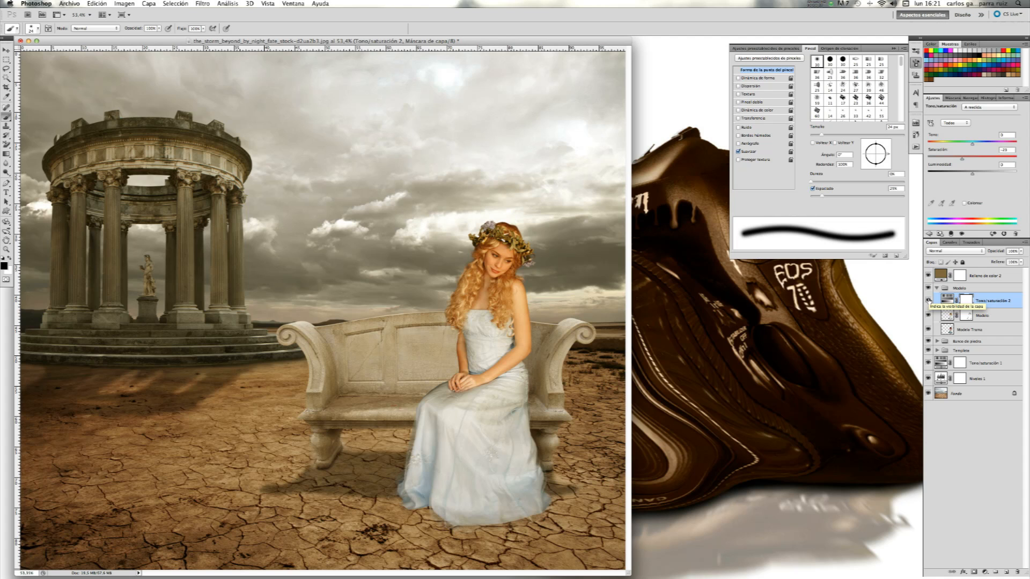
click(937, 289)
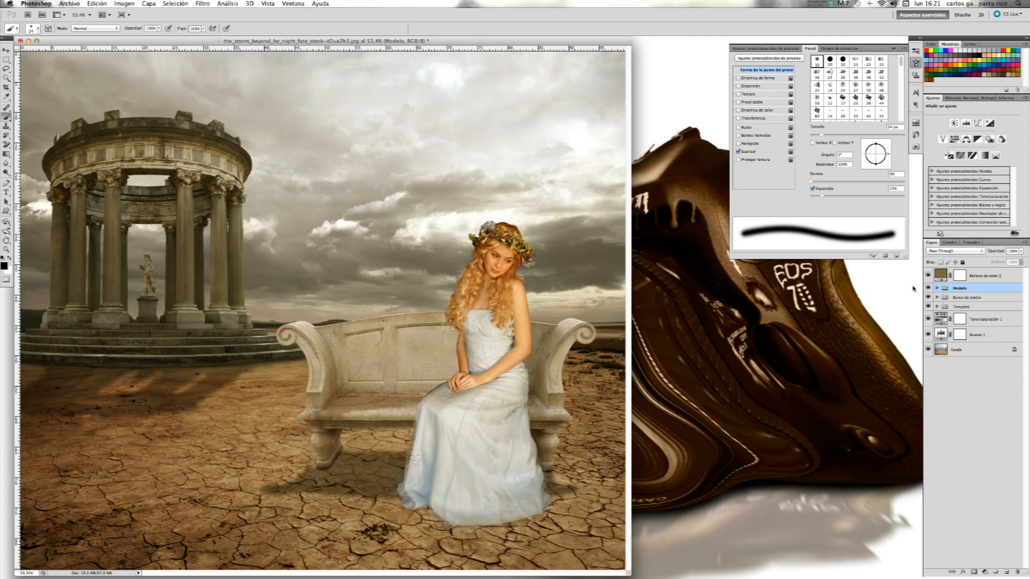
key(Tab)
Add a new layer above Fondo and paint a thin black contact shadow along the dress hem with a soft brush of about 46 px.
click(969, 349)
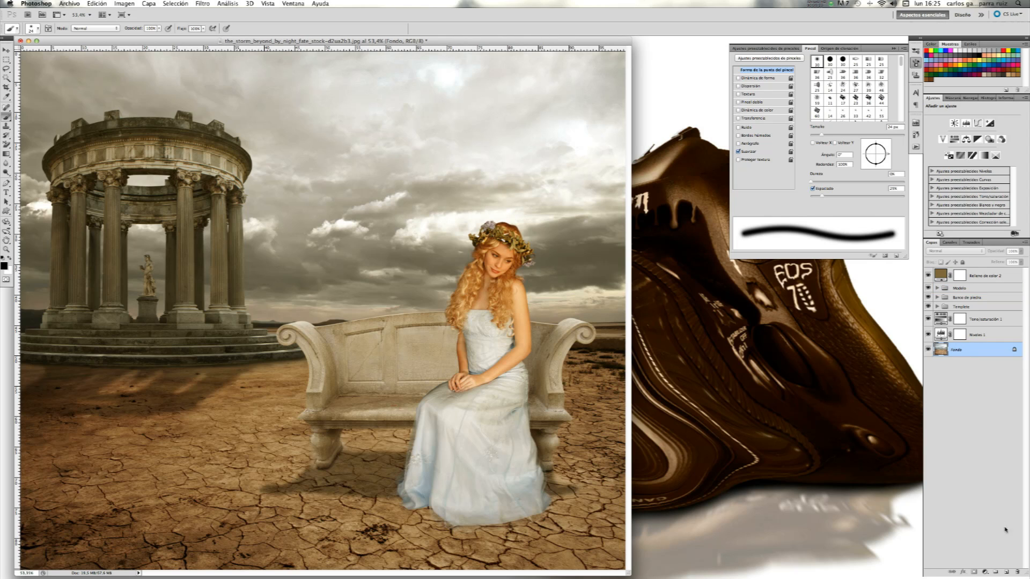
click(1006, 571)
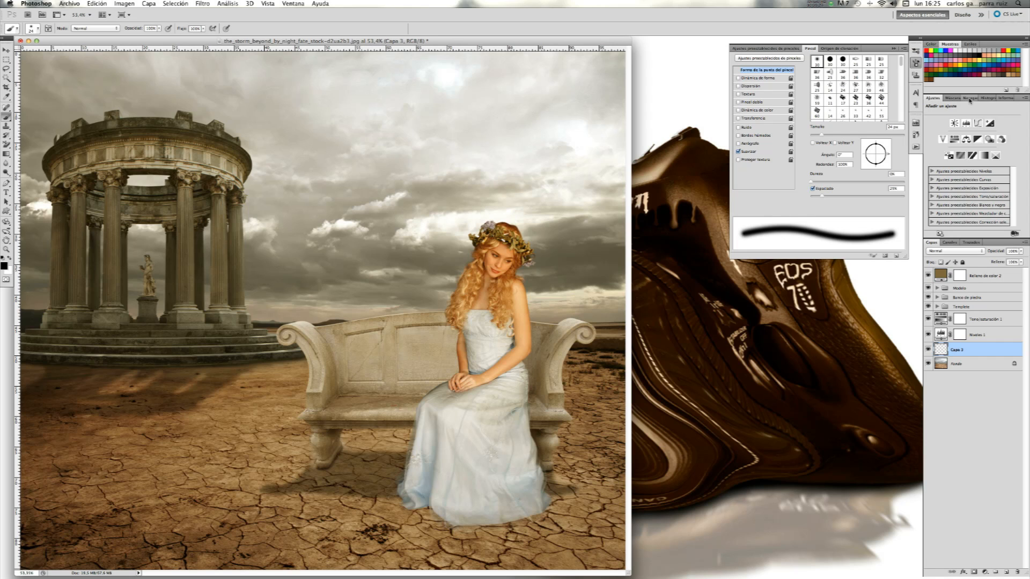
click(970, 98)
click(1018, 157)
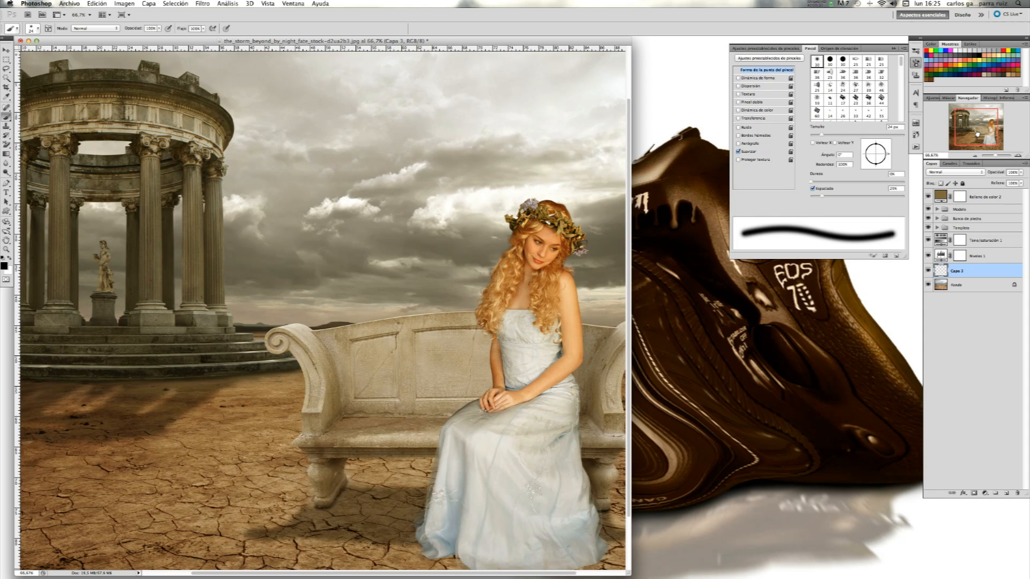
drag(980, 135, 1001, 151)
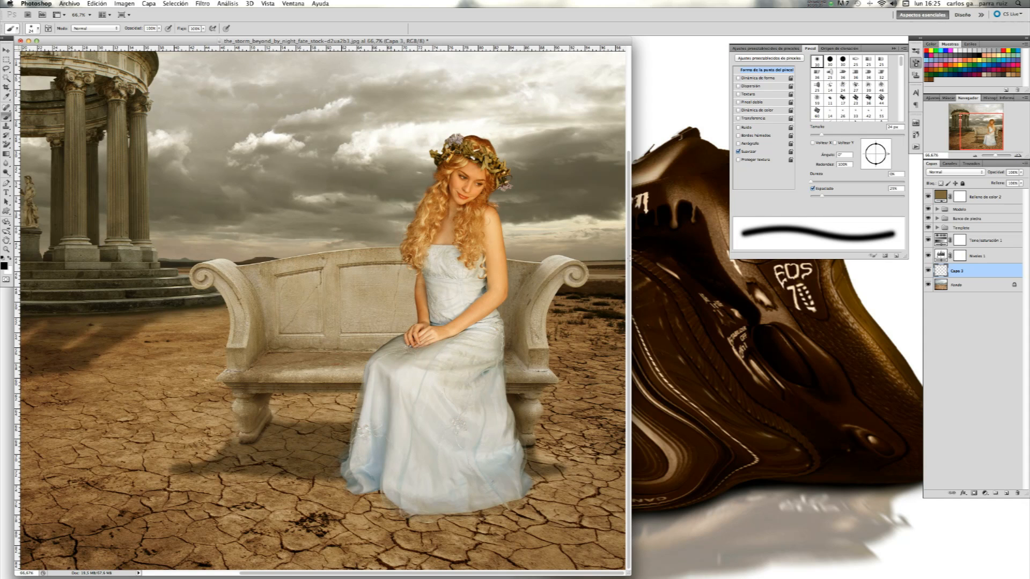
click(1018, 156)
drag(979, 134, 998, 147)
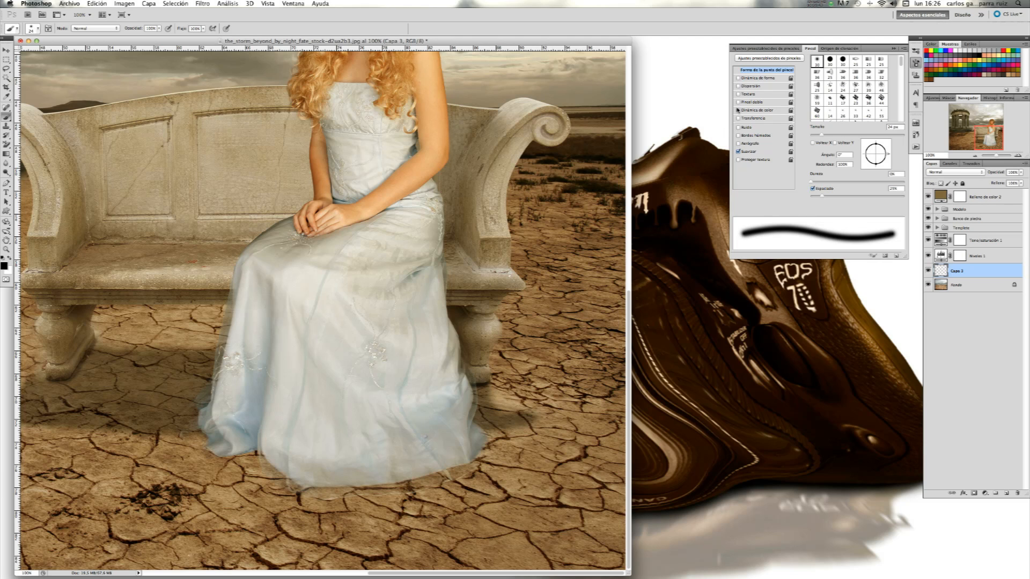
drag(828, 136, 832, 135)
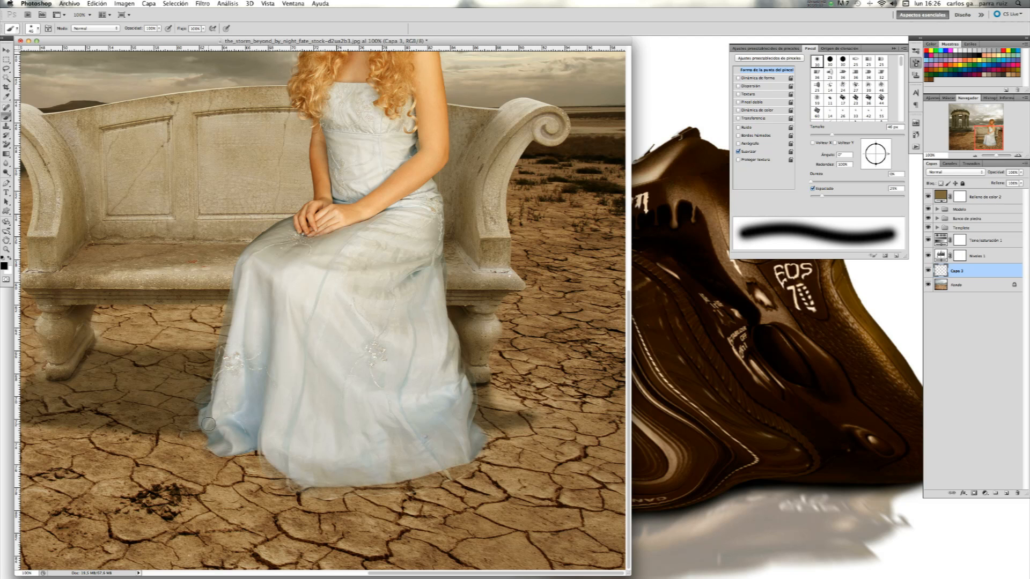
mouse_move(213, 441)
mouse_down()
mouse_move(225, 452)
mouse_move(254, 445)
mouse_move(294, 477)
mouse_move(370, 483)
mouse_move(468, 446)
mouse_move(448, 465)
mouse_move(333, 483)
mouse_up()
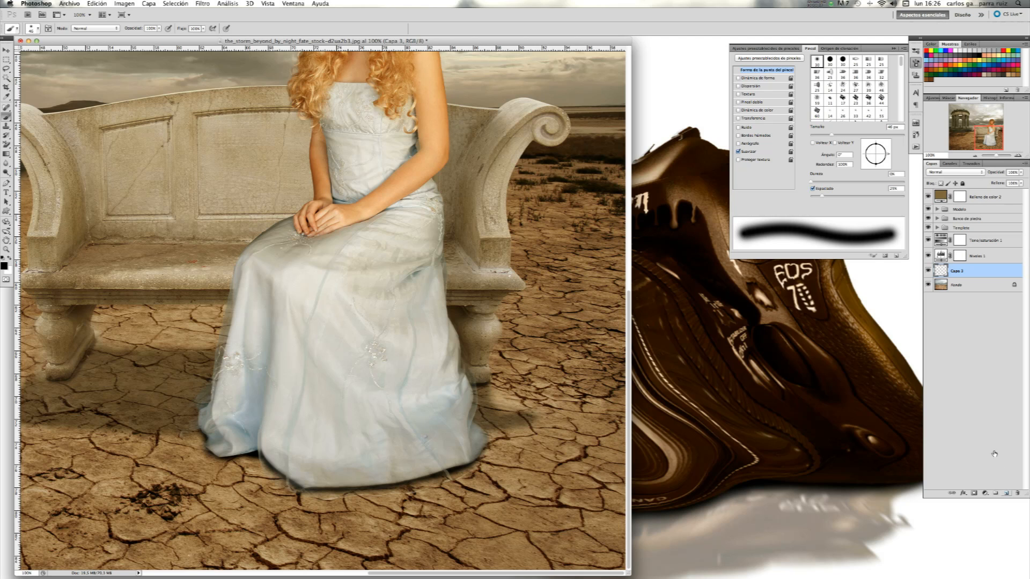
Add another layer and paint a wide black shadow on the ground beside the dress with a soft brush of about 182 px.
click(1007, 493)
drag(849, 137, 861, 137)
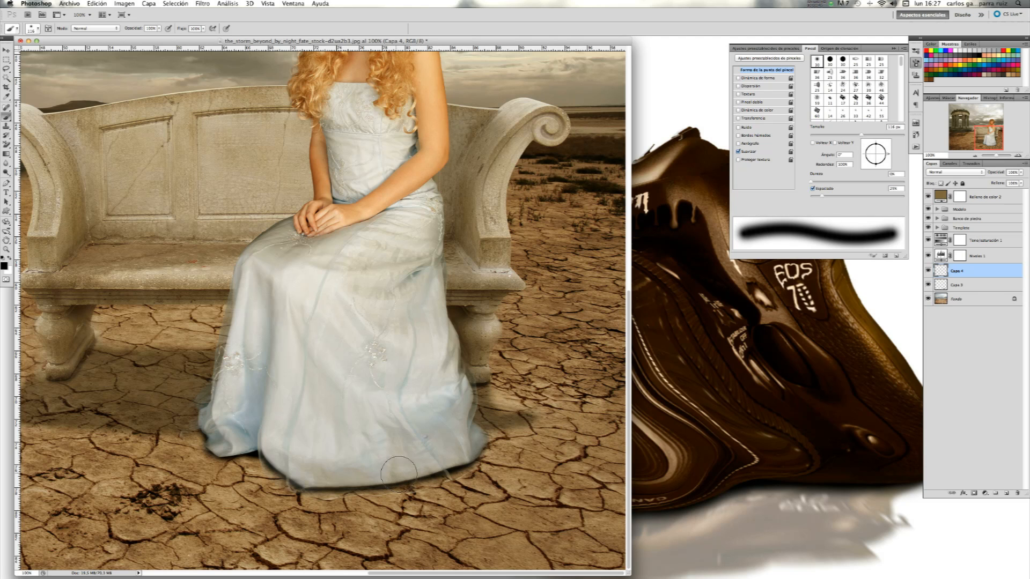
drag(870, 137, 876, 137)
mouse_move(357, 470)
mouse_down()
mouse_move(463, 465)
mouse_move(501, 443)
mouse_move(585, 444)
mouse_move(334, 470)
mouse_move(329, 460)
mouse_up()
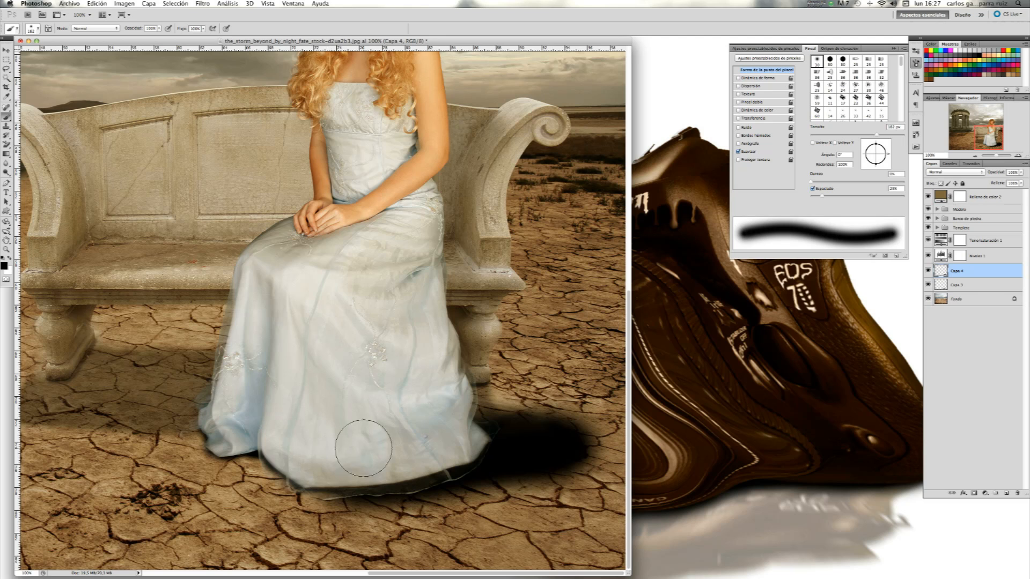
mouse_move(489, 416)
mouse_down()
mouse_move(504, 407)
mouse_move(538, 421)
mouse_move(423, 438)
mouse_up()
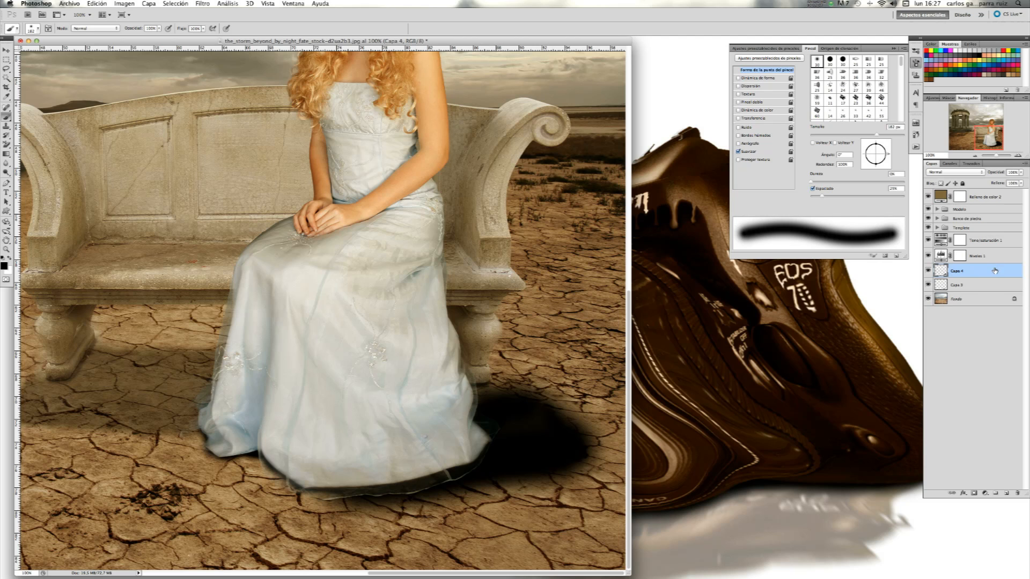
Move the wide shadow layer below the hem shadow layer and reduce its opacity to about 24%.
drag(974, 272, 977, 286)
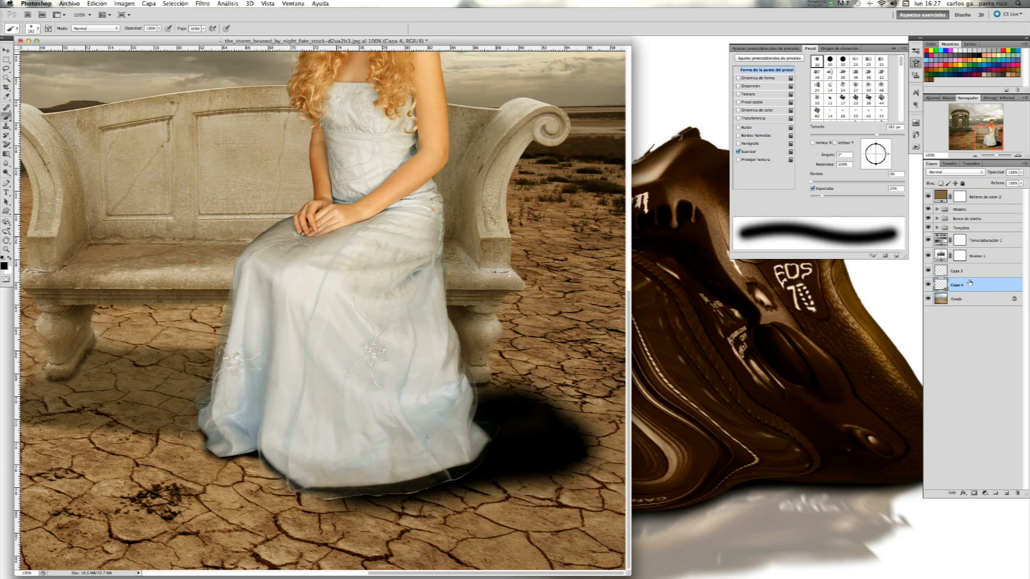
click(1022, 173)
drag(994, 181, 990, 184)
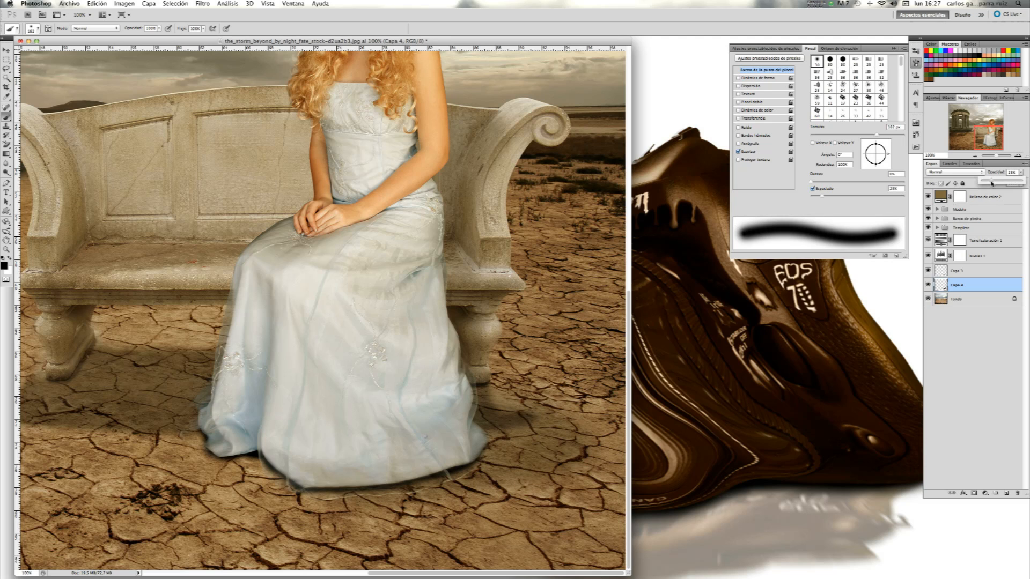
Reduce the opacity of the hem contact shadow layer to about 62%.
click(973, 272)
click(1021, 171)
drag(1008, 182, 1008, 182)
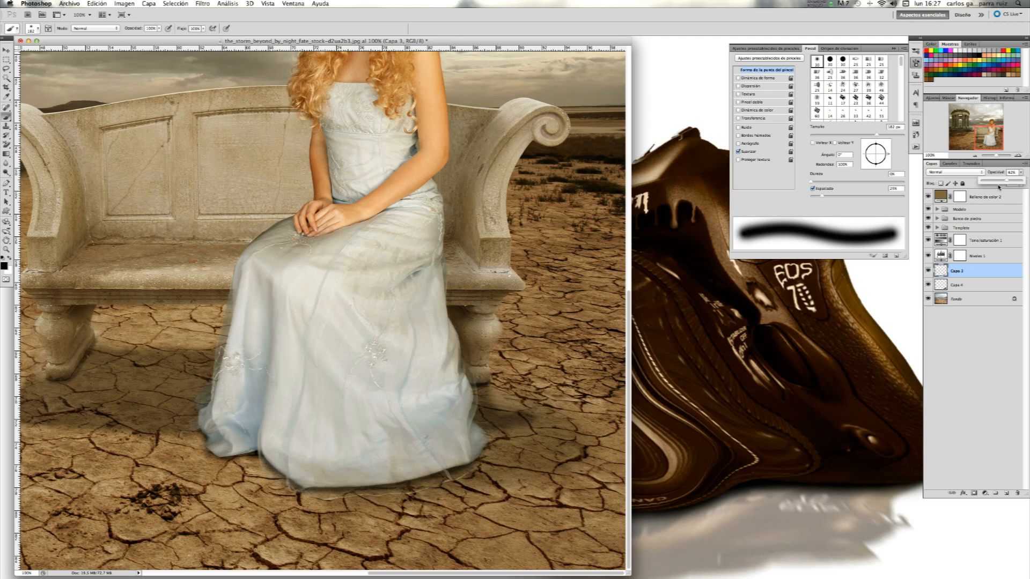
Compare the dress with the two new shadow layers hidden and shown, both close up and in the full image.
click(929, 273)
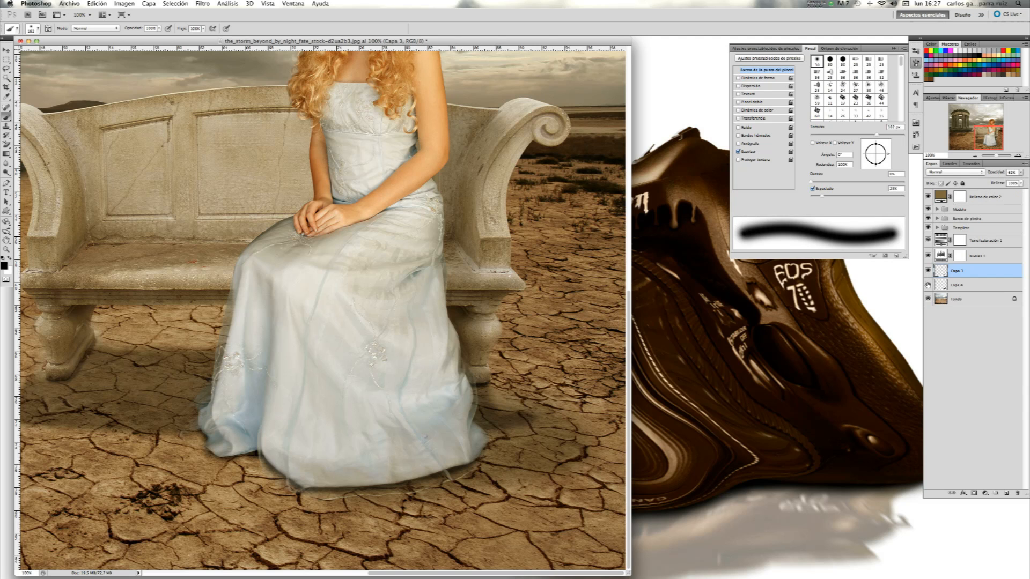
click(928, 284)
drag(928, 273, 928, 285)
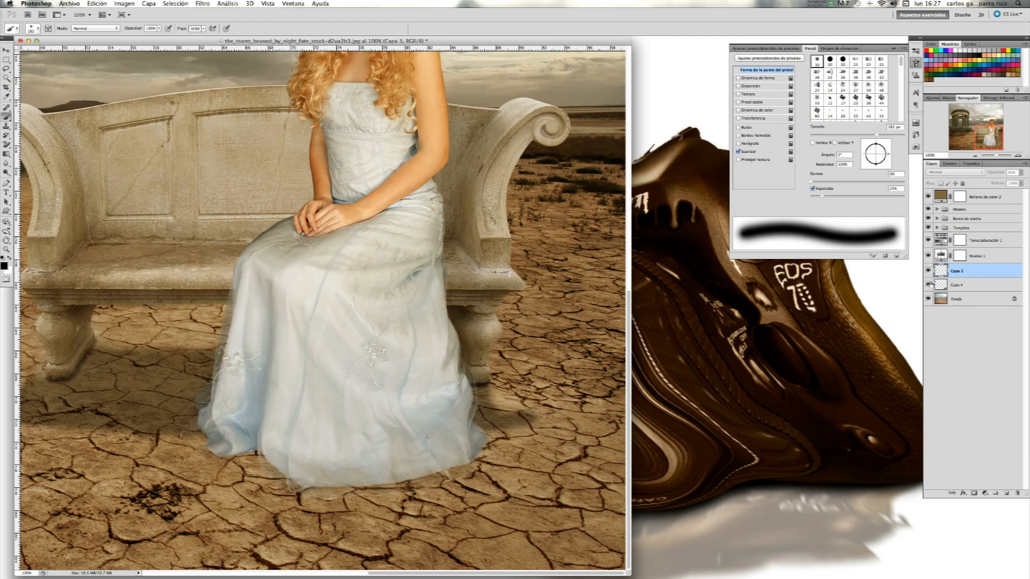
click(928, 285)
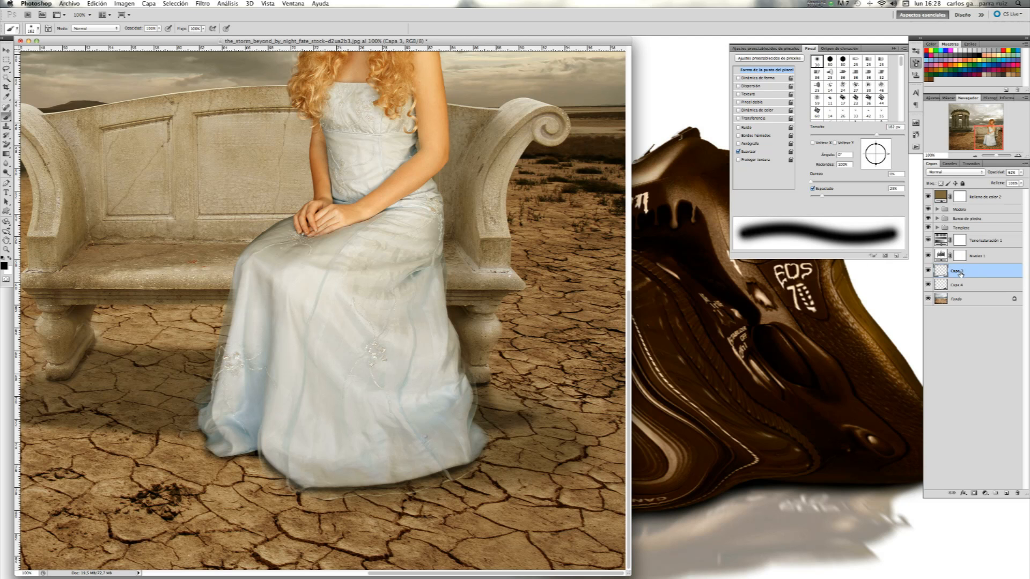
key(super+0)
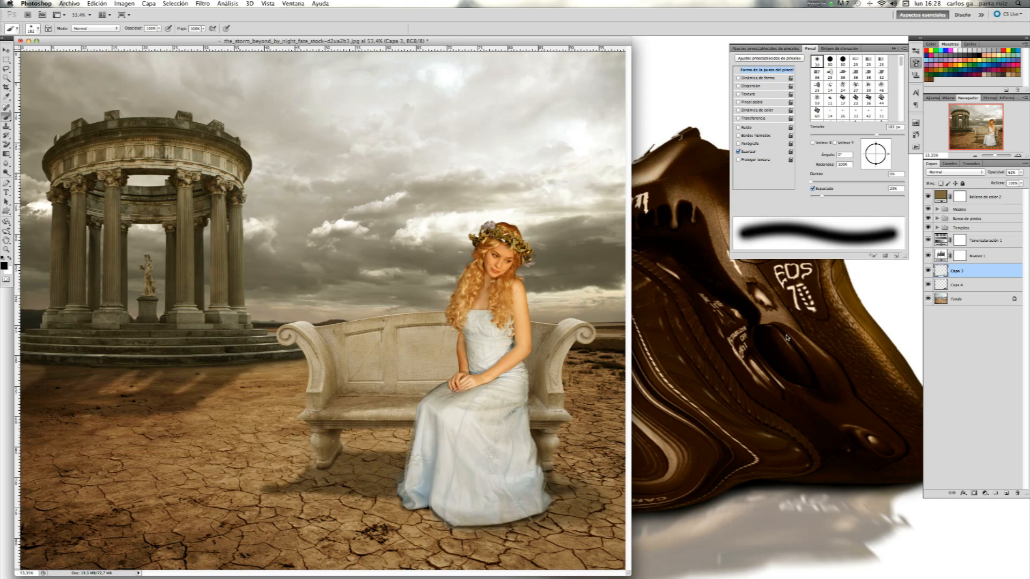
click(929, 271)
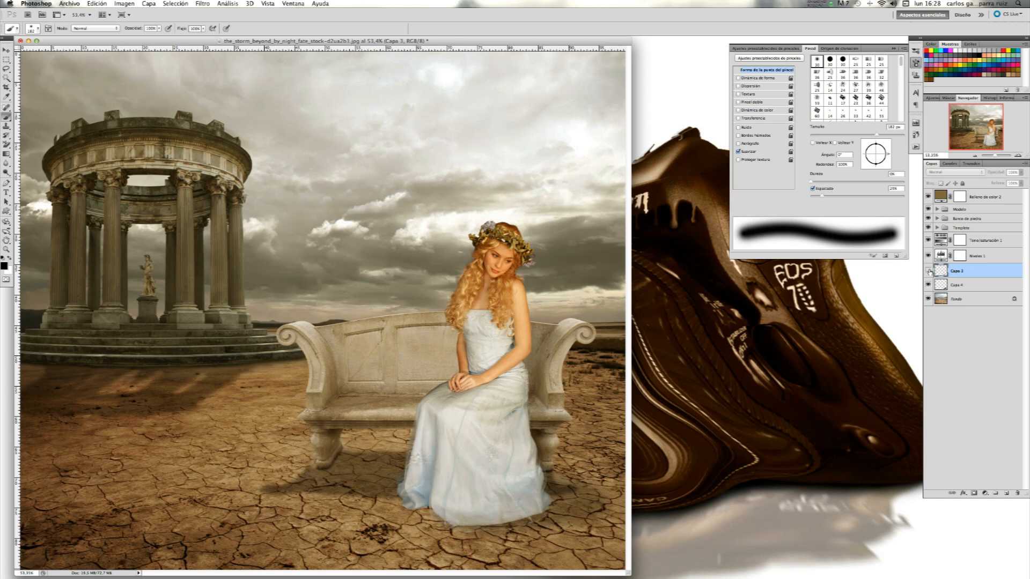
click(929, 271)
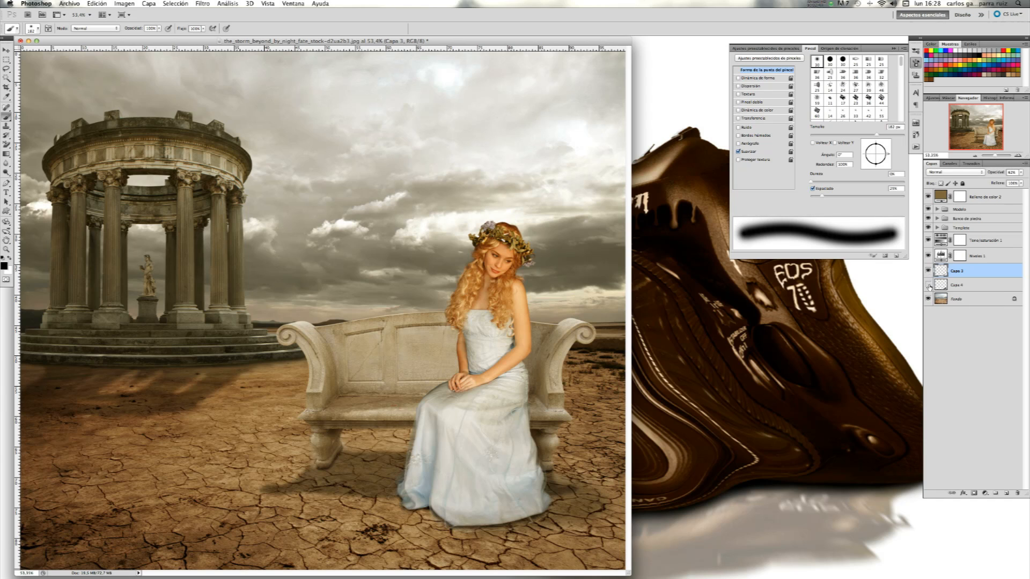
click(930, 285)
click(929, 285)
Lower the wide shadow layer's opacity further to about 19%.
click(968, 286)
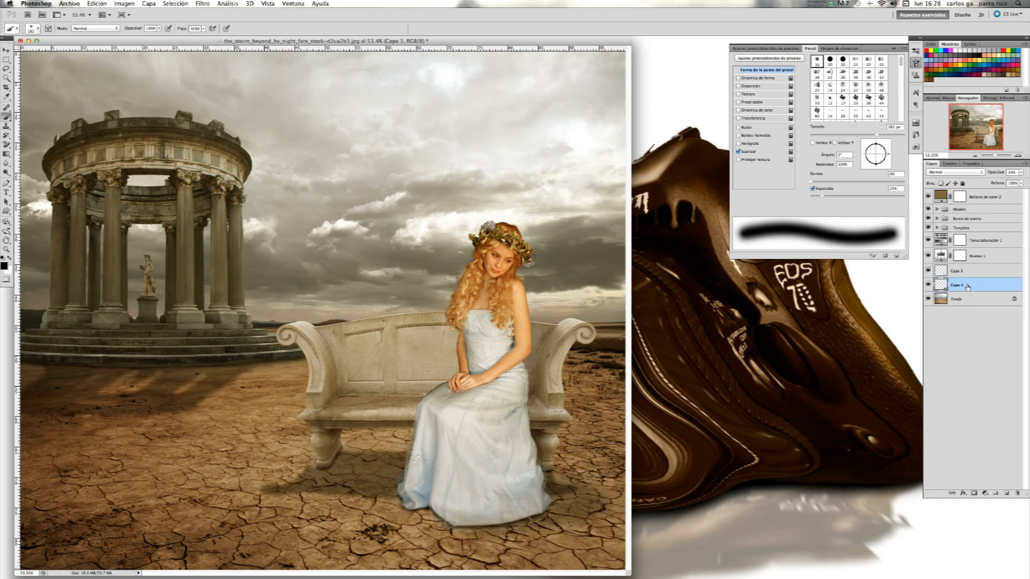
click(1022, 174)
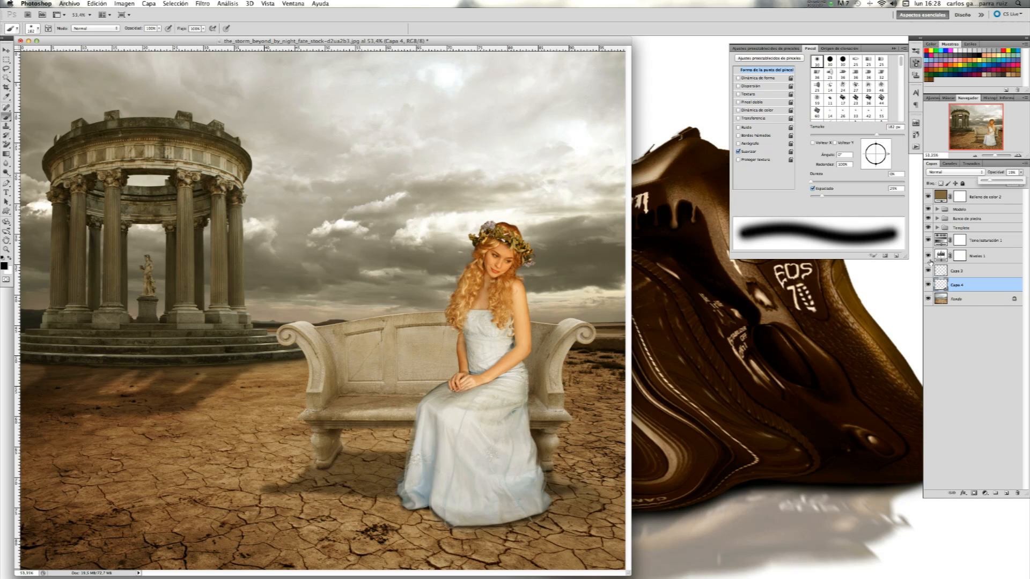
Stamp all visible layers into a new layer above the brown color fill and name it Combinado.
click(992, 199)
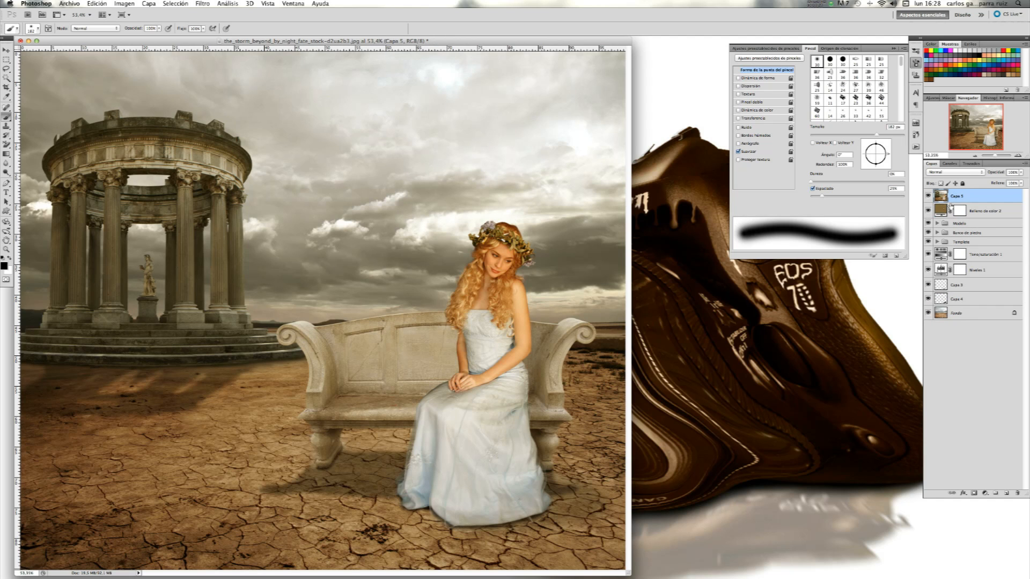
double_click(958, 196)
text(COmbinado)
key(Return)
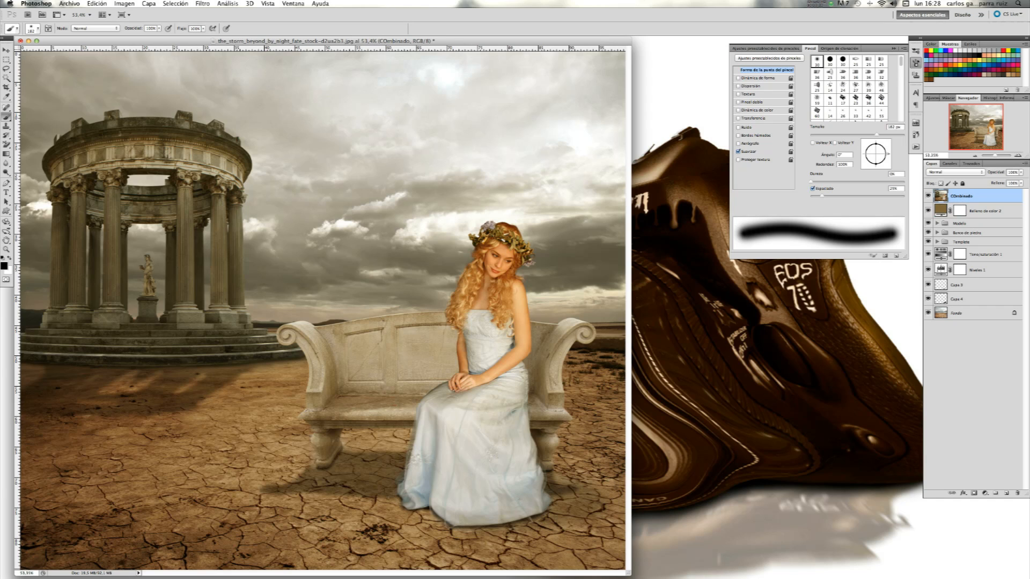
double_click(961, 196)
click(958, 195)
key(BackSpace)
text(o)
key(Return)
Duplicate the Combinado layer.
drag(989, 199, 1006, 493)
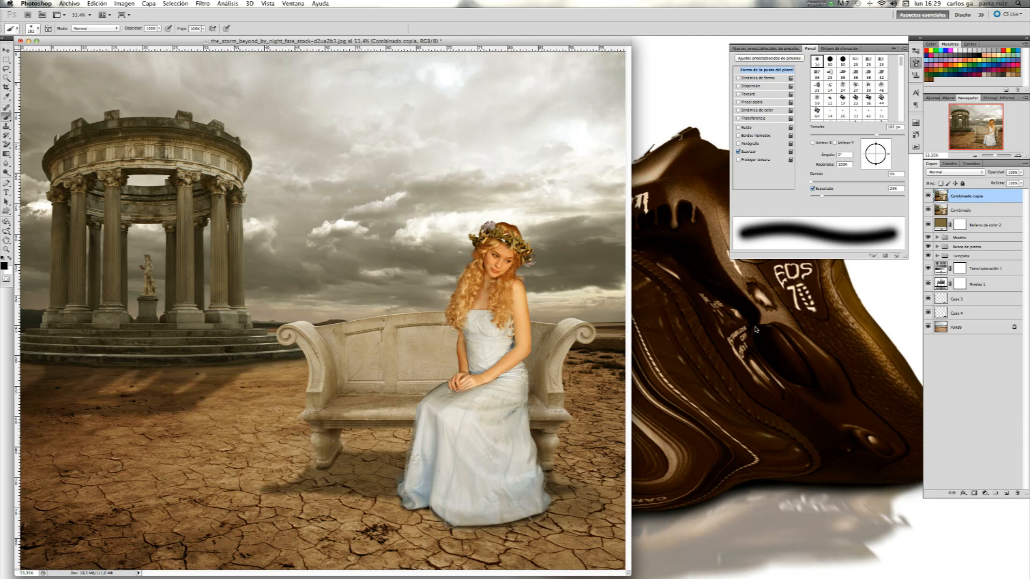
key(super+shift+2)
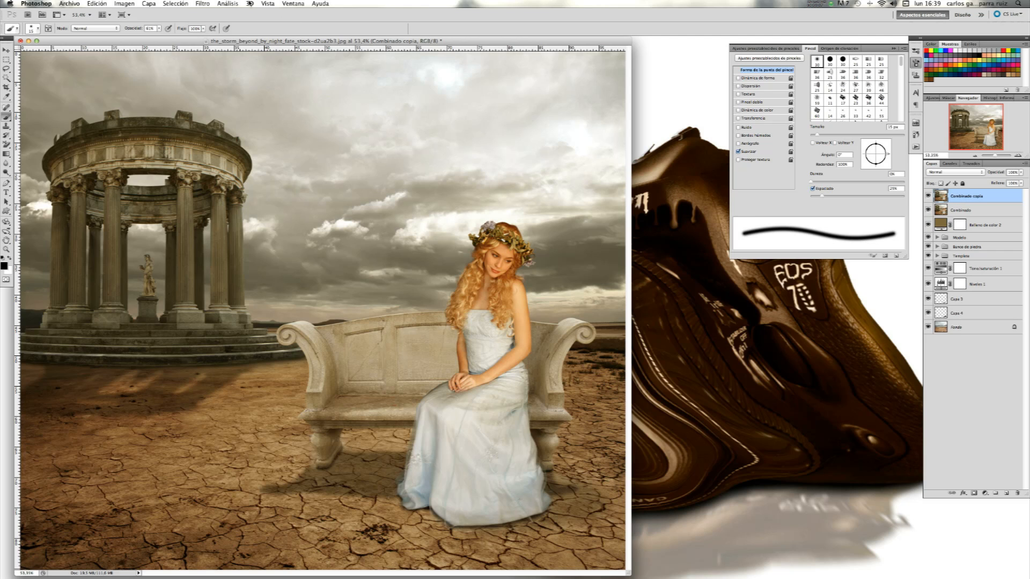
Apply a Surface Blur to the Combinado copia layer, previewing the woman's face while adjusting radius and threshold to smooth her skin.
click(200, 4)
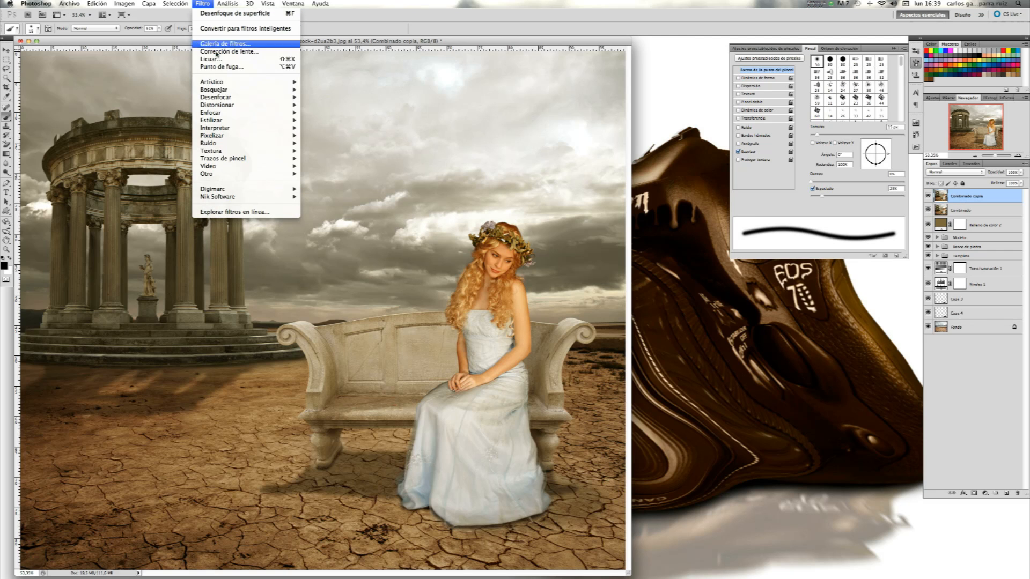
mouse_move(260, 98)
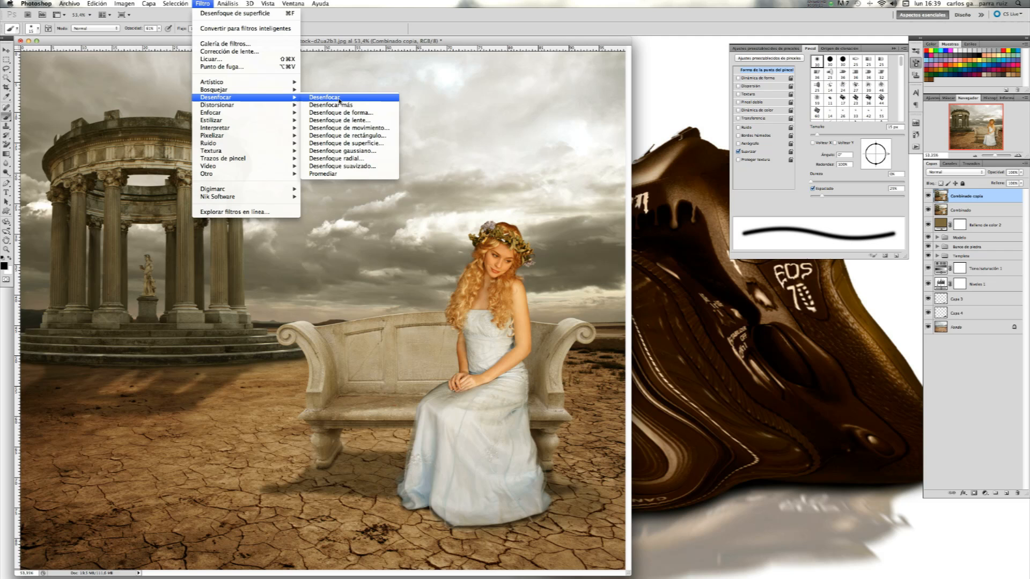
click(346, 144)
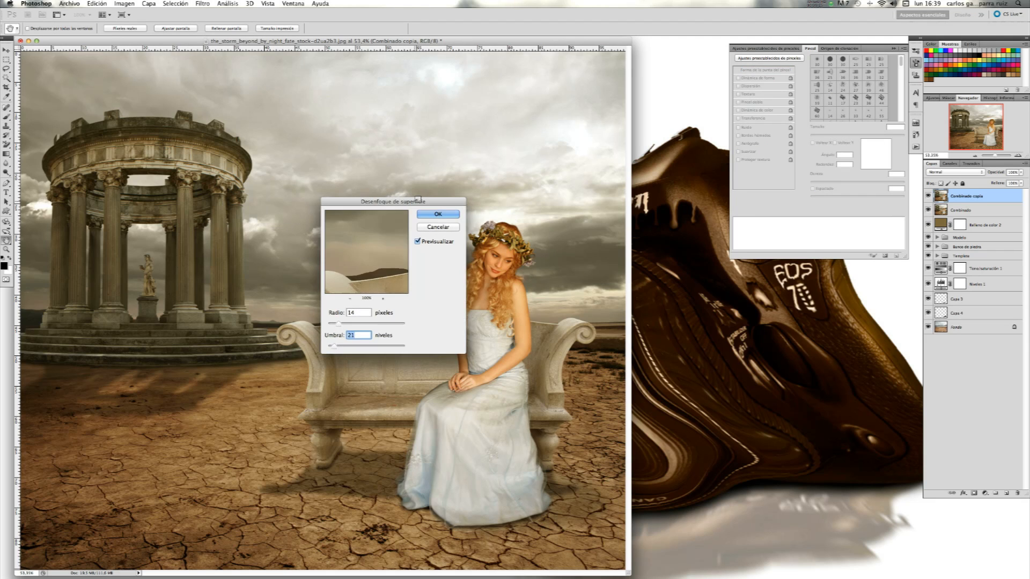
drag(413, 201, 564, 118)
drag(445, 119, 198, 264)
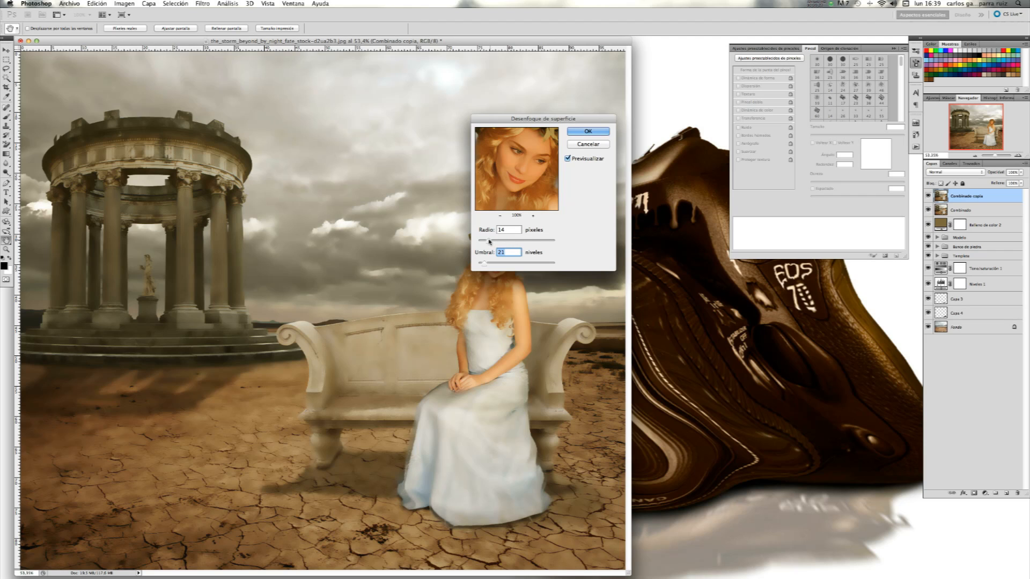
drag(488, 242, 486, 243)
drag(485, 265, 481, 265)
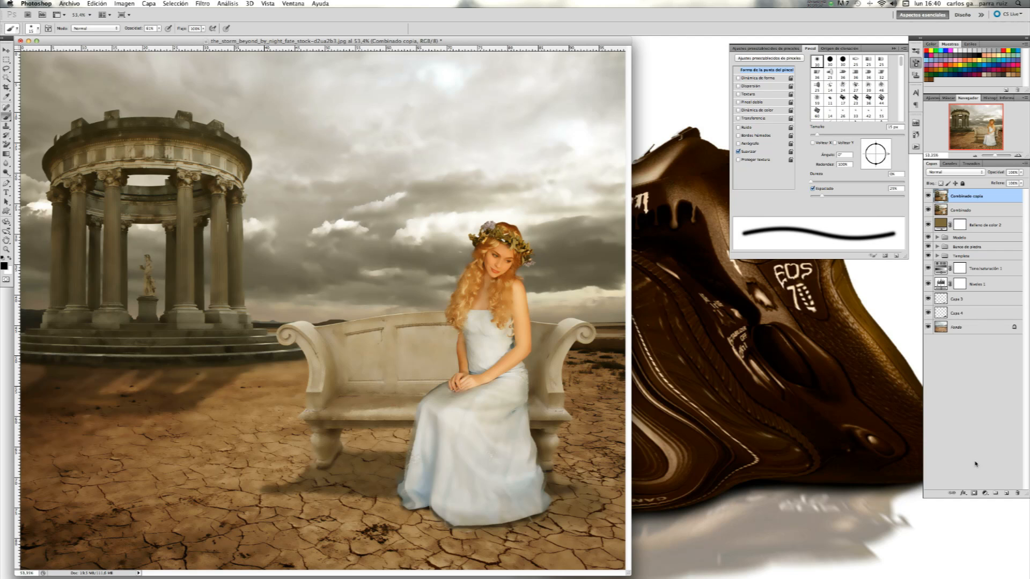
Add a black layer mask that hides the blurred copy and set the brush opacity to 100%.
alt+click(974, 493)
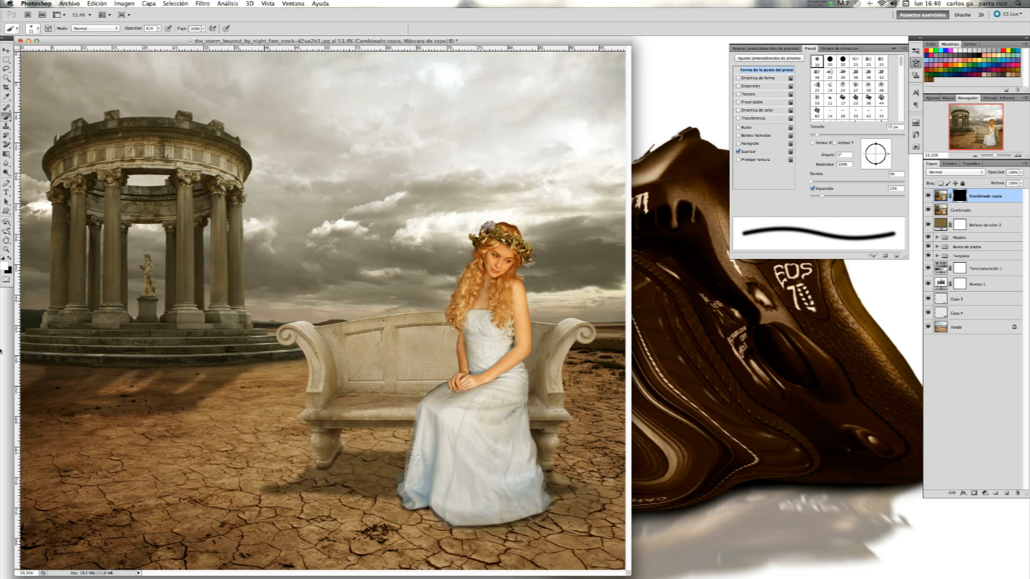
click(159, 30)
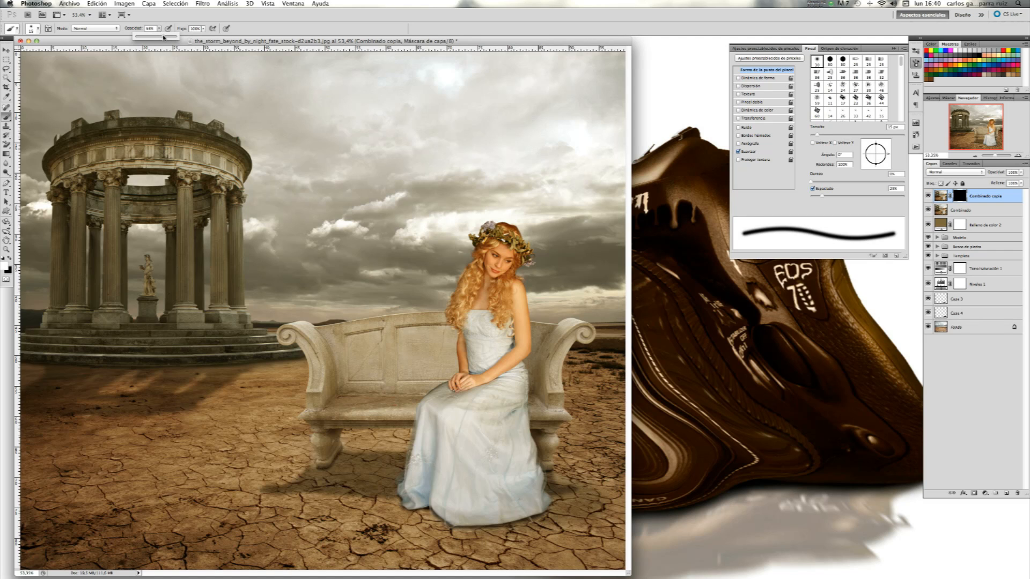
drag(173, 37, 177, 37)
Paint white on the mask over the woman's facial skin, using reduced brush opacity around the nose, to reveal the blur.
click(1018, 155)
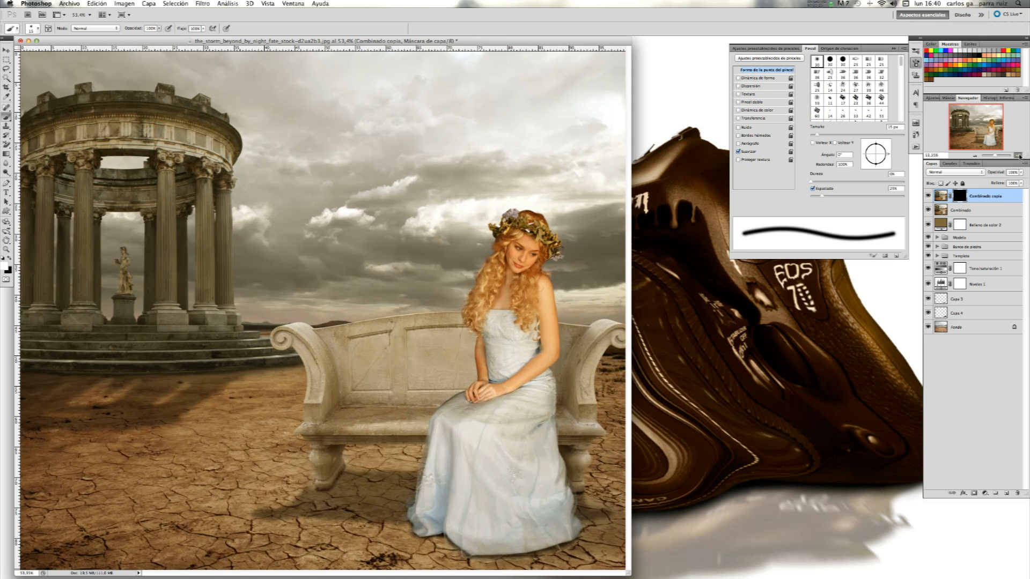
click(1019, 156)
click(1019, 156)
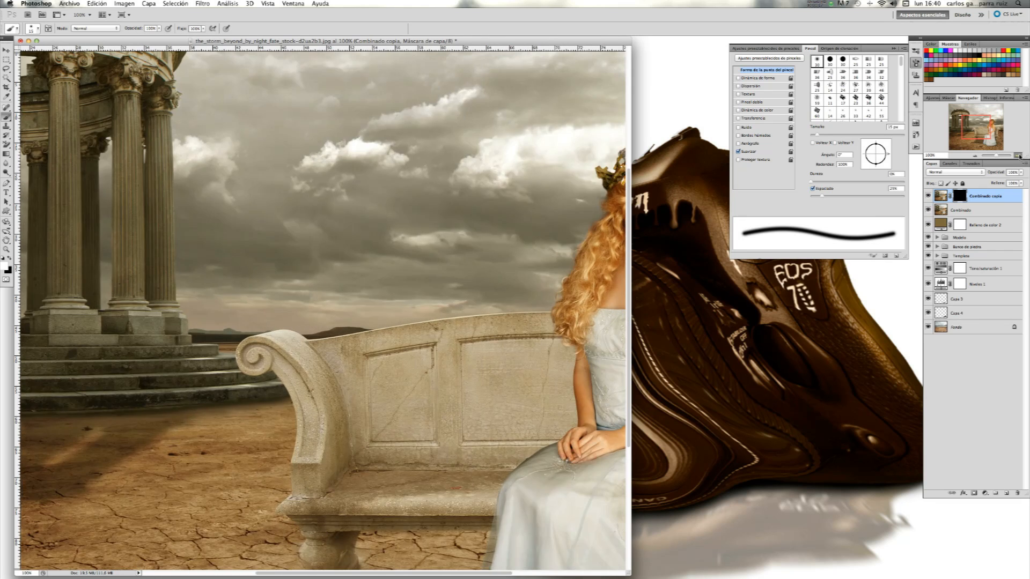
click(1018, 156)
click(1018, 156)
drag(969, 122, 992, 122)
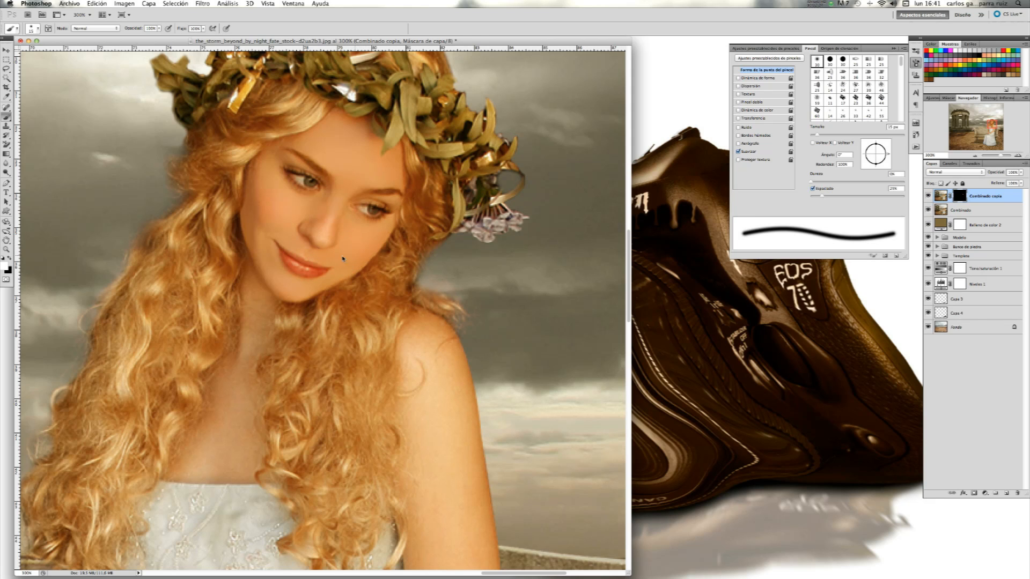
click(159, 28)
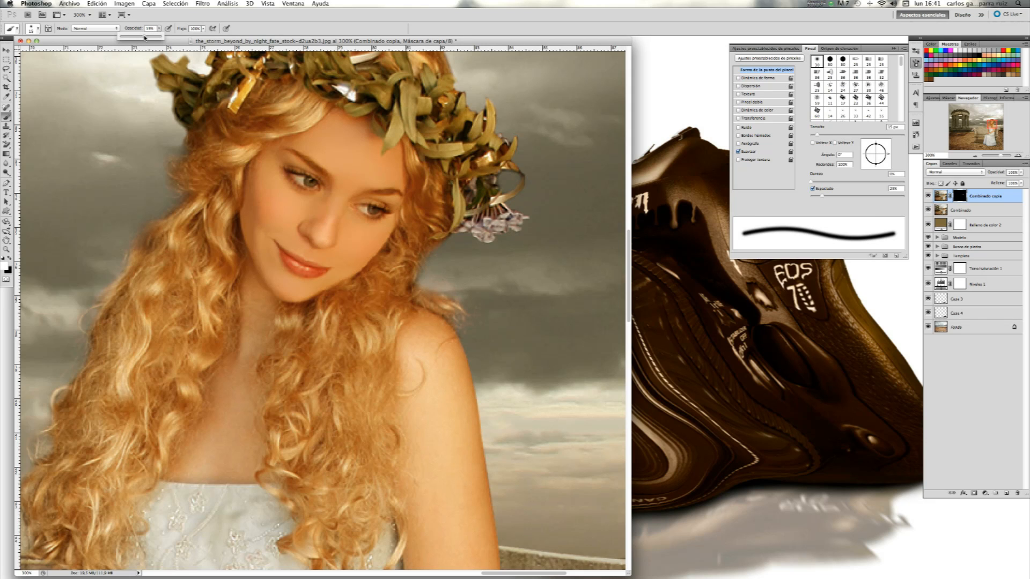
click(333, 210)
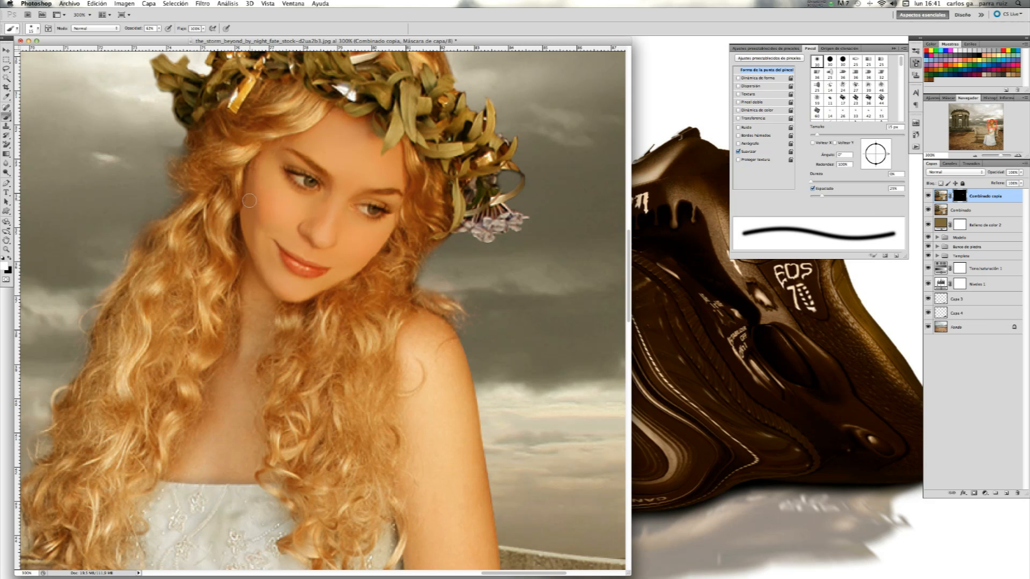
Set the brush opacity back to 100% and paint white on the mask over the woman's arms and hands.
click(159, 29)
drag(159, 37, 185, 38)
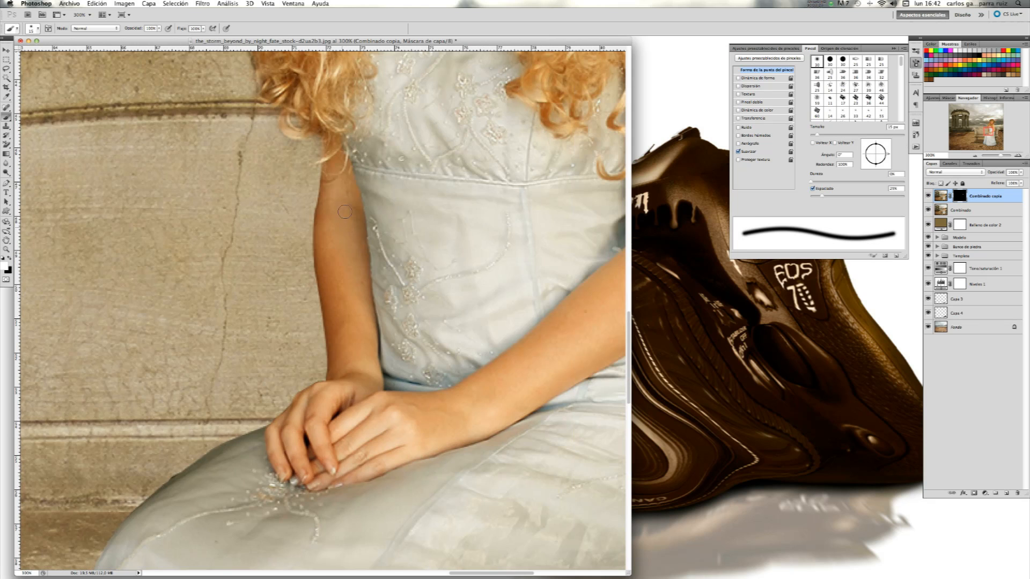
mouse_move(340, 167)
mouse_down()
mouse_move(349, 191)
mouse_move(343, 331)
mouse_up()
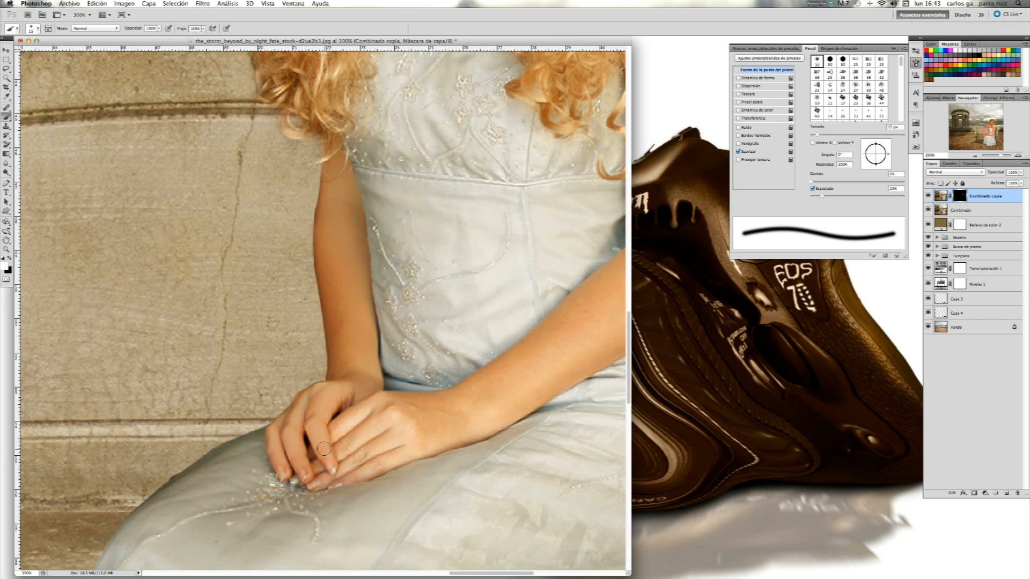
scroll(219, 355, right, 8)
scroll(220, 355, down, 3)
drag(219, 355, 230, 324)
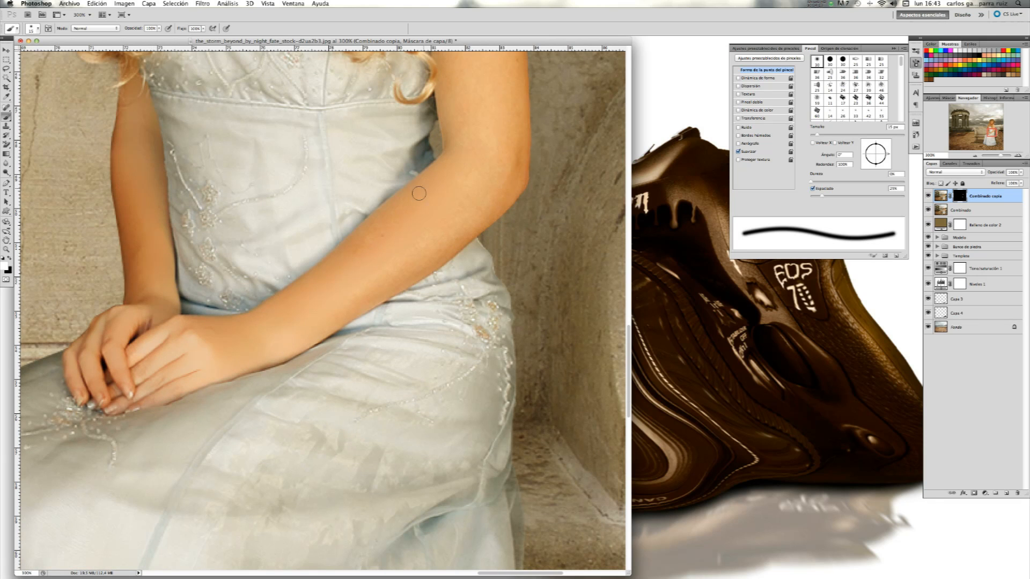
scroll(472, 152, up, 10)
scroll(472, 152, right, 3)
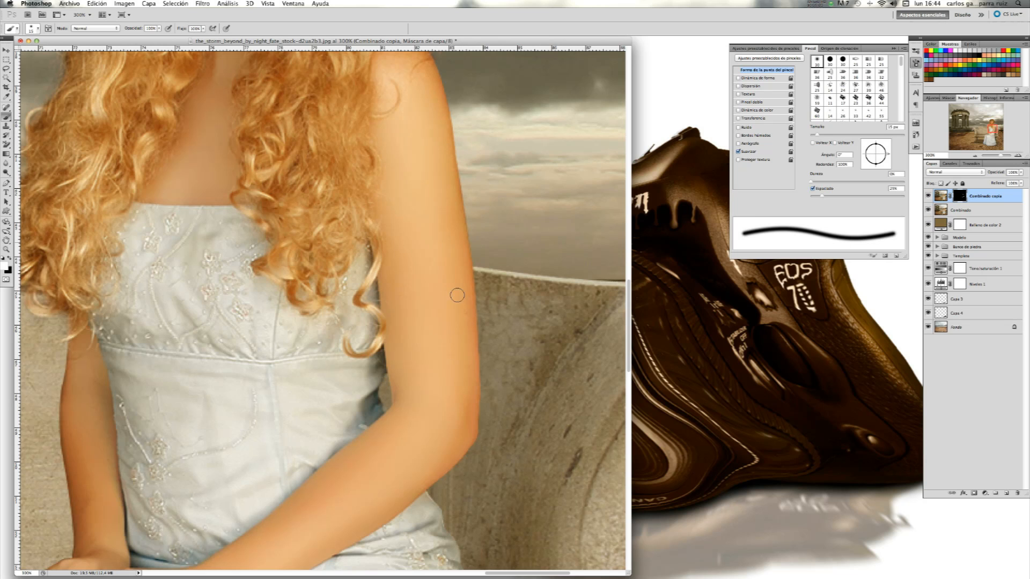
scroll(386, 200, up, 3)
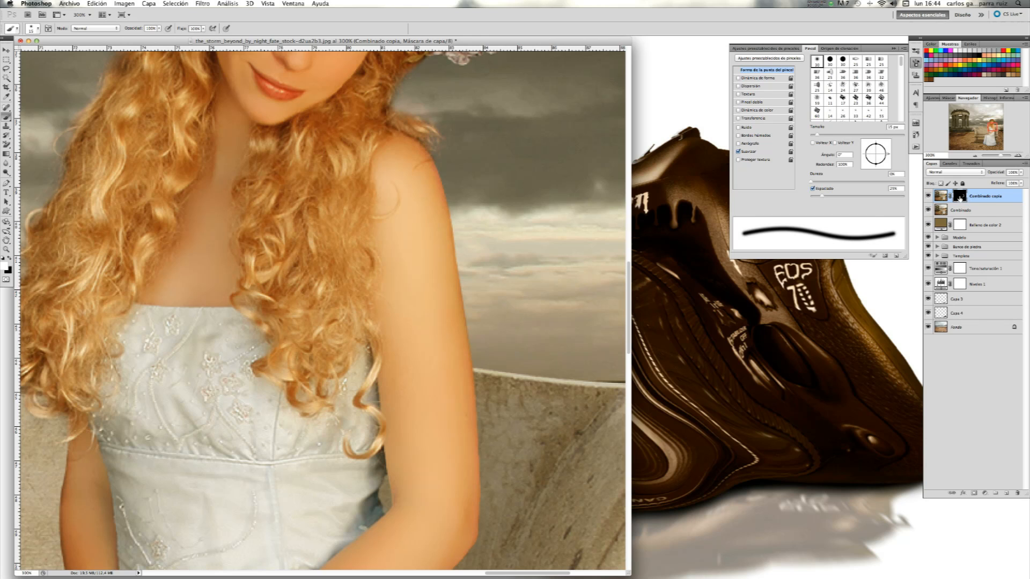
Display the mask alone, fill the gaps in the arm, neckline and forehead areas with white, and return to the full image.
alt+click(961, 197)
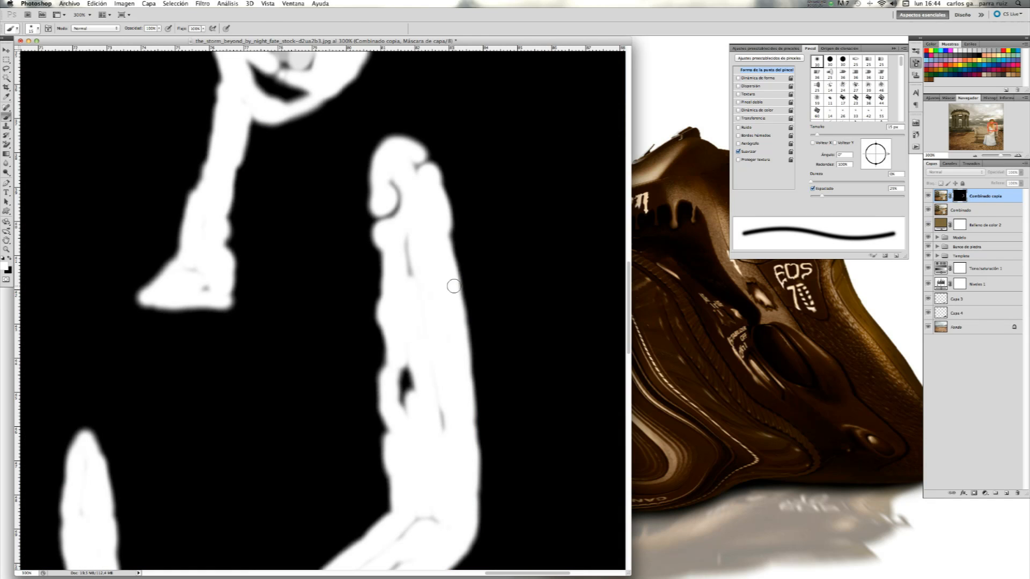
mouse_move(403, 241)
mouse_down()
mouse_move(418, 355)
mouse_move(408, 406)
mouse_move(402, 398)
mouse_move(410, 428)
mouse_move(436, 400)
mouse_move(438, 411)
mouse_move(432, 393)
mouse_move(419, 408)
mouse_move(415, 452)
mouse_move(396, 415)
mouse_move(393, 438)
mouse_move(401, 408)
mouse_move(418, 522)
mouse_up()
drag(188, 274, 200, 287)
drag(992, 124, 990, 122)
drag(436, 149, 422, 121)
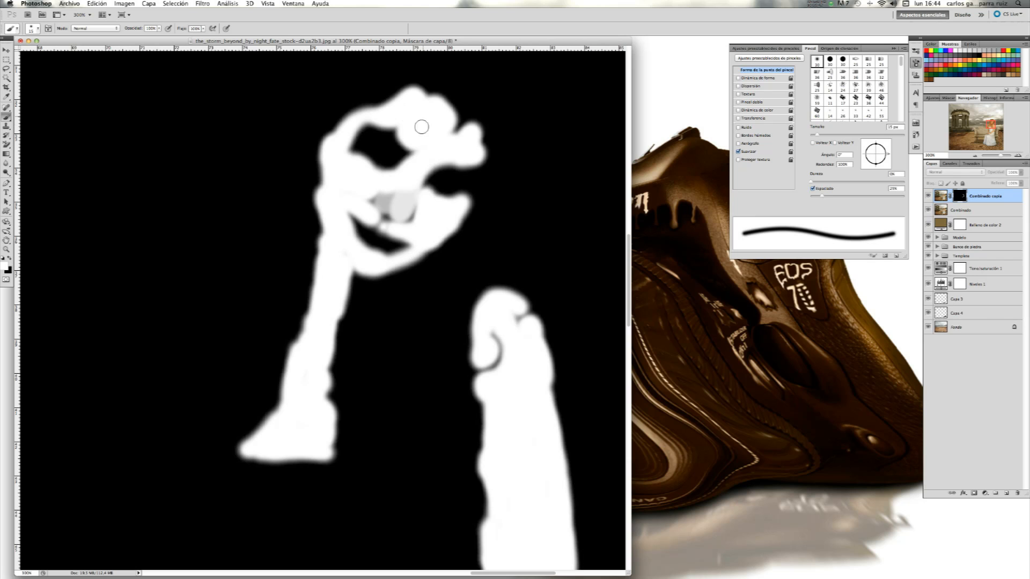
drag(998, 131, 995, 135)
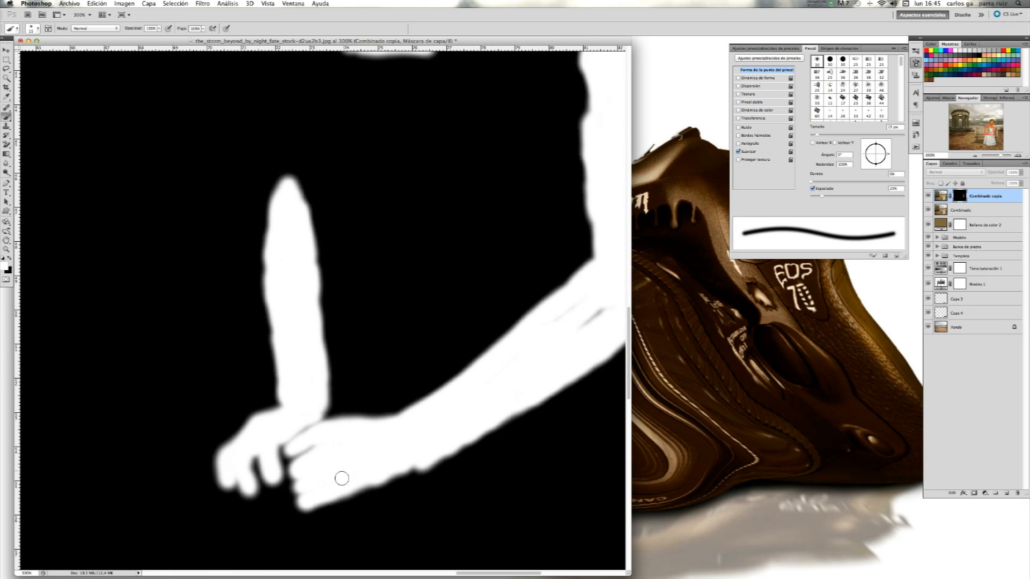
mouse_move(610, 295)
mouse_down()
mouse_move(574, 332)
mouse_move(562, 330)
mouse_move(570, 307)
mouse_move(571, 343)
mouse_up()
key(super+minus)
key(super+0)
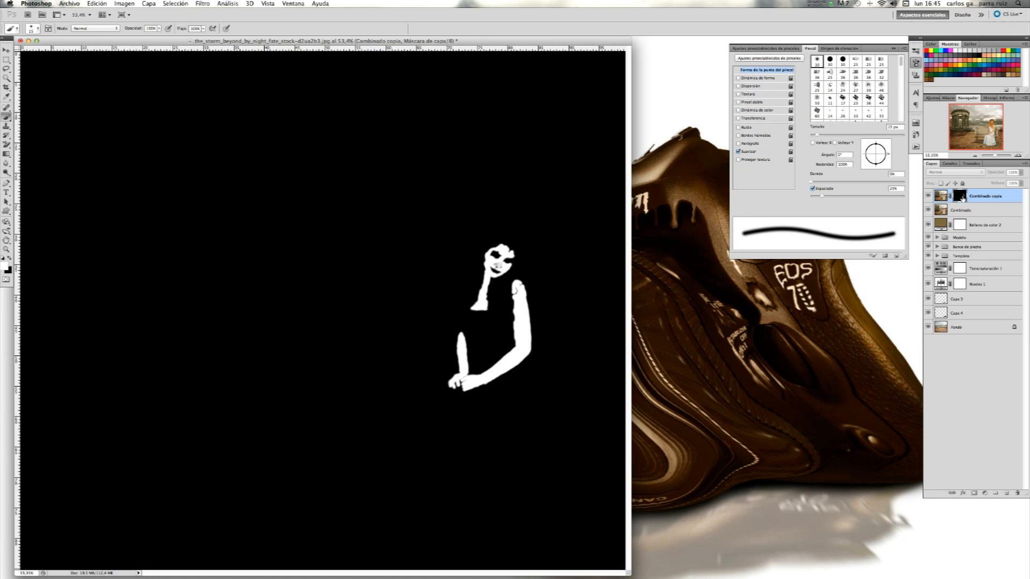
alt+click(963, 199)
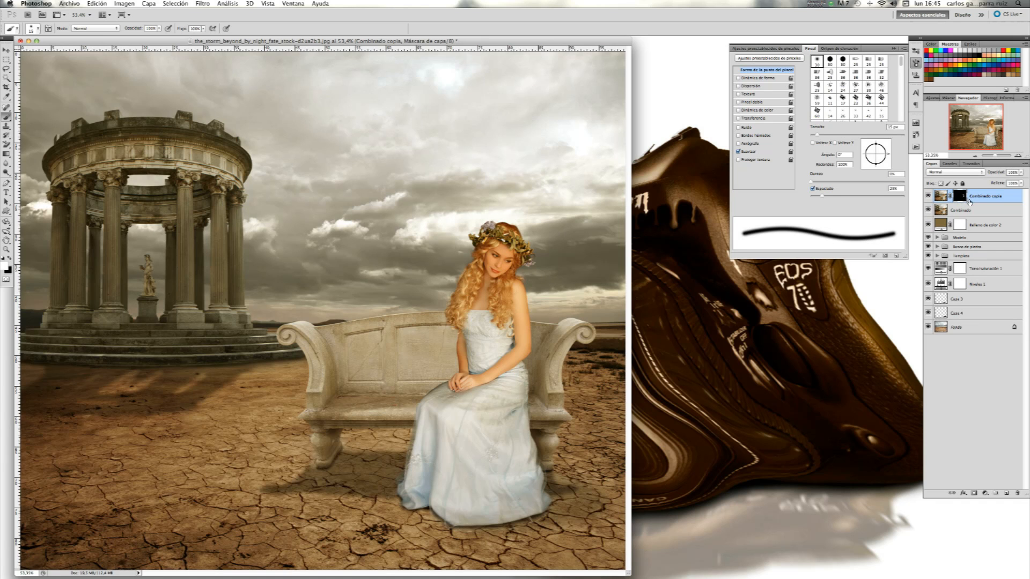
Compare the woman's skin with the blurred copy hidden and shown, in the full image and closer up.
click(928, 198)
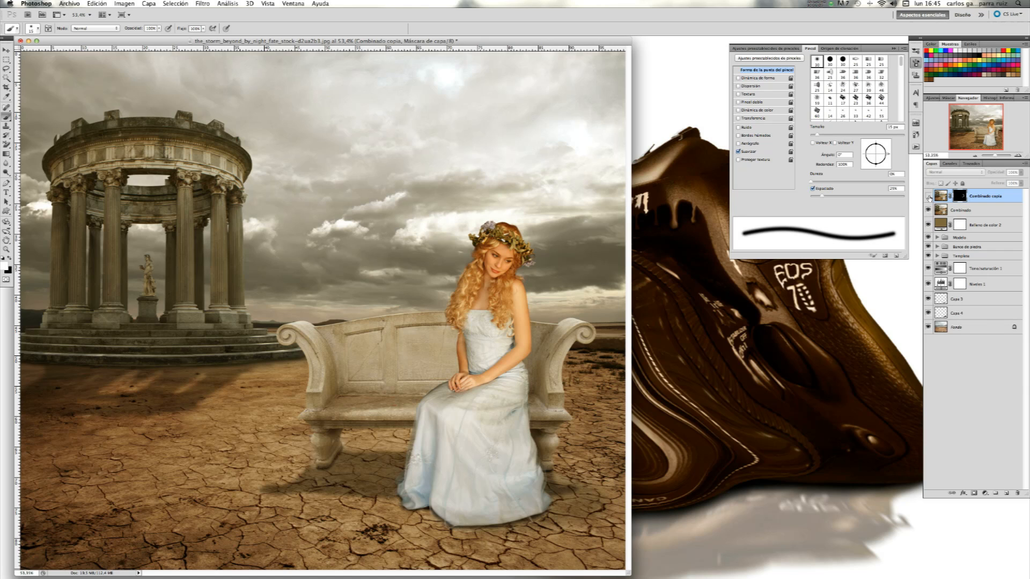
click(928, 198)
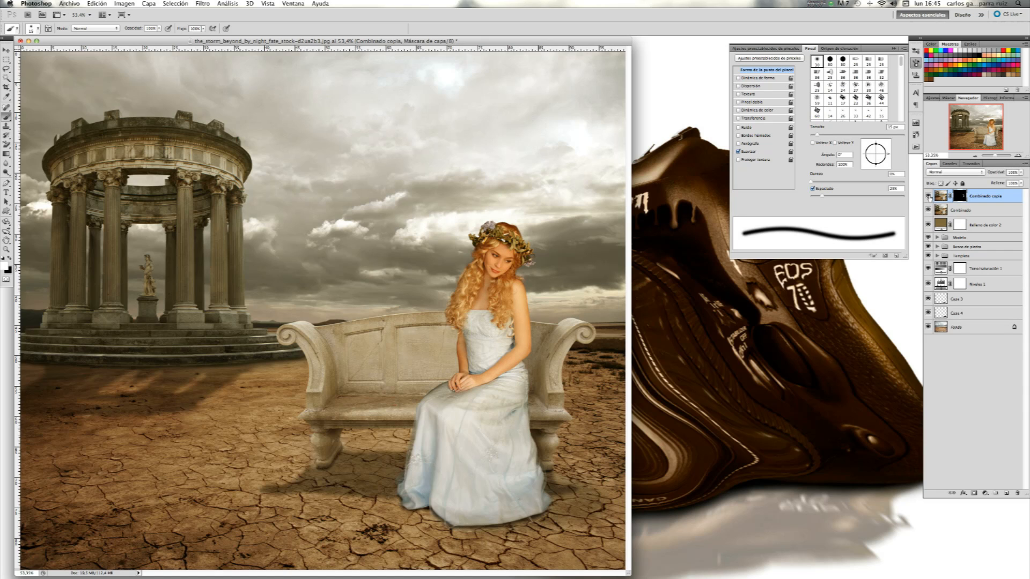
click(1019, 157)
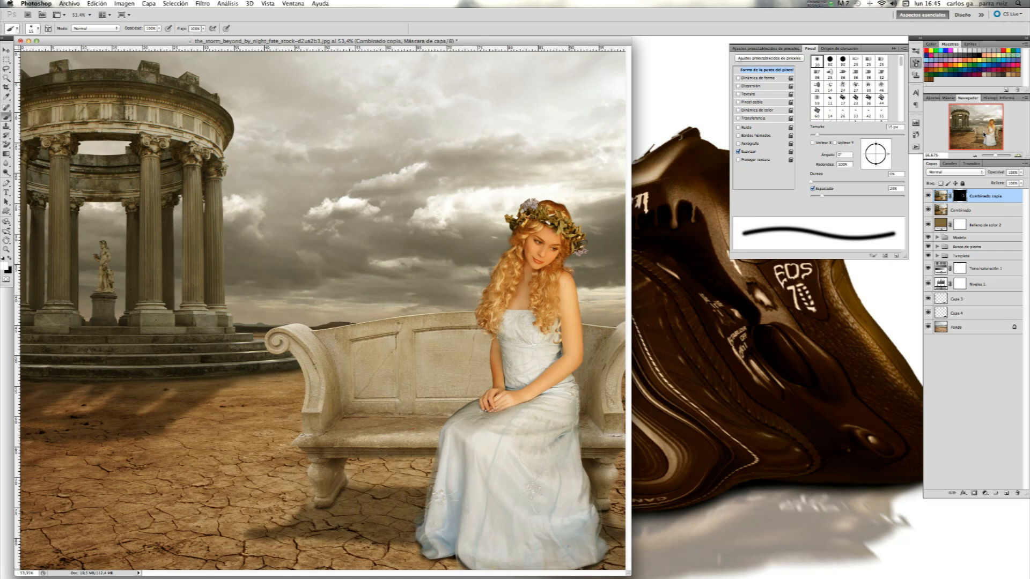
drag(985, 134, 989, 139)
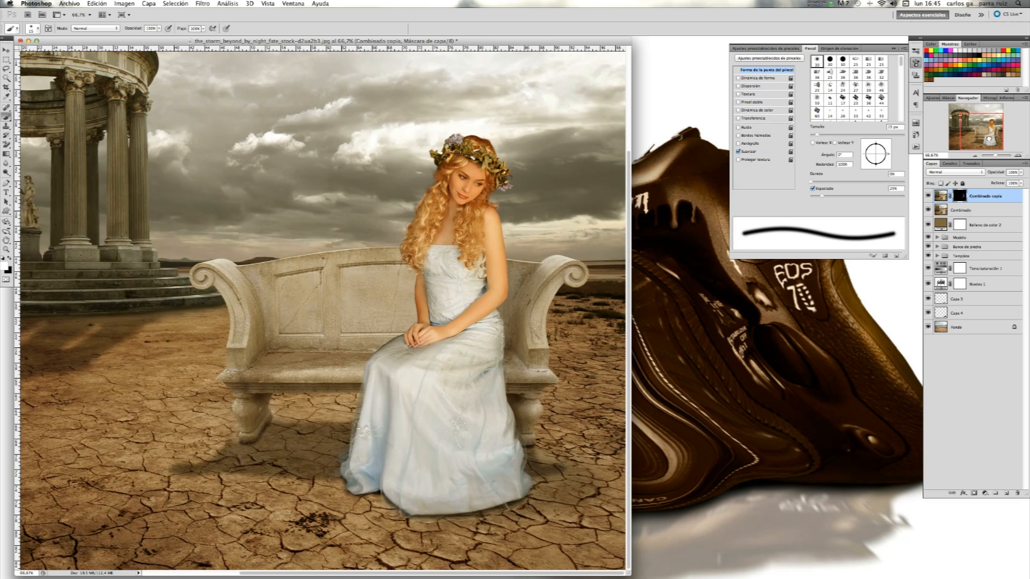
click(927, 197)
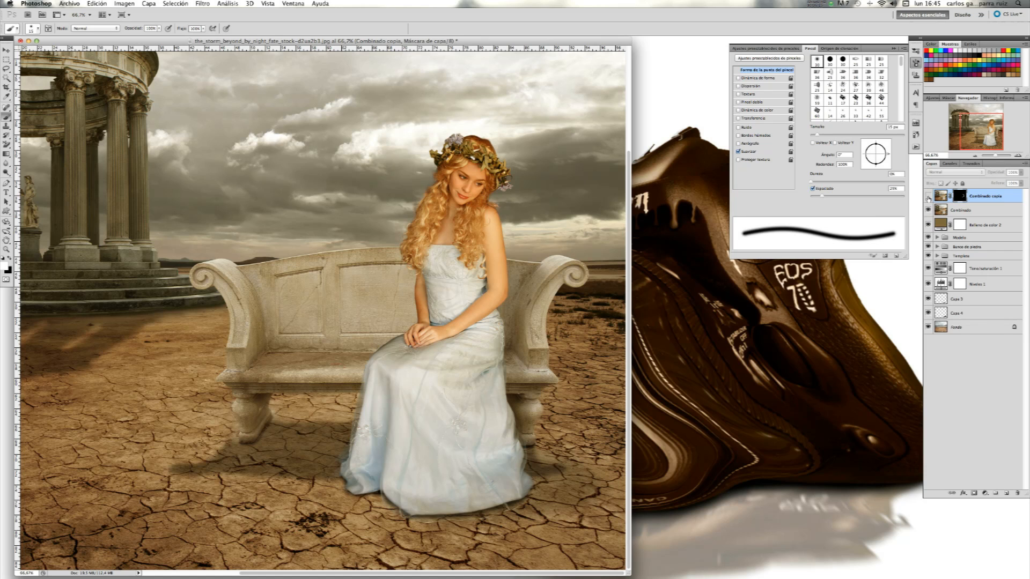
click(928, 197)
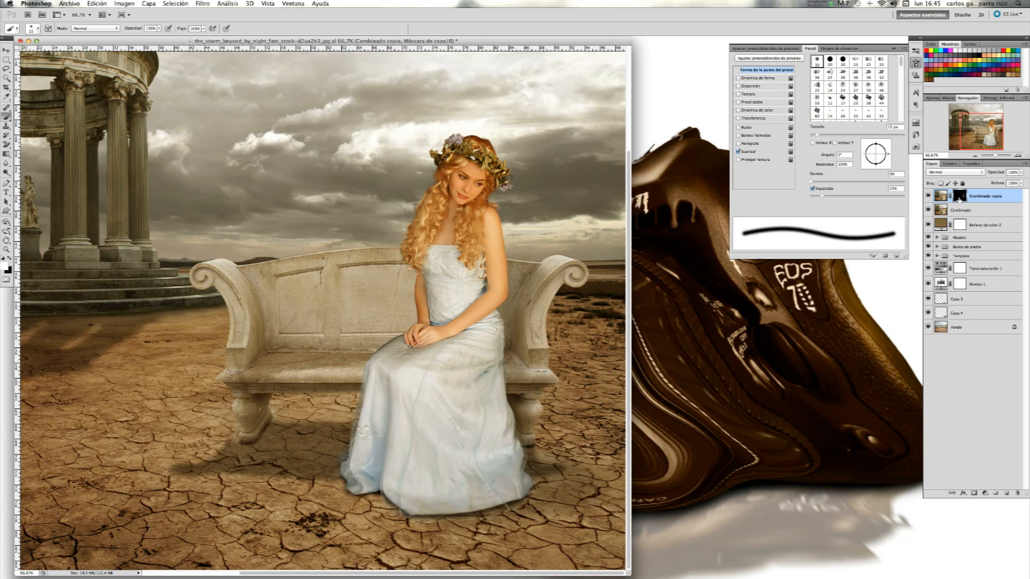
Feather the blurred copy's layer mask by 25 px and compare the image with the layer hidden and shown.
click(949, 99)
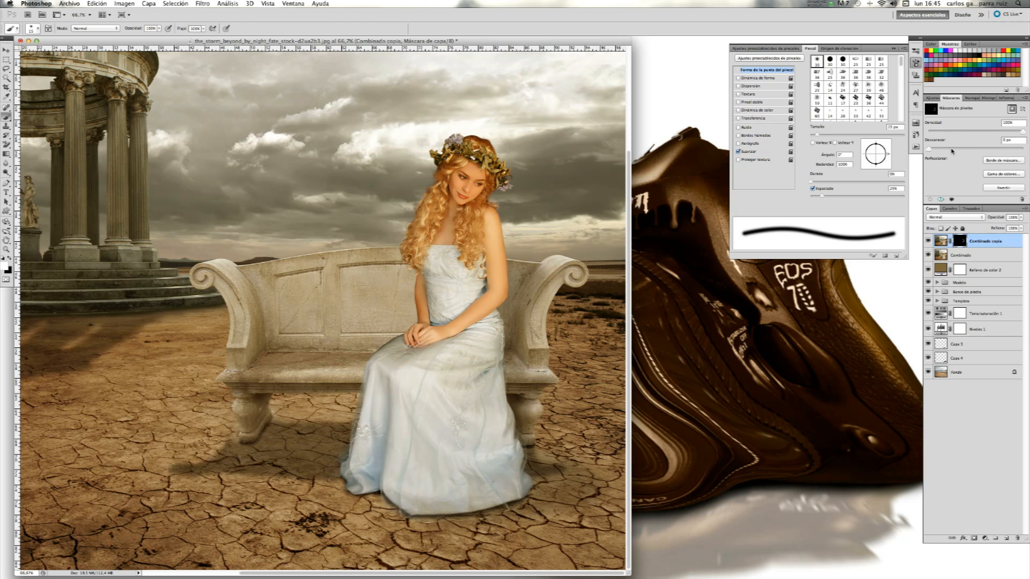
drag(952, 152, 974, 152)
click(929, 241)
click(929, 242)
Lower the blurred copy's opacity to about 70%, fine-tune it, and compare the skin with the layer hidden and shown.
click(1021, 218)
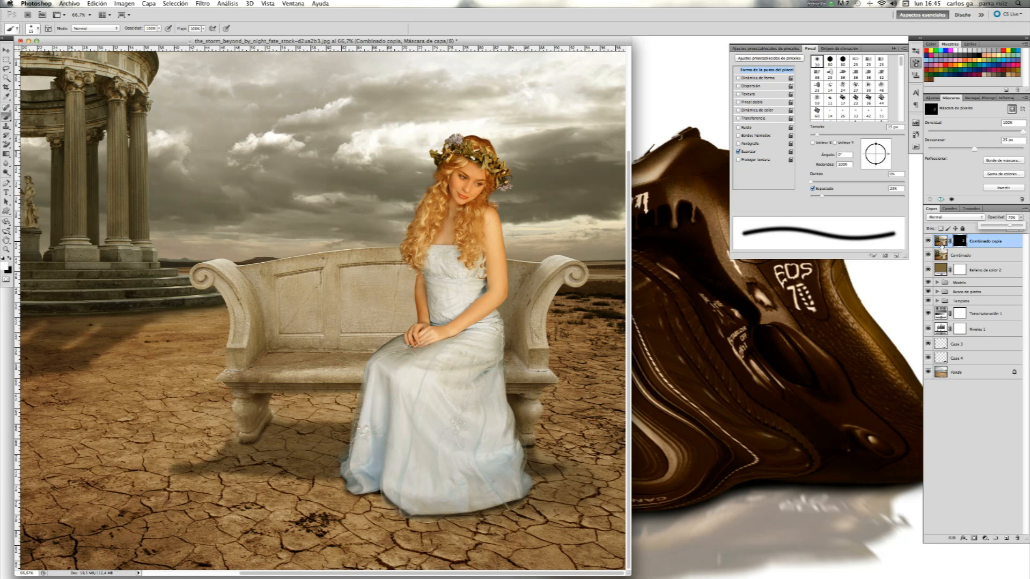
click(929, 242)
click(929, 242)
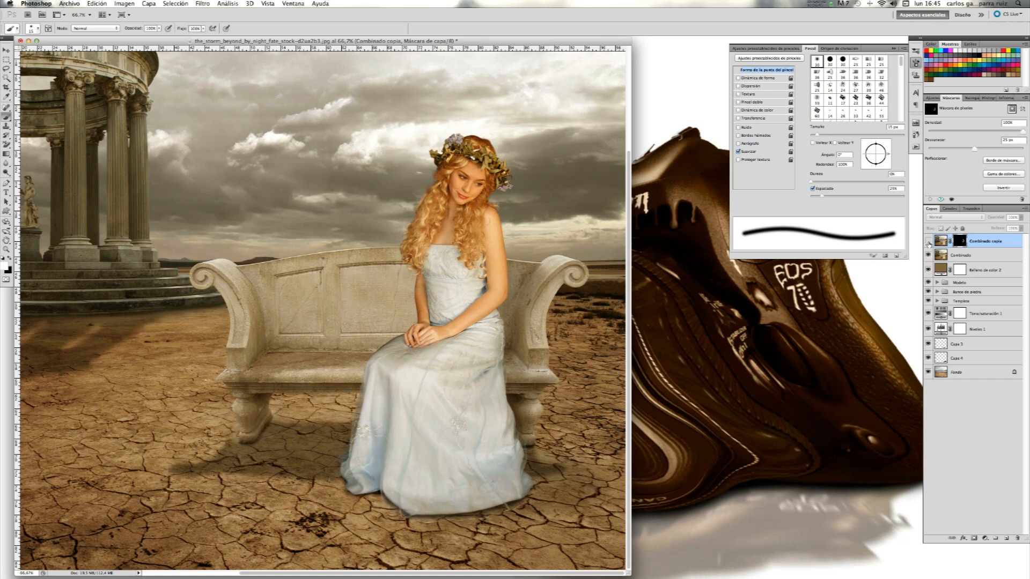
click(928, 243)
click(929, 242)
click(929, 243)
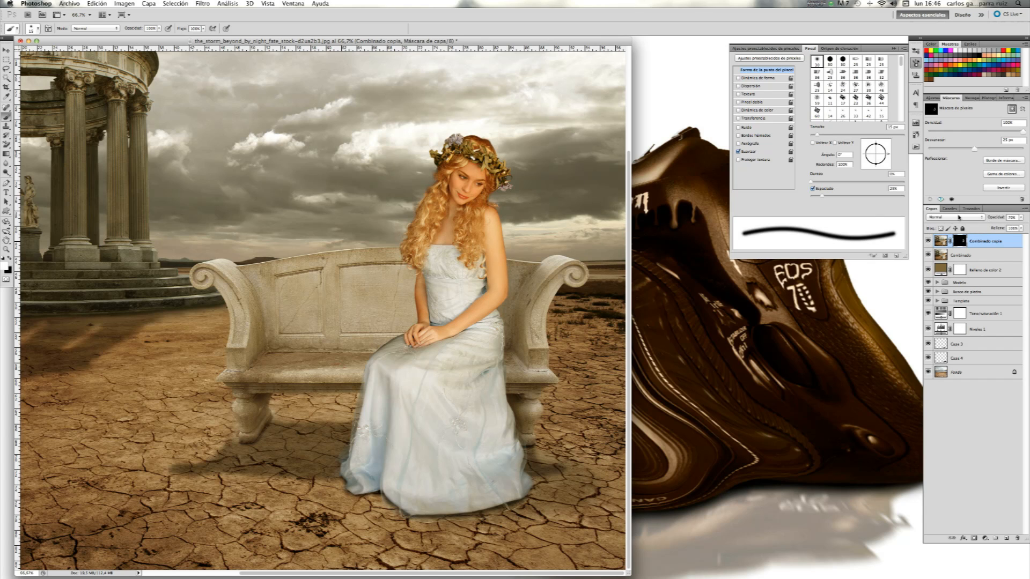
click(1023, 218)
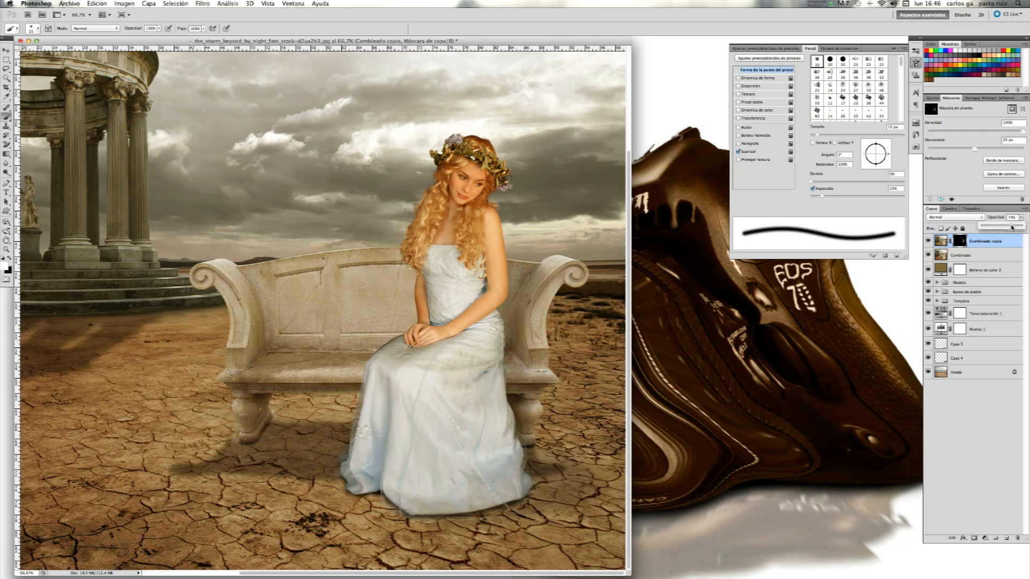
click(928, 242)
click(929, 242)
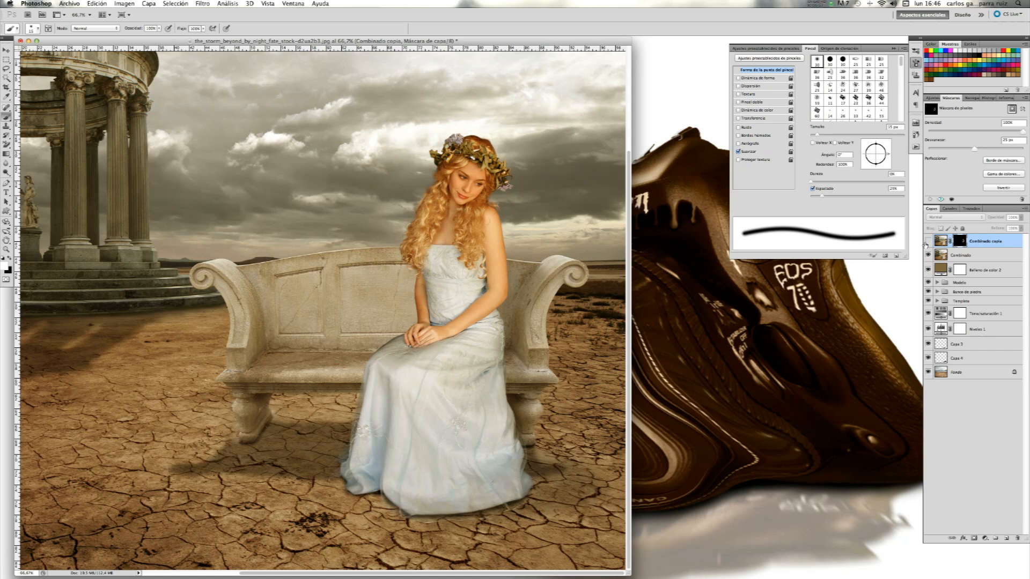
click(928, 243)
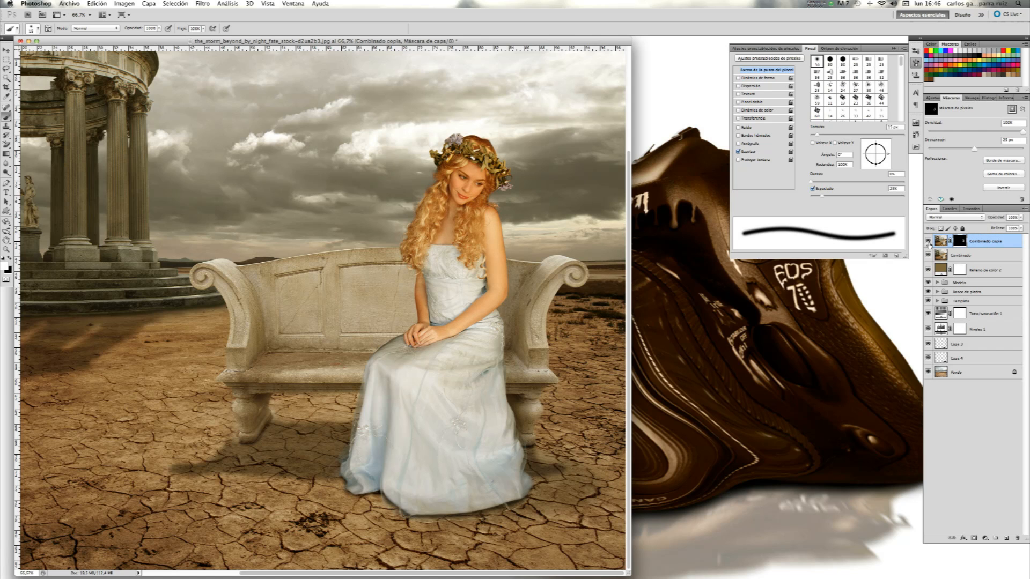
Lower the blurred copy's opacity to about 89% and compare the woman's skin with the layer hidden and shown.
click(1023, 218)
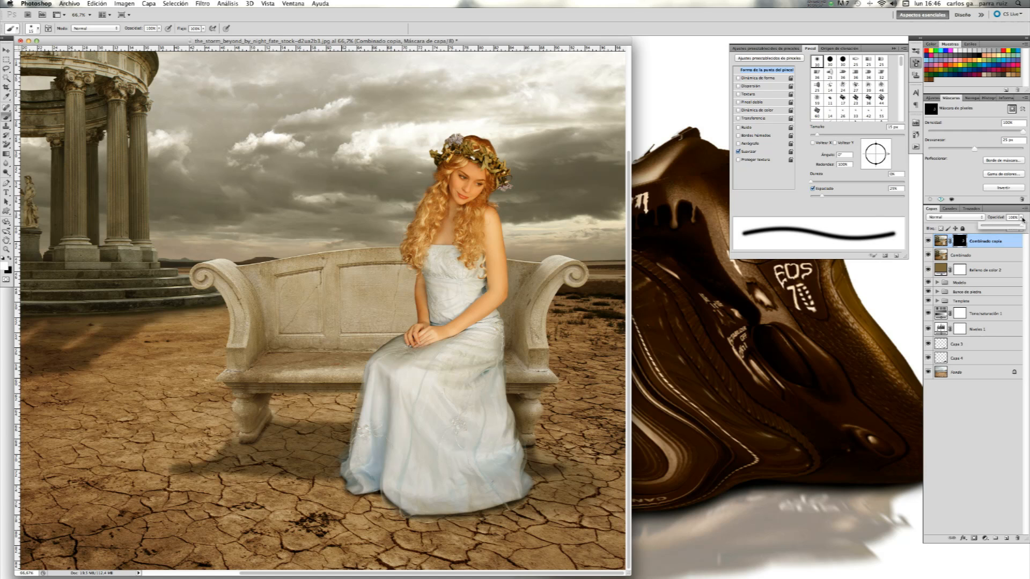
drag(1016, 228, 1015, 228)
click(929, 243)
click(929, 244)
click(929, 243)
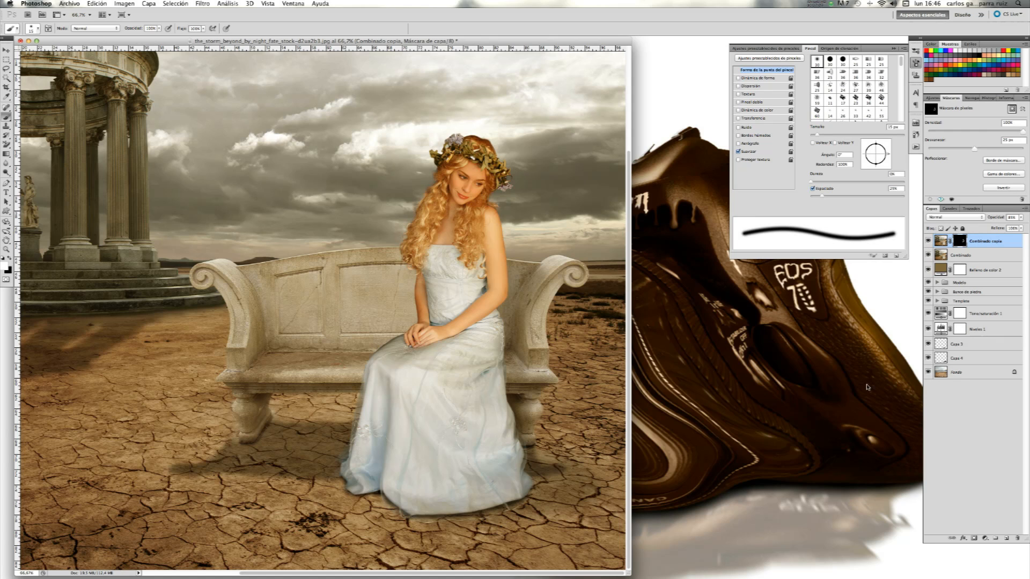
Add a new layer above the blurred copy, fill it with 50% gray and set its blend mode to soft light (Luz suave).
click(1007, 539)
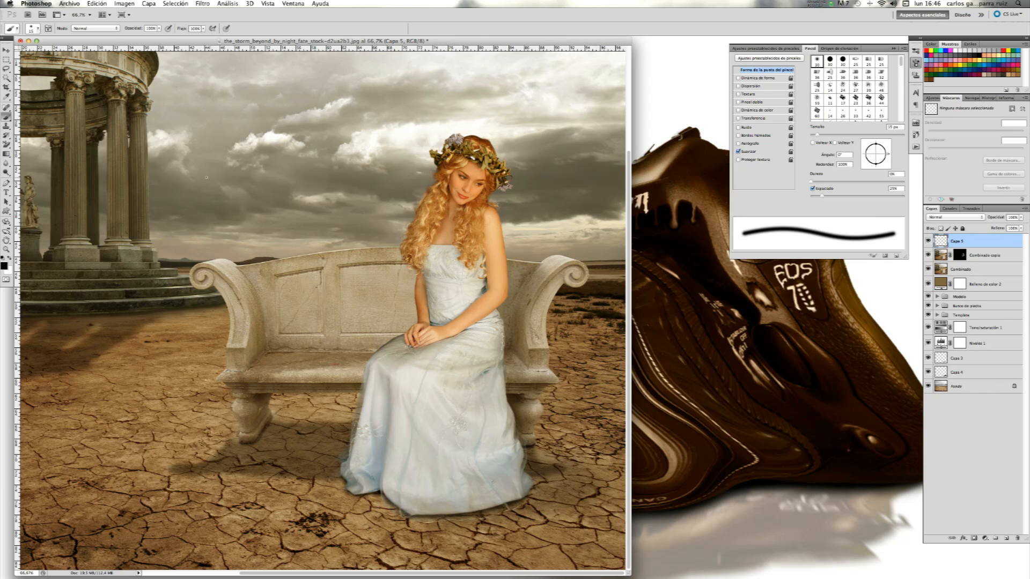
click(95, 4)
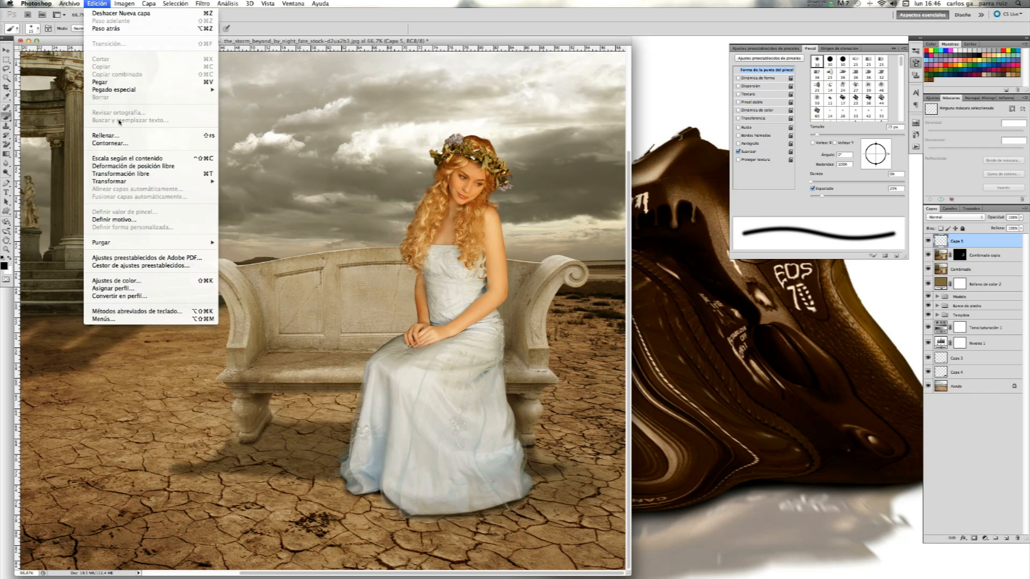
click(126, 136)
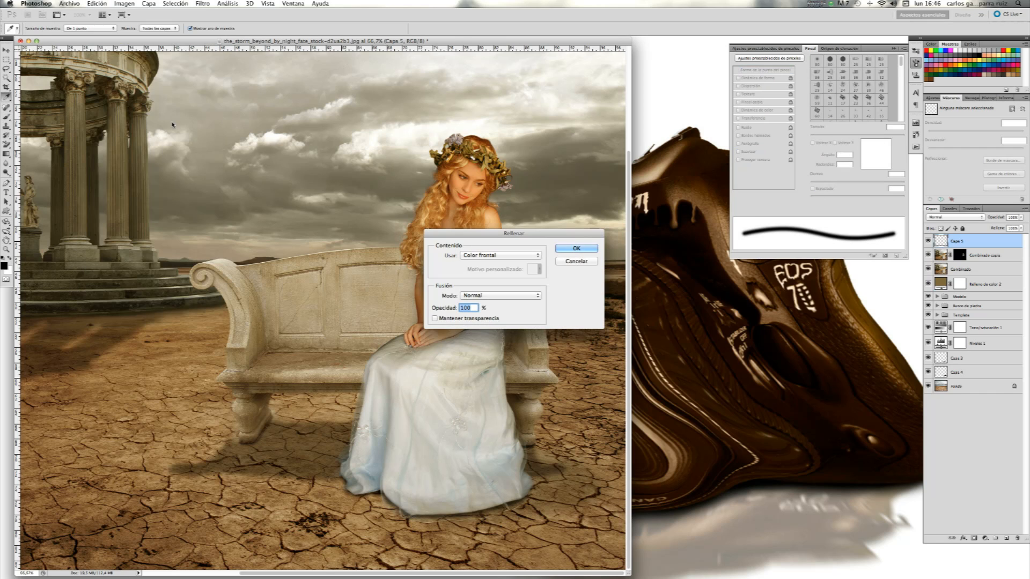
click(530, 256)
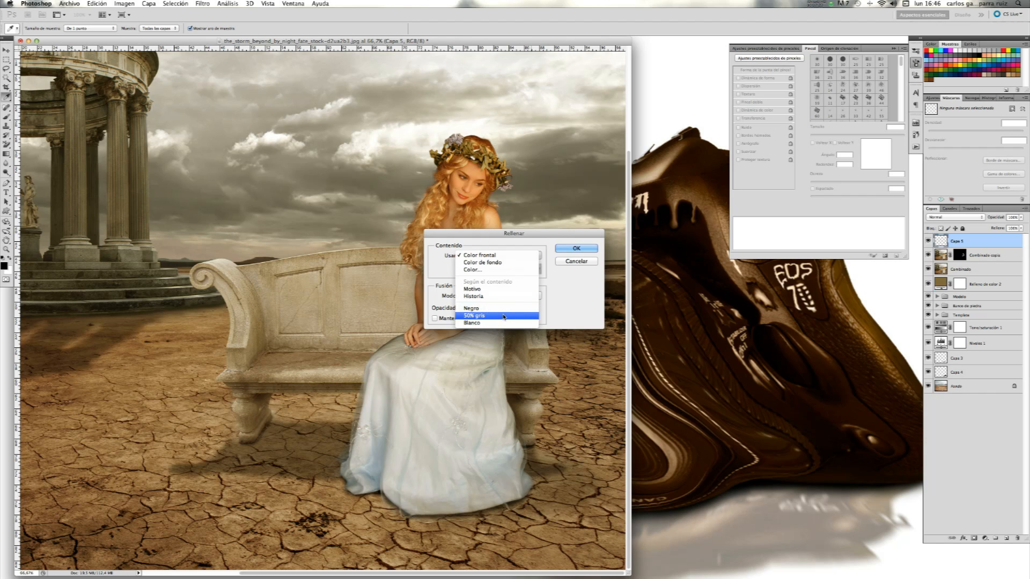
click(503, 316)
click(575, 248)
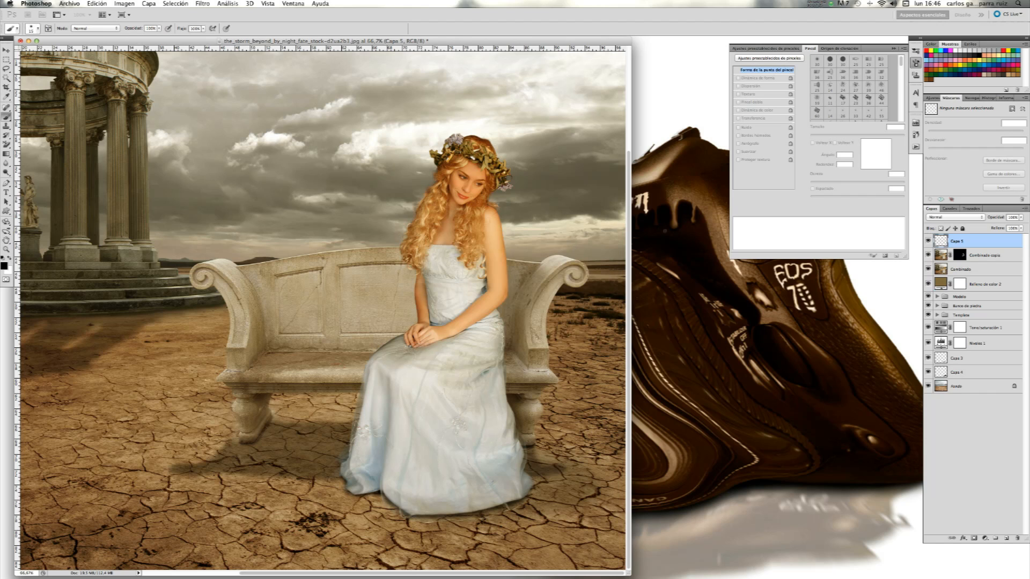
click(960, 217)
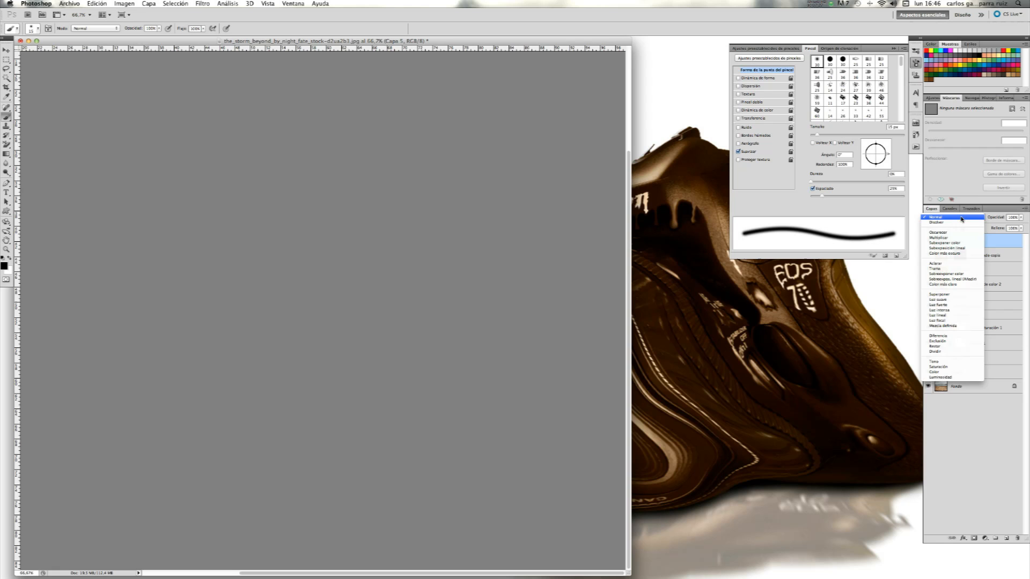
click(953, 300)
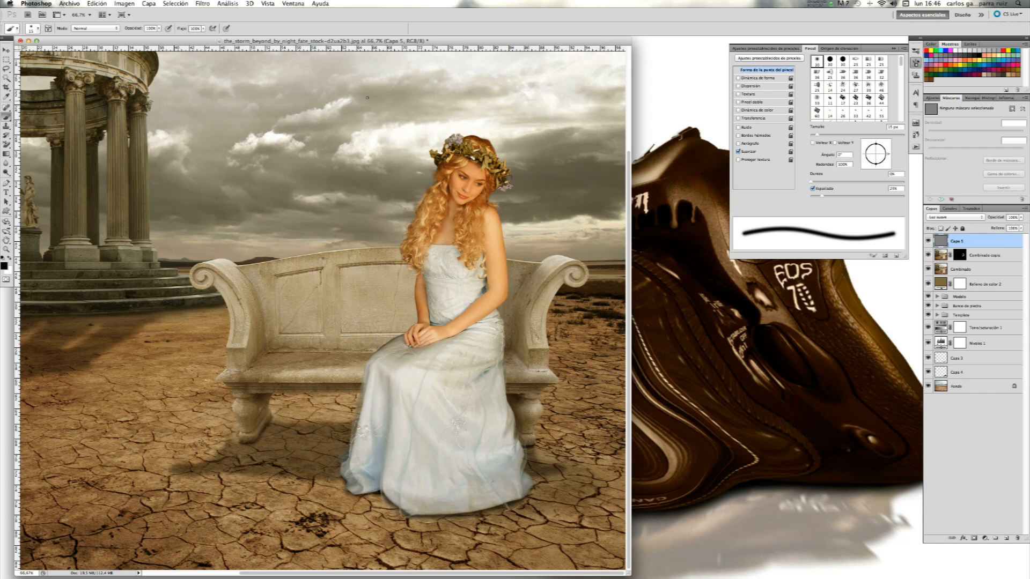
Set up the Dodge tool with 12% exposure and a 10 px brush for close work on the woman's face.
click(969, 98)
click(1019, 156)
click(1019, 156)
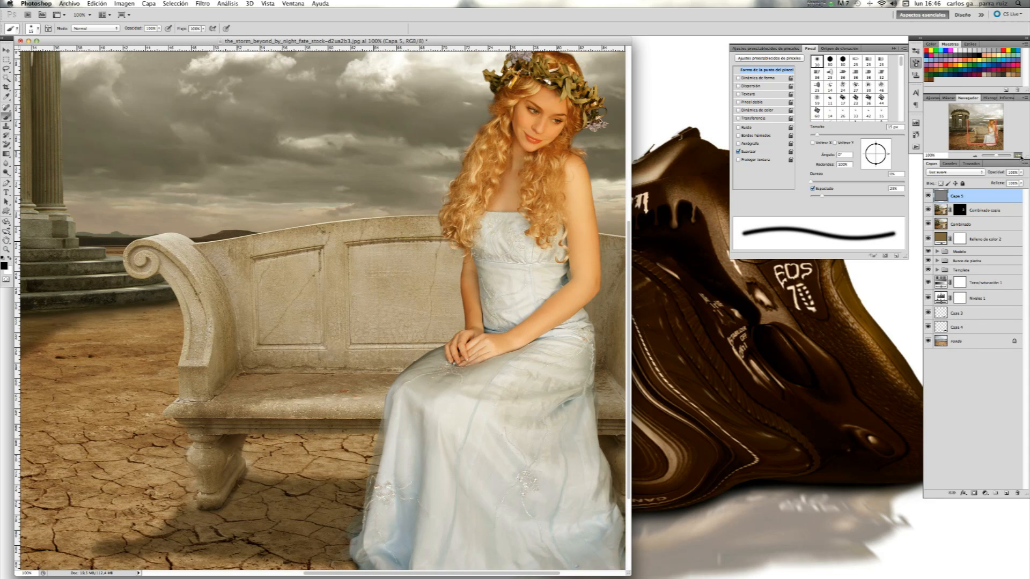
drag(986, 130, 996, 122)
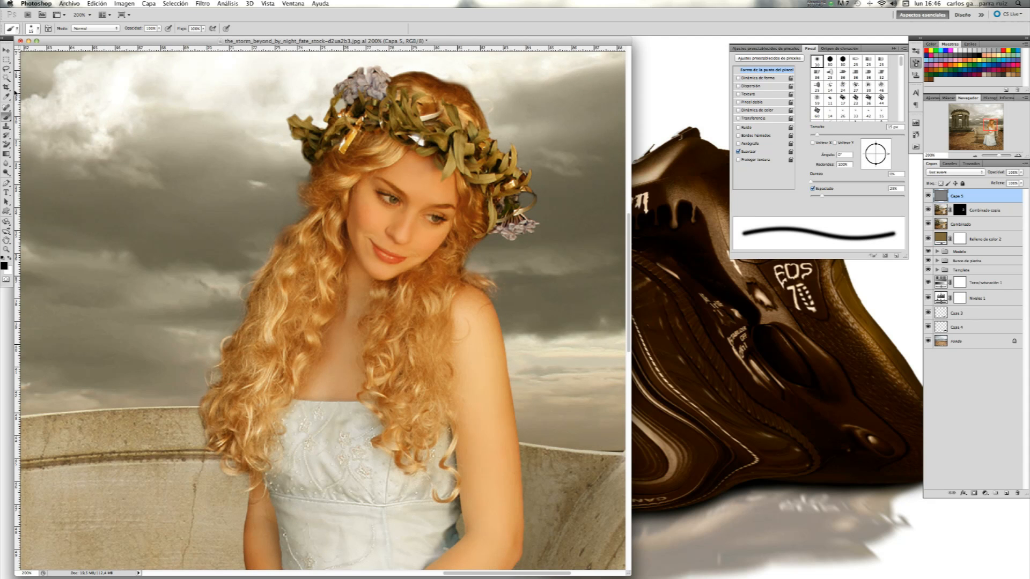
click(7, 172)
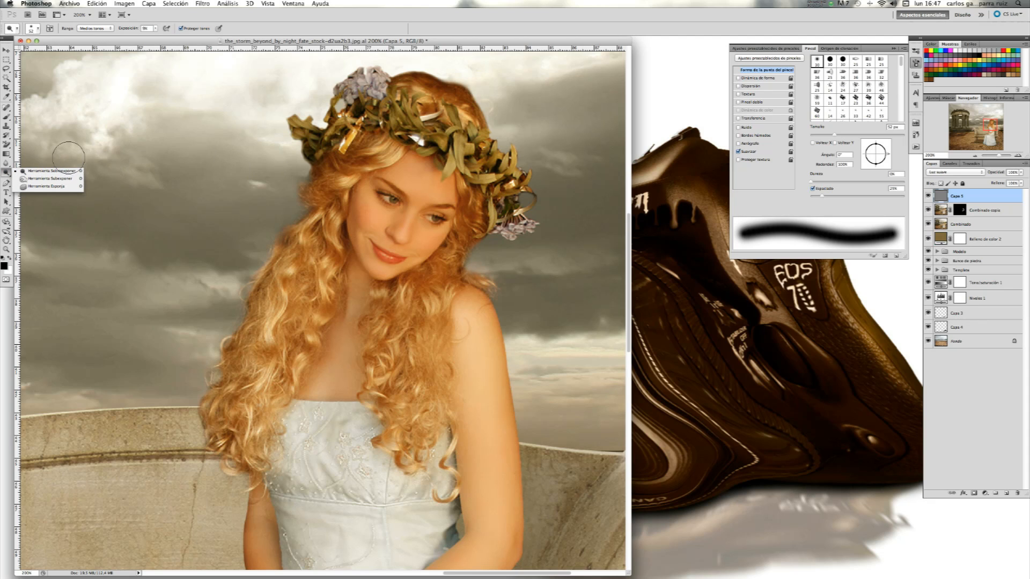
click(59, 171)
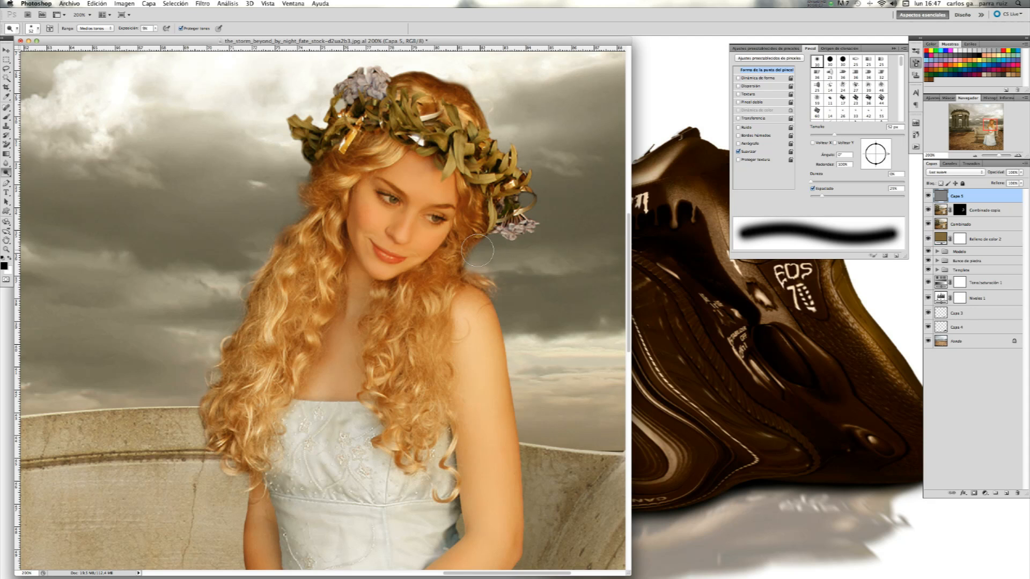
click(154, 29)
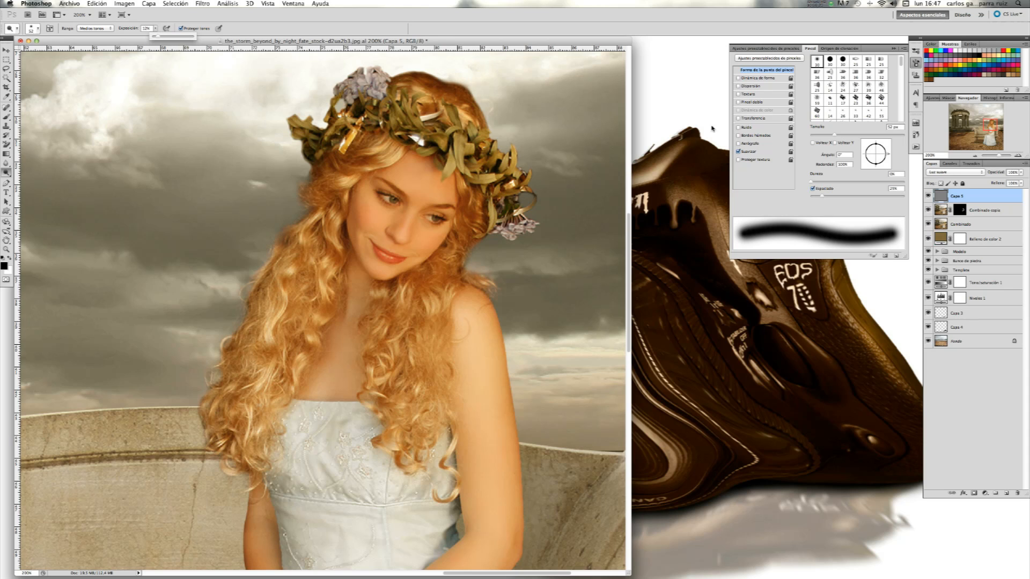
click(821, 136)
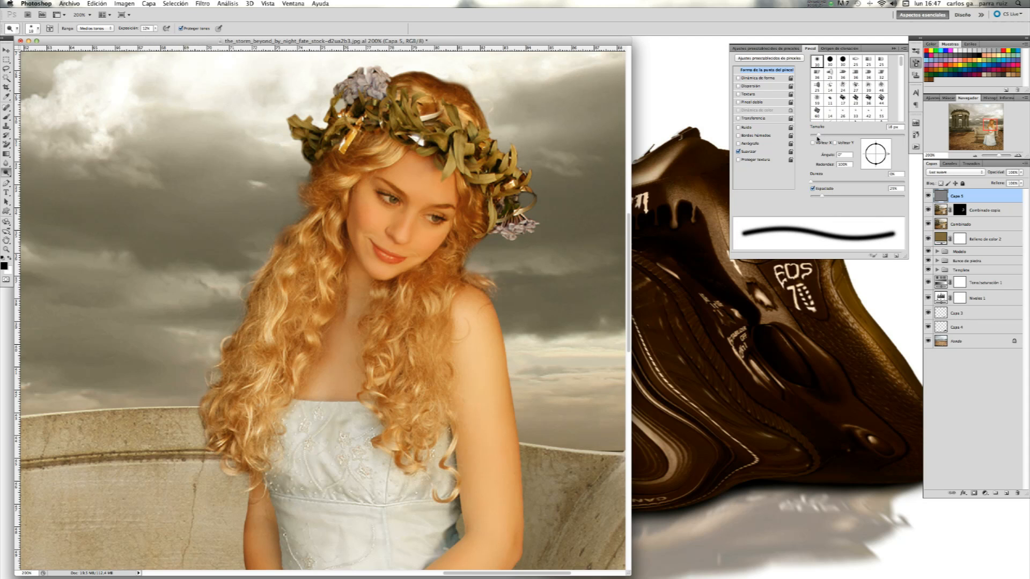
drag(817, 133, 809, 141)
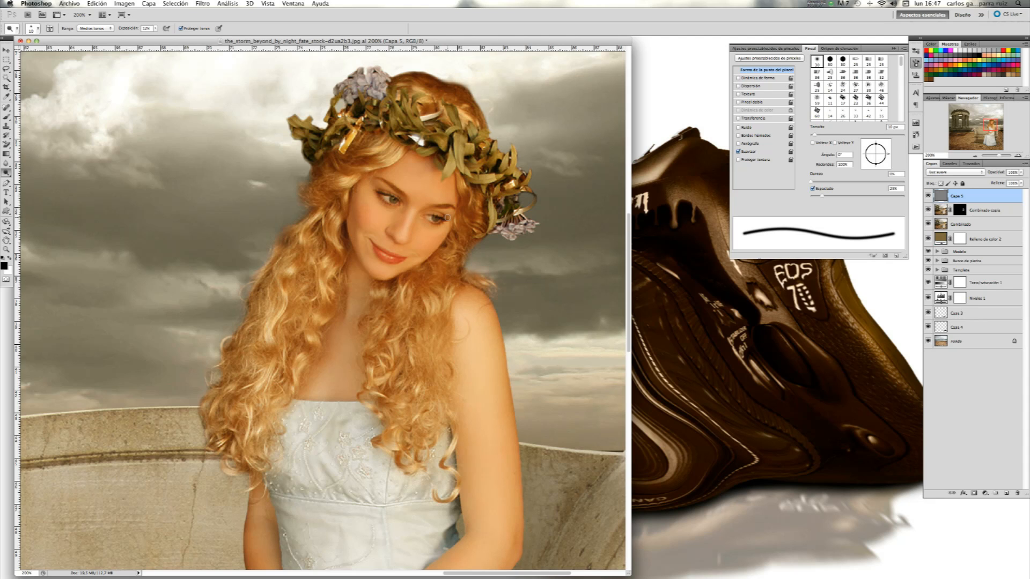
Dodge a short highlight on the cheek beside the nose, then reduce the brush size to 6 px.
key(comma)
key(comma)
key(comma)
drag(375, 216, 392, 218)
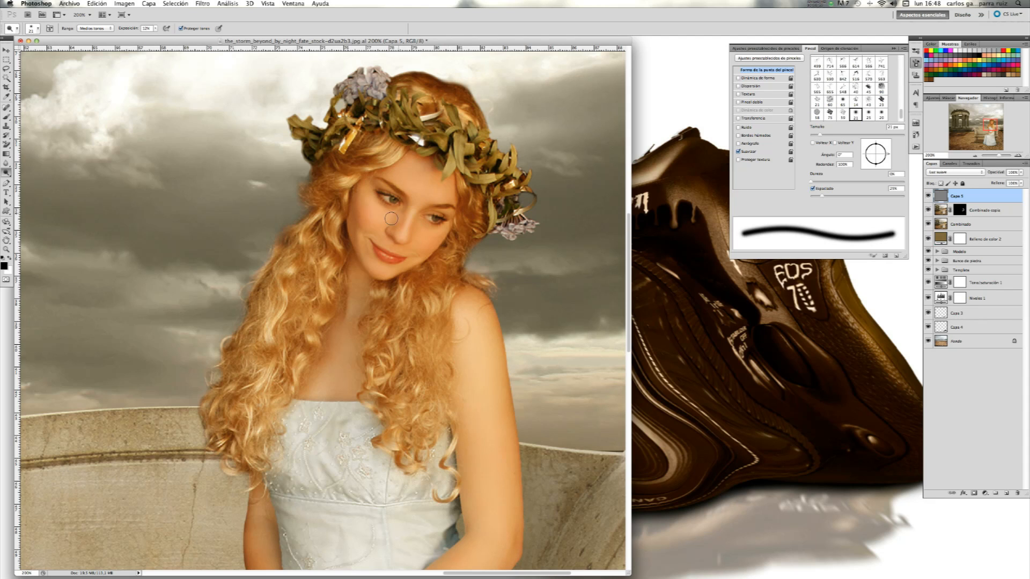
key(period)
key(super+plus)
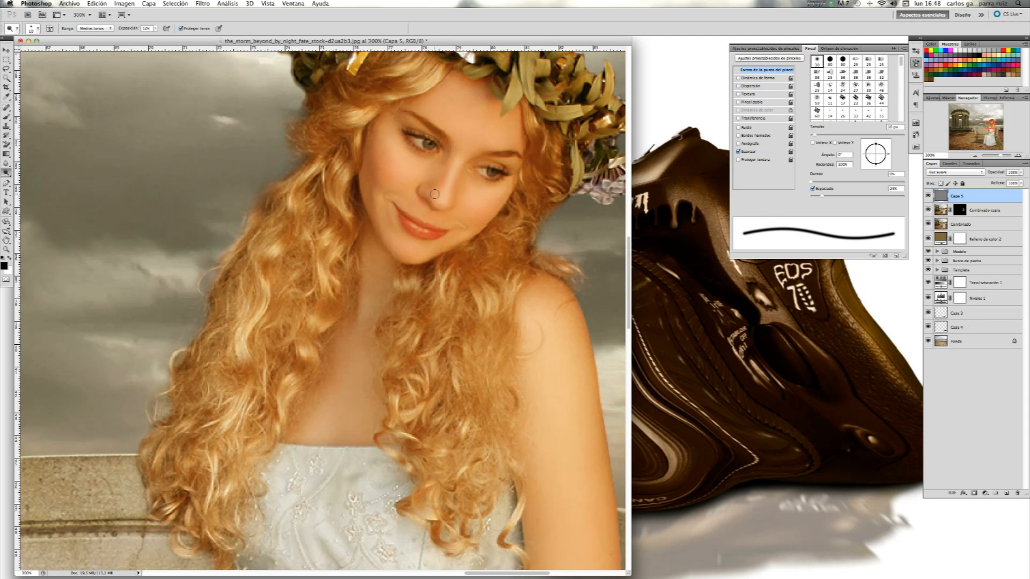
key(bracketright)
key(bracketright)
key(bracketright)
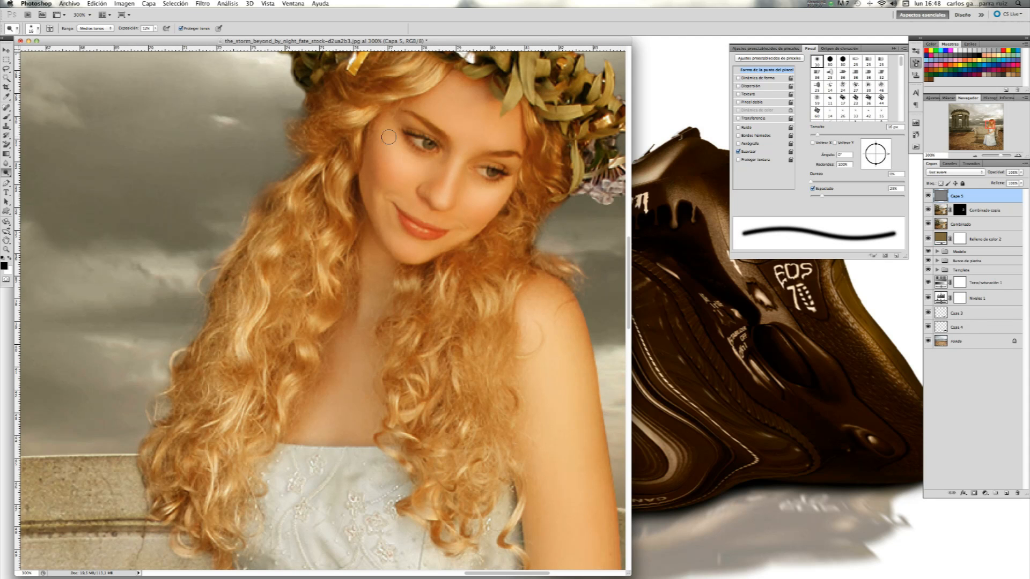
key(bracketleft)
key(bracketleft)
key(bracketleft)
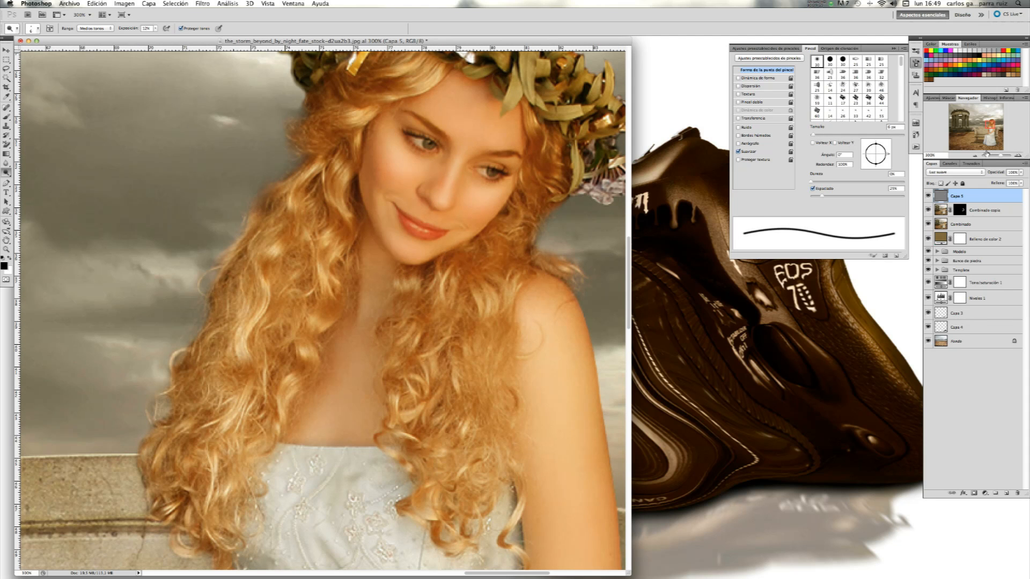
Dodge small highlights on the woman's lips and nose tip with a 5 px brush at 500% magnification.
click(1018, 156)
click(1018, 156)
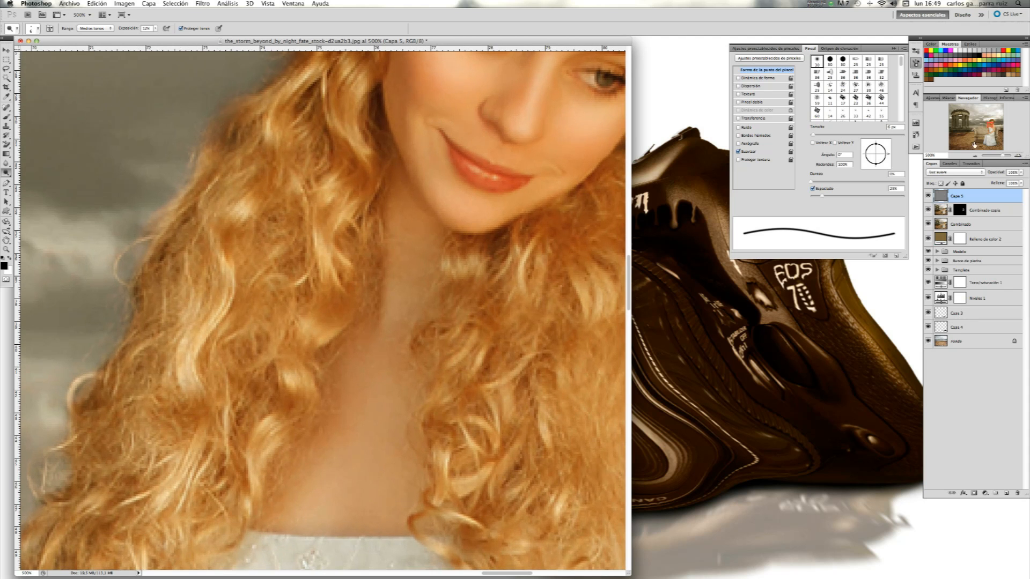
drag(990, 124, 991, 123)
click(1017, 156)
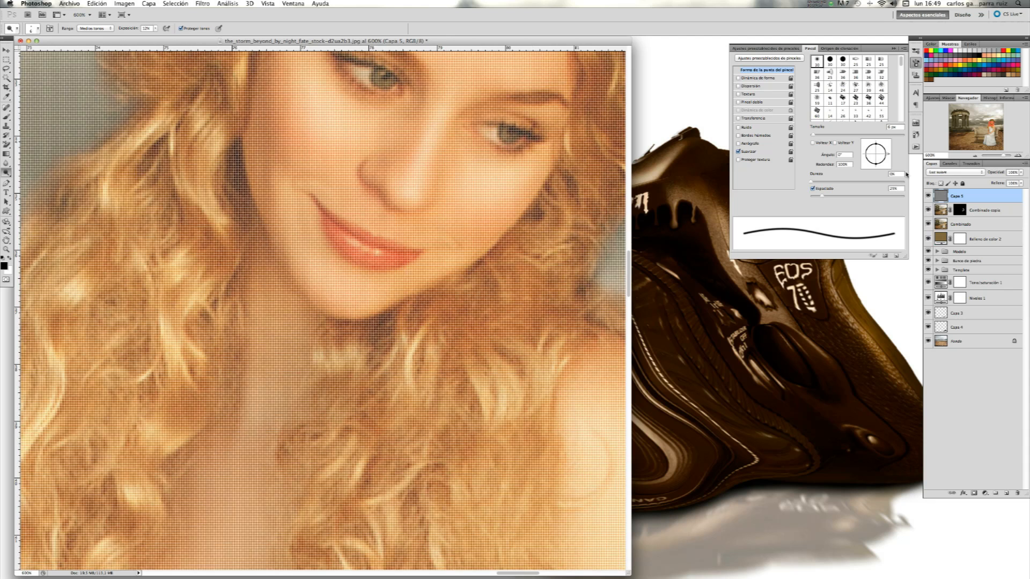
click(979, 155)
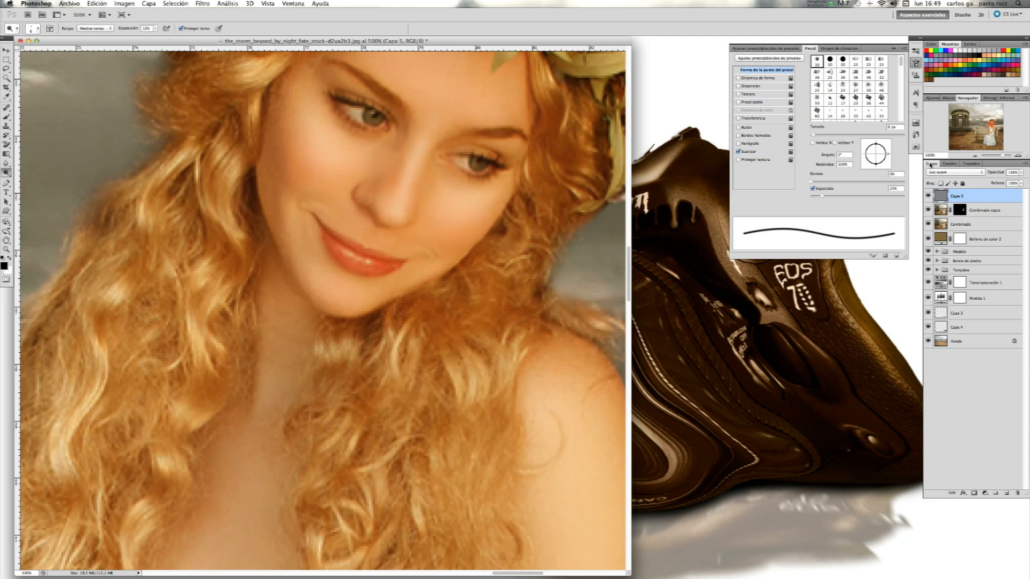
drag(813, 137, 812, 137)
mouse_move(350, 258)
mouse_down()
mouse_move(351, 253)
mouse_move(378, 265)
mouse_move(359, 250)
mouse_up()
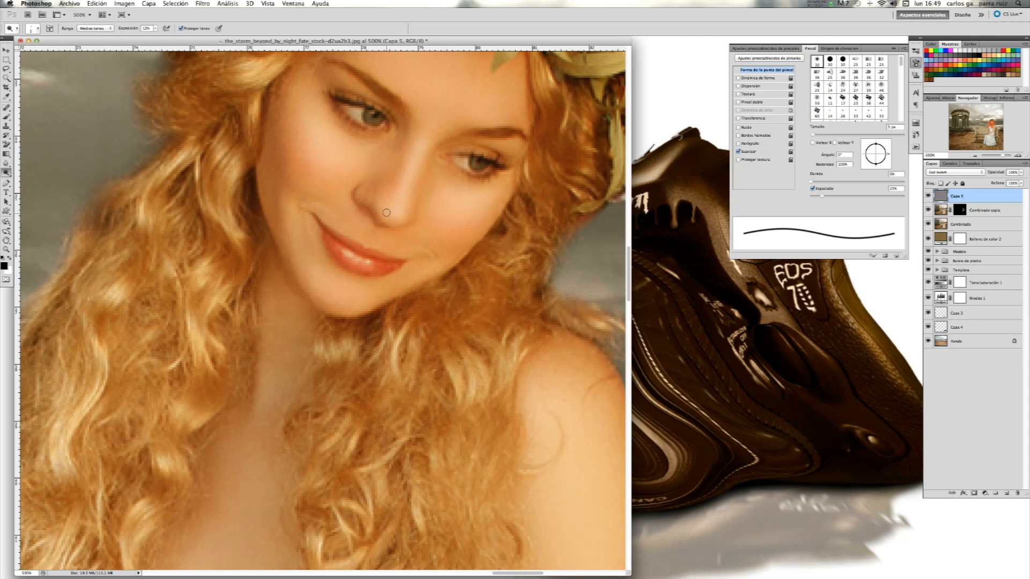
drag(385, 209, 394, 213)
key(super+alt+z)
key(super+shift+z)
drag(359, 269, 369, 273)
Compare the face with the blurred copy and the gray dodge layer each hidden and shown.
click(929, 210)
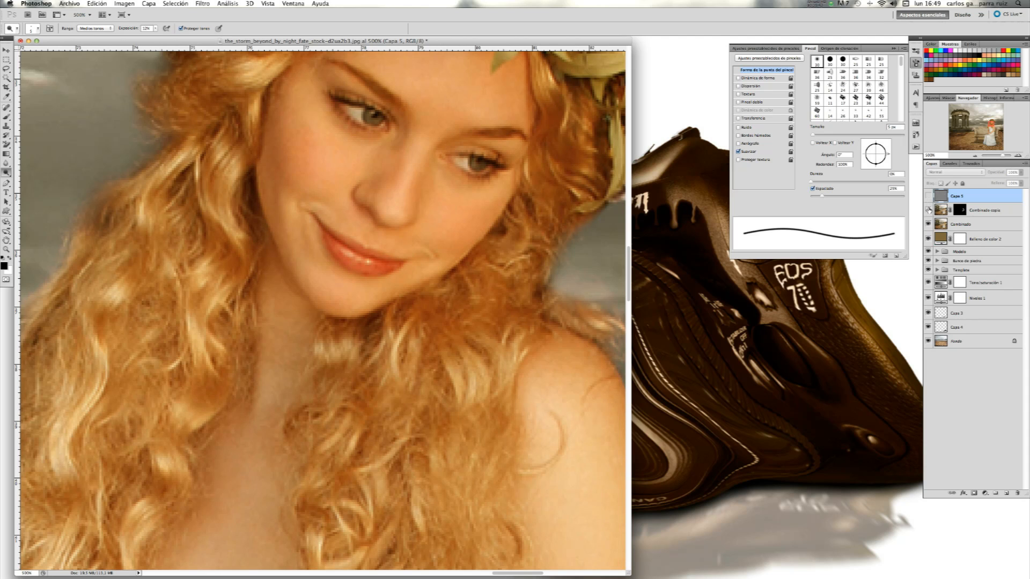
click(928, 211)
click(929, 196)
click(929, 196)
click(929, 196)
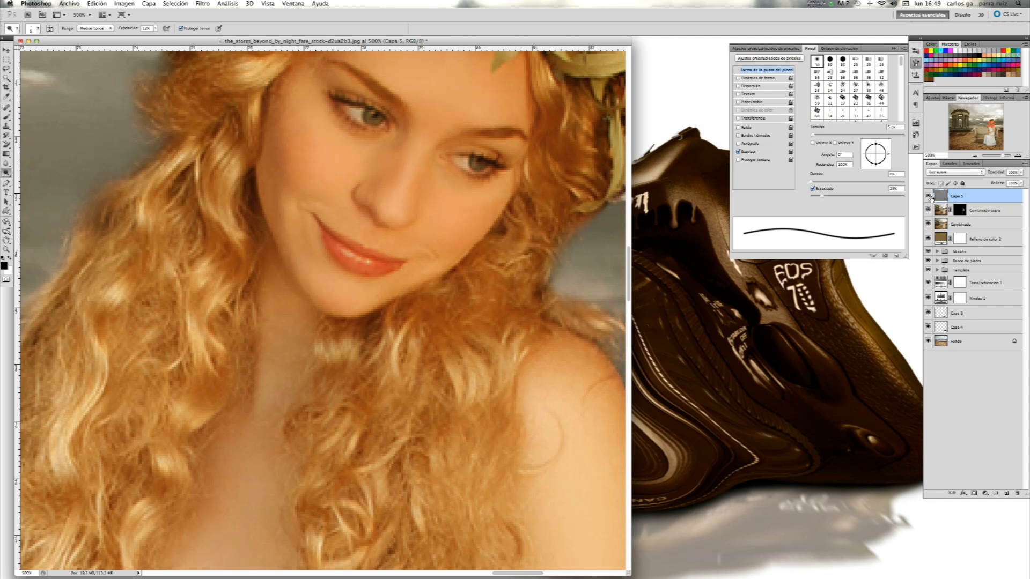
Enlarge the Dodge brush to about 18 px and lighten the hair strands above the forehead and at the temple.
drag(993, 124, 993, 123)
drag(824, 137, 830, 136)
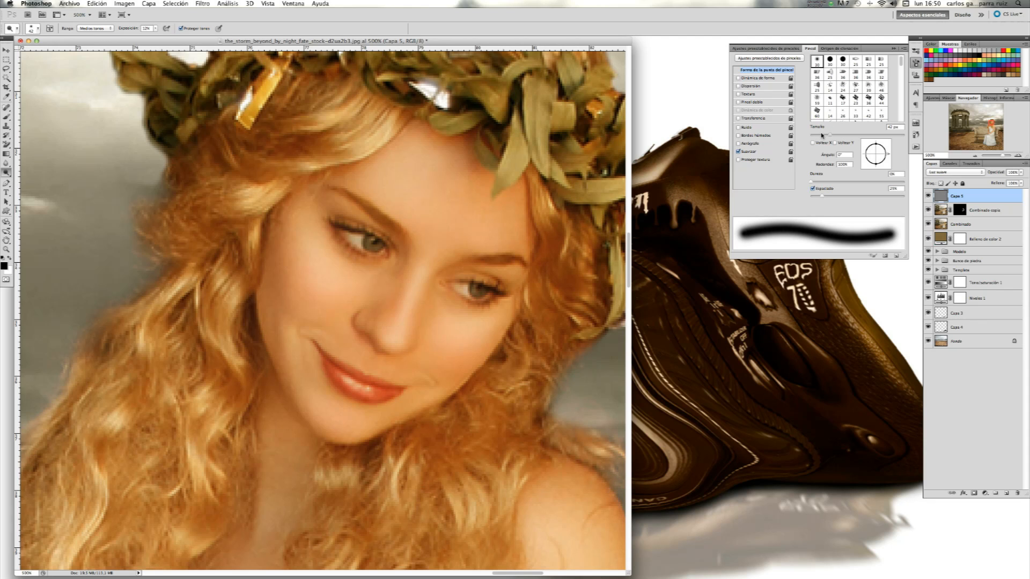
click(821, 135)
mouse_move(382, 116)
mouse_down()
mouse_move(374, 139)
mouse_move(382, 114)
mouse_move(351, 140)
mouse_move(336, 122)
mouse_up()
drag(253, 200, 270, 193)
drag(269, 193, 249, 200)
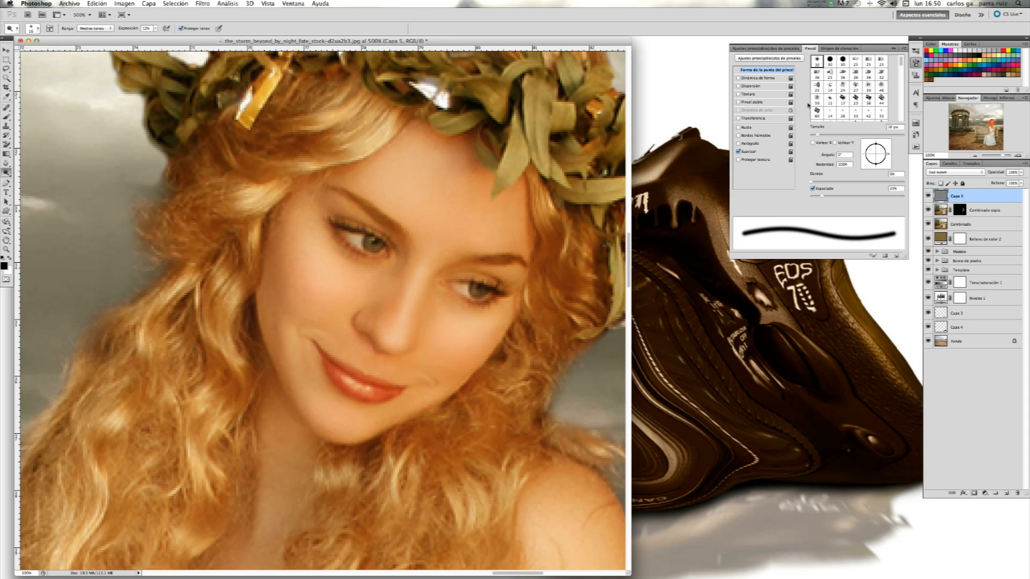
Reduce the brush to 10 px and dodge the bright locks from the forehead down the hair on the image's left side.
drag(818, 135, 816, 135)
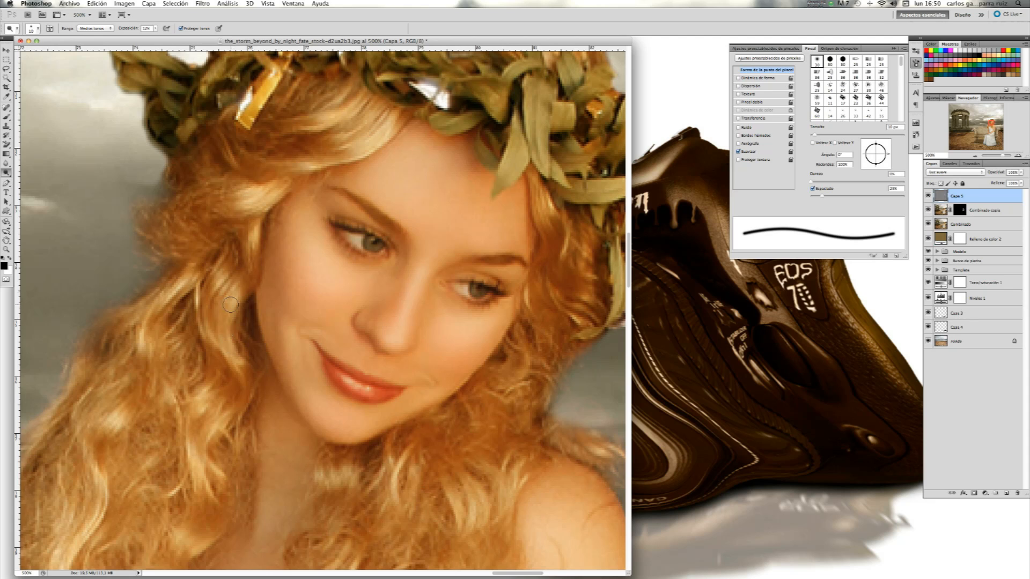
drag(186, 281, 108, 433)
drag(365, 101, 311, 124)
drag(356, 148, 253, 196)
mouse_move(252, 242)
mouse_down()
mouse_move(224, 307)
mouse_move(199, 449)
mouse_up()
drag(123, 414, 77, 537)
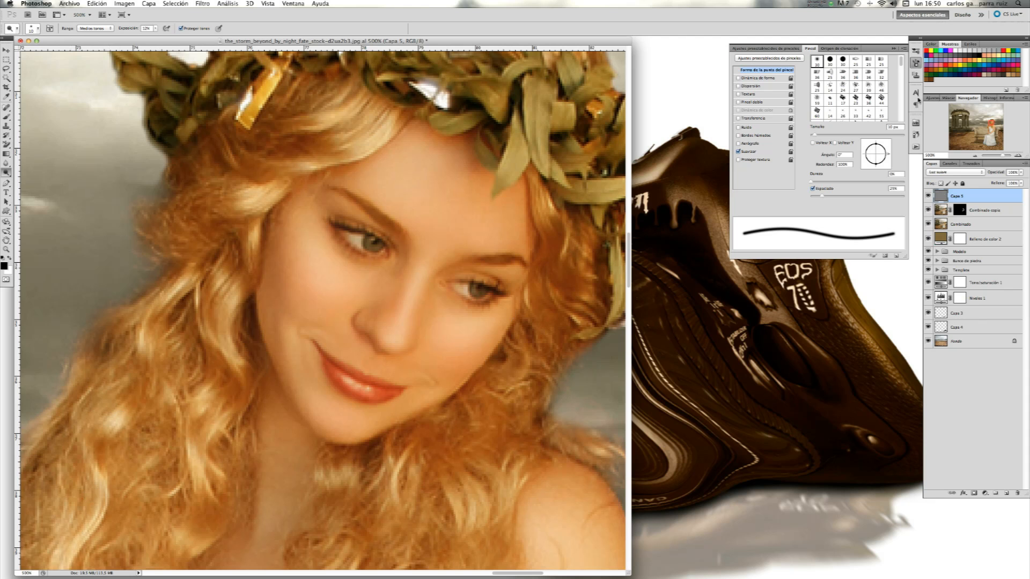
Dodge highlights along the hair strands near the crown, beside the neck and next to the cheek on the image's right side.
drag(992, 123, 988, 127)
drag(412, 81, 398, 129)
drag(513, 124, 463, 250)
drag(988, 127, 992, 124)
drag(383, 311, 395, 273)
drag(289, 391, 316, 362)
drag(330, 405, 340, 447)
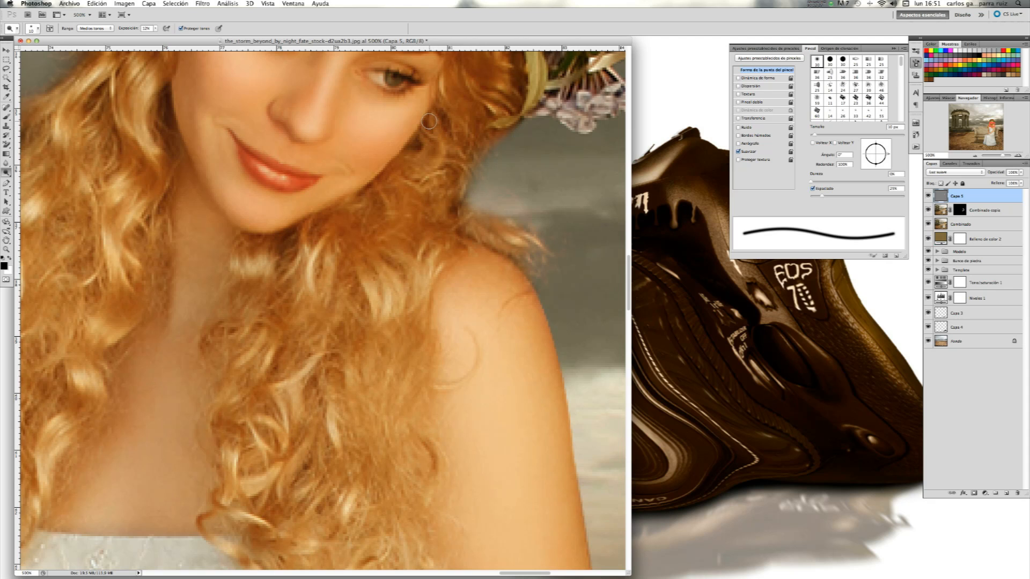
drag(433, 114, 396, 176)
Dodge additional highlights into the hair under the wreath and down past the temple on the image's left side.
scroll(279, 187, up, 5)
scroll(279, 187, left, 2)
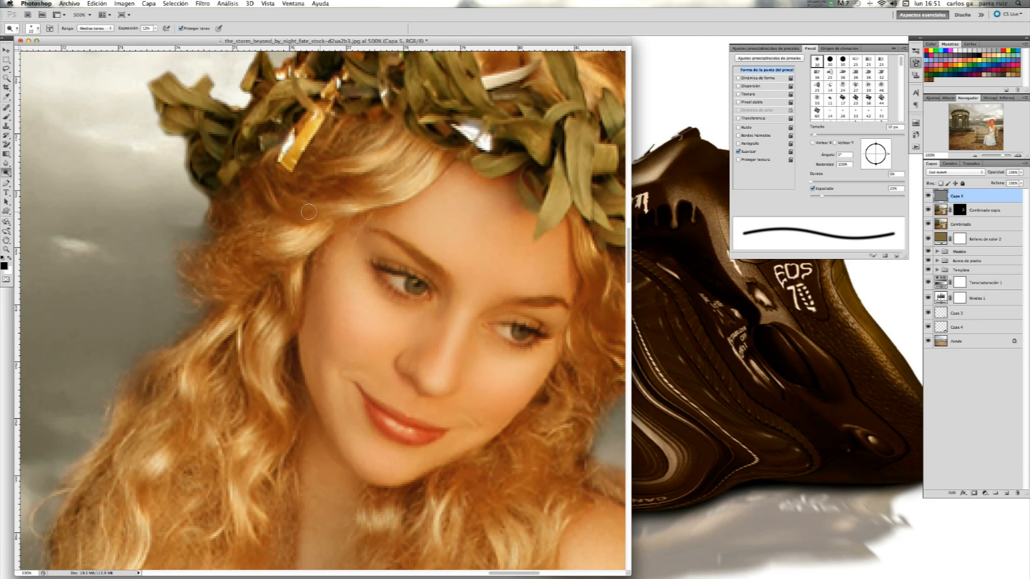
drag(277, 182, 352, 176)
mouse_move(274, 208)
mouse_down()
mouse_move(247, 201)
mouse_move(243, 224)
mouse_up()
drag(247, 204, 224, 377)
drag(292, 367, 290, 424)
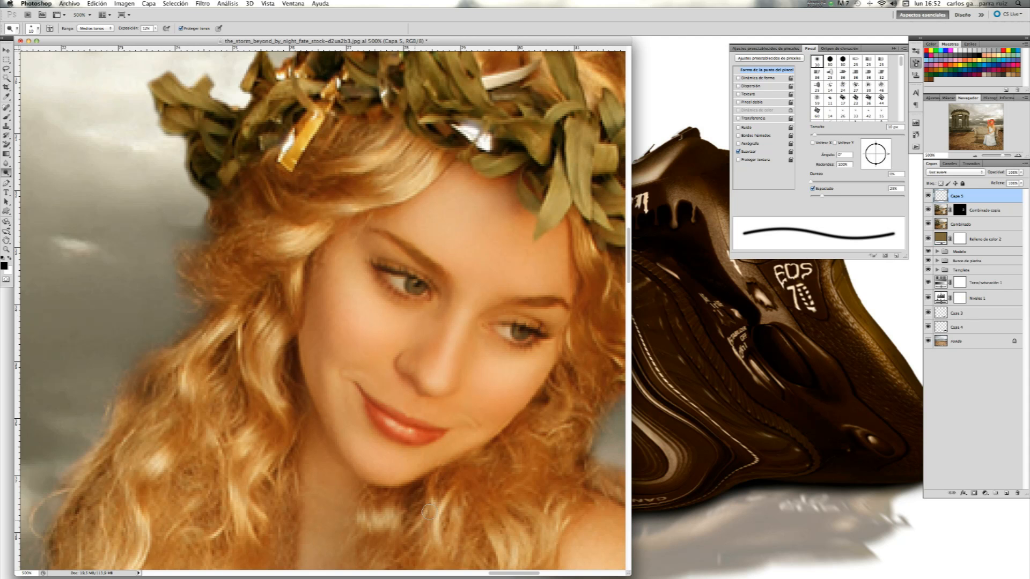
Inspect the hair highlights and compare the image with the Capa 5 dodge layer hidden and shown.
scroll(375, 244, down, 10)
scroll(375, 244, left, 7)
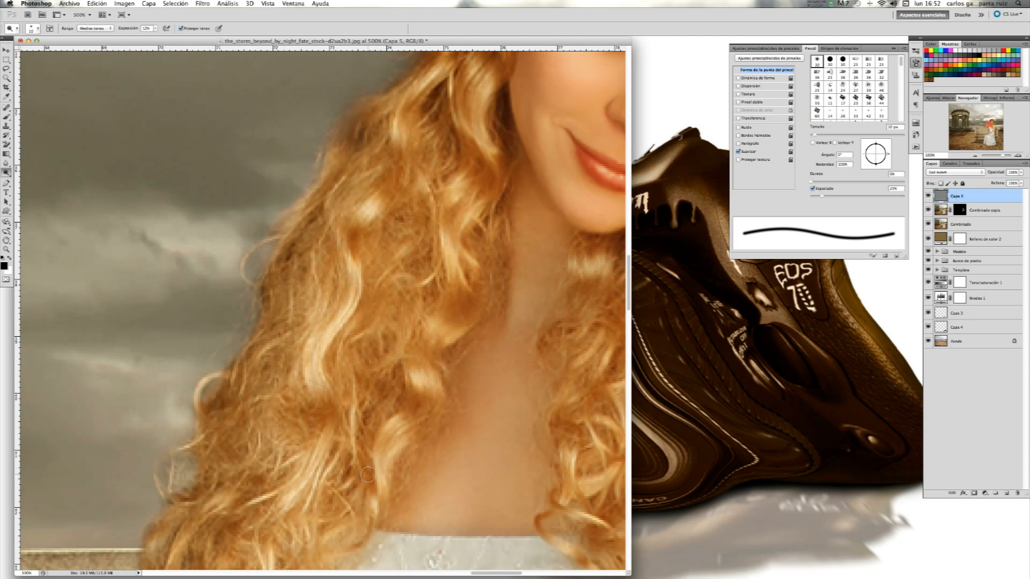
scroll(561, 419, down, 5)
scroll(562, 419, right, 8)
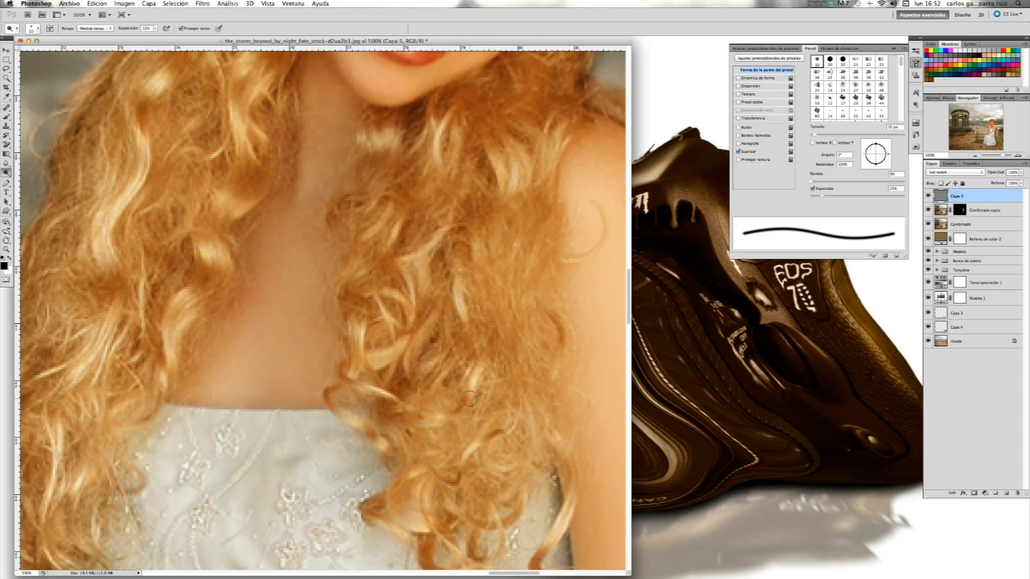
key(super+minus)
key(super+minus)
key(super+minus)
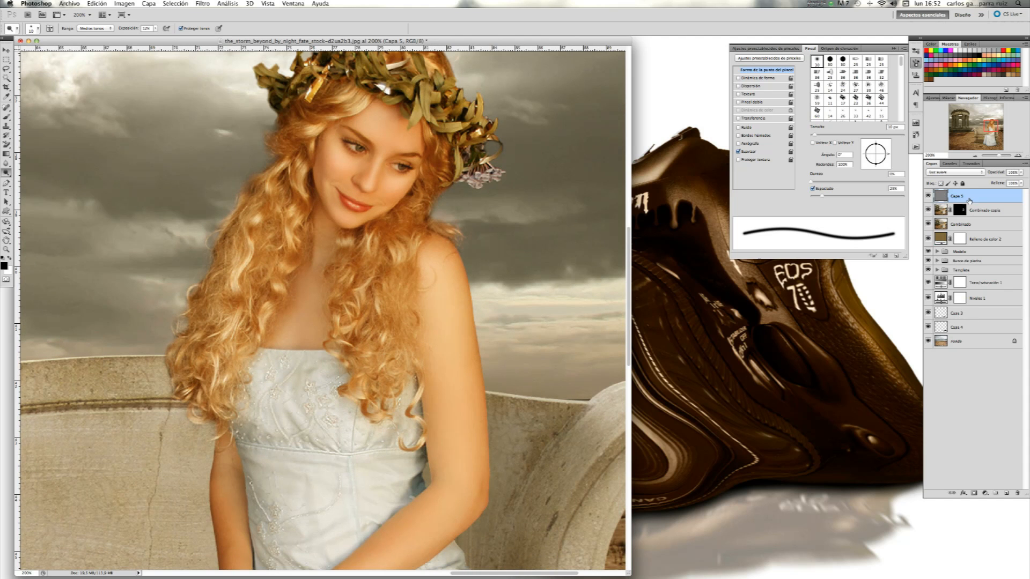
click(928, 197)
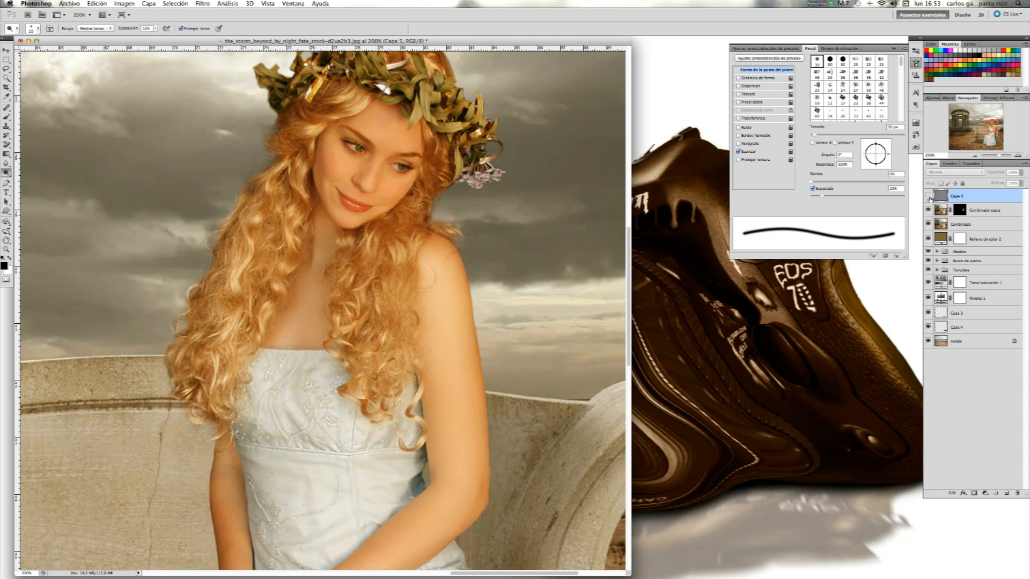
click(928, 196)
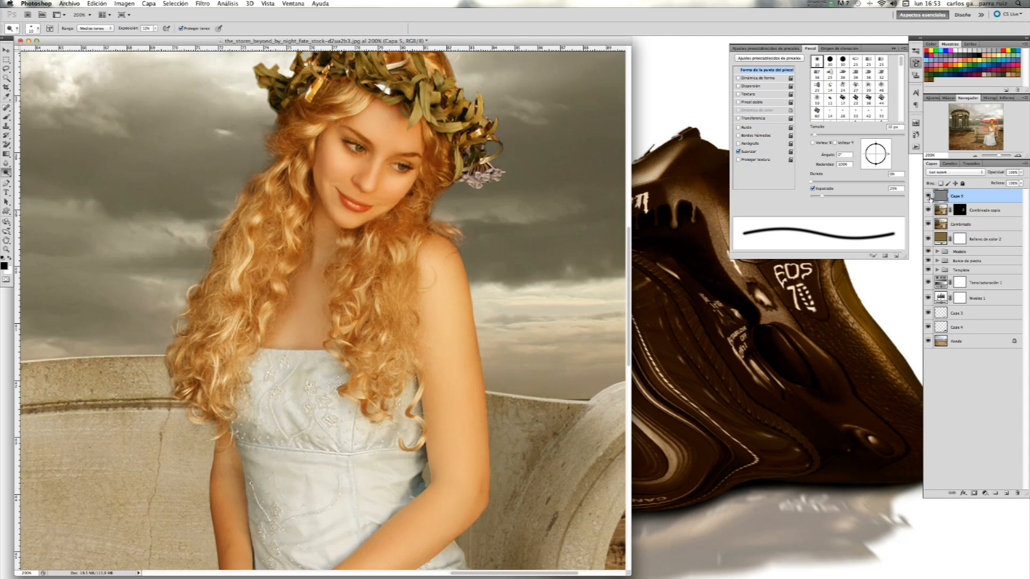
click(929, 196)
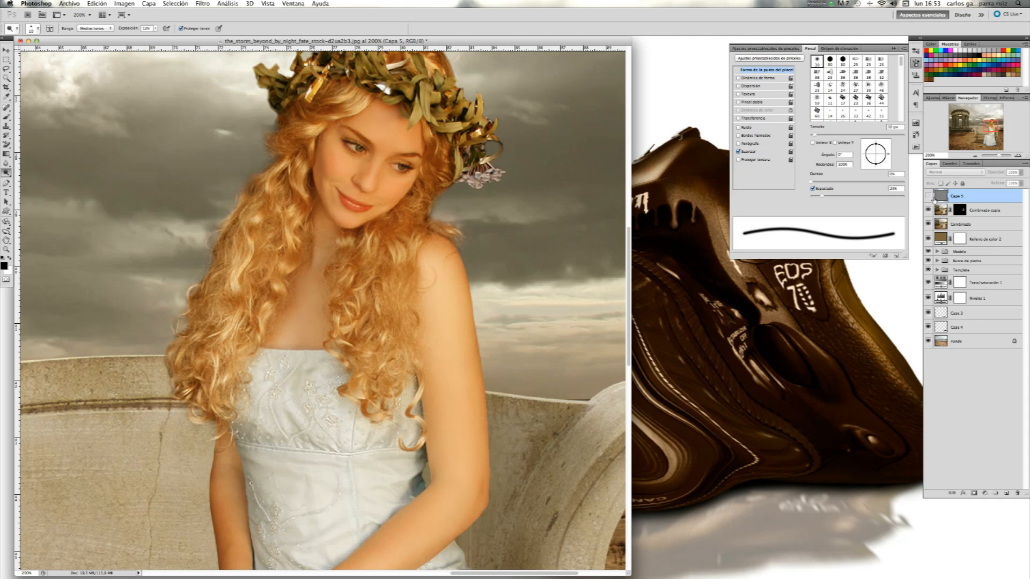
click(928, 196)
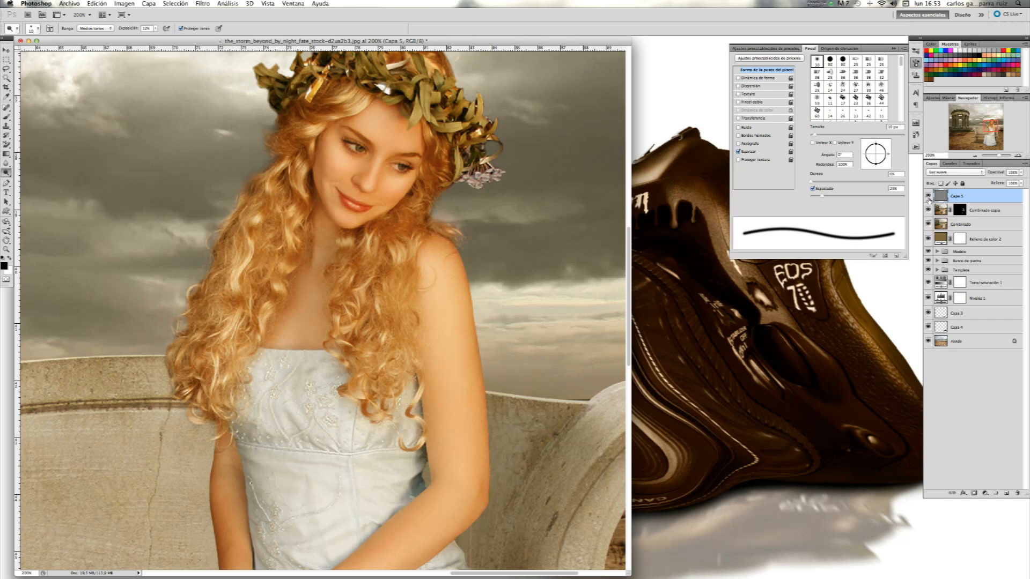
click(929, 196)
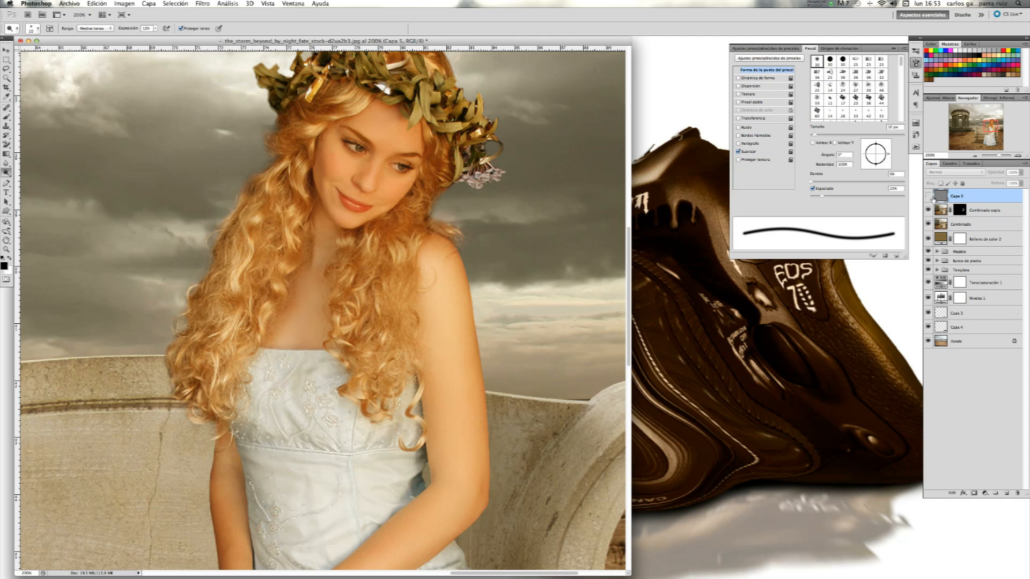
click(929, 197)
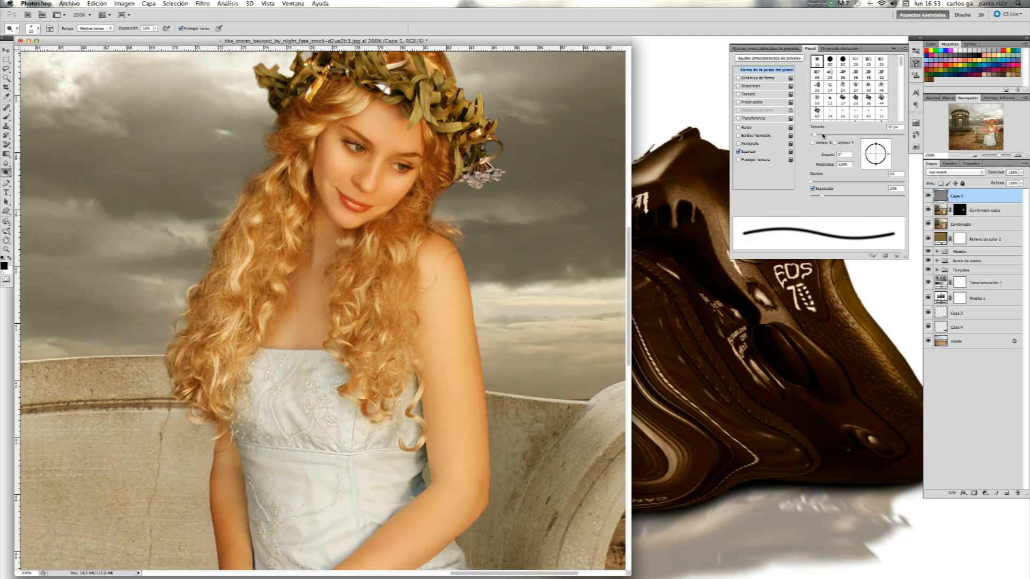
Enlarge the brush to about 30 px and dodge highlights along the woman's shoulder and both arms.
drag(823, 136, 829, 135)
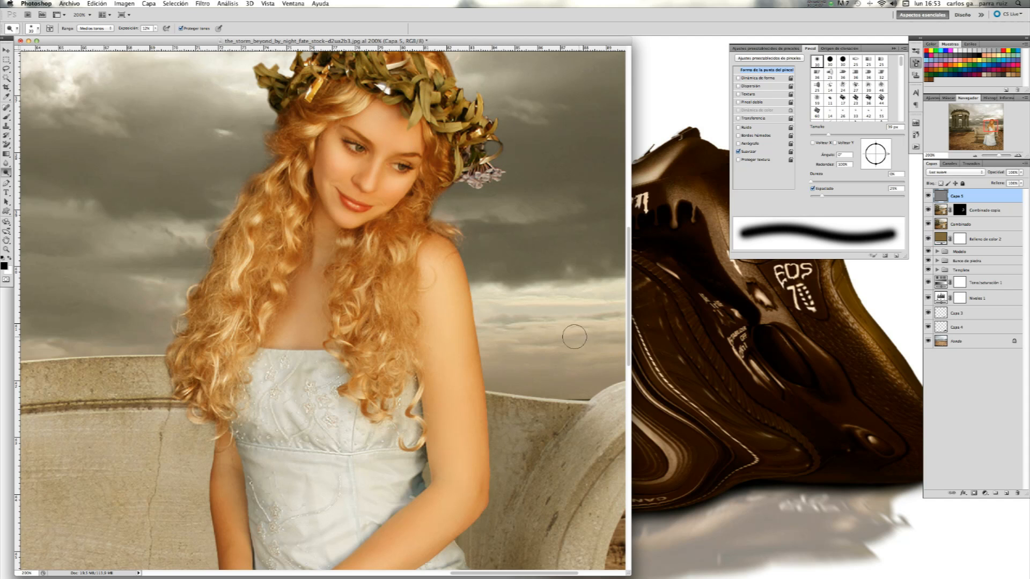
drag(988, 126, 989, 130)
mouse_move(389, 129)
mouse_down()
mouse_move(417, 155)
mouse_move(401, 126)
mouse_move(434, 315)
mouse_move(424, 325)
mouse_move(430, 354)
mouse_move(328, 454)
mouse_move(354, 398)
mouse_move(311, 419)
mouse_up()
mouse_move(385, 164)
mouse_down()
mouse_move(378, 276)
mouse_move(389, 337)
mouse_move(365, 146)
mouse_up()
mouse_move(314, 193)
mouse_down()
mouse_move(341, 206)
mouse_move(362, 374)
mouse_move(429, 295)
mouse_move(392, 145)
mouse_move(418, 339)
mouse_move(371, 391)
mouse_move(301, 440)
mouse_move(344, 405)
mouse_move(304, 452)
mouse_move(396, 243)
mouse_move(389, 154)
mouse_up()
mouse_move(186, 359)
mouse_down()
mouse_move(176, 364)
mouse_move(247, 470)
mouse_up()
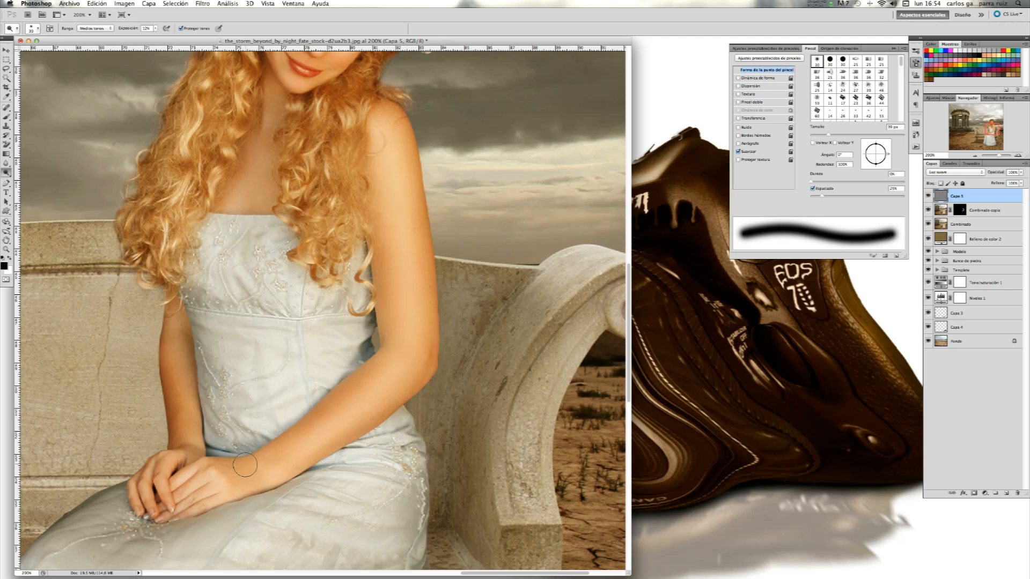
Reduce the brush size and darken the folds on the dress bodice and around the waist.
drag(828, 134, 817, 136)
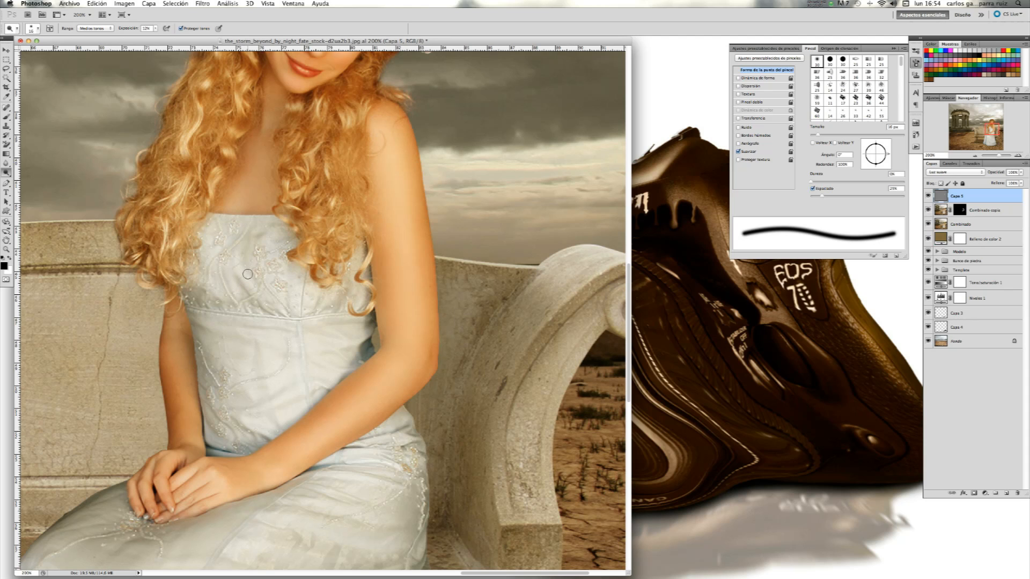
mouse_move(239, 282)
mouse_down()
mouse_move(279, 316)
mouse_move(198, 301)
mouse_up()
drag(306, 372, 362, 350)
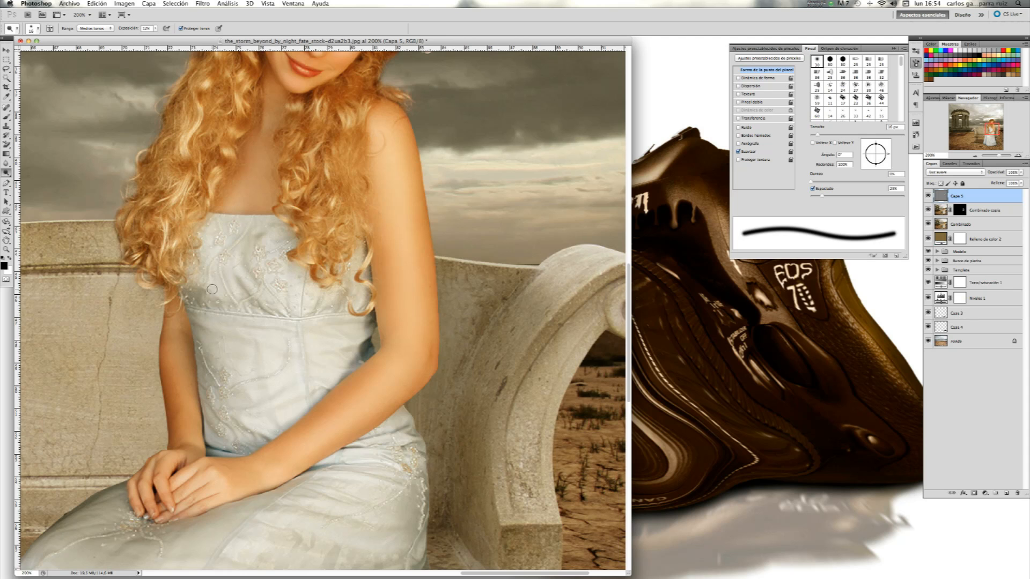
Set the brush to 35 px and shade the folds of the skirt down to the hem.
drag(990, 127, 986, 134)
drag(600, 301, 586, 307)
drag(588, 158, 570, 166)
key(super+minus)
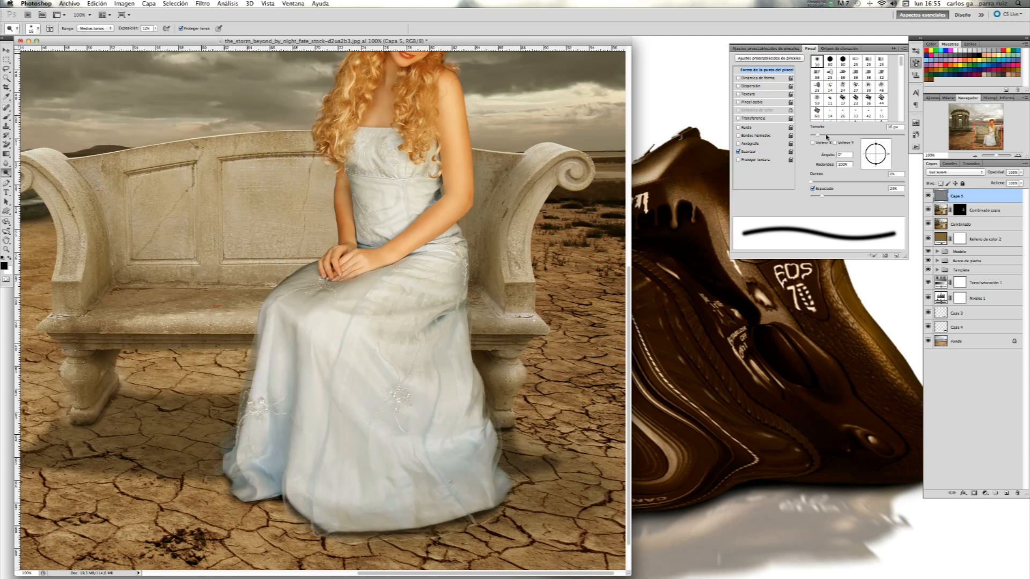
click(827, 136)
mouse_move(238, 476)
mouse_down()
mouse_move(254, 499)
mouse_move(333, 519)
mouse_move(499, 495)
mouse_up()
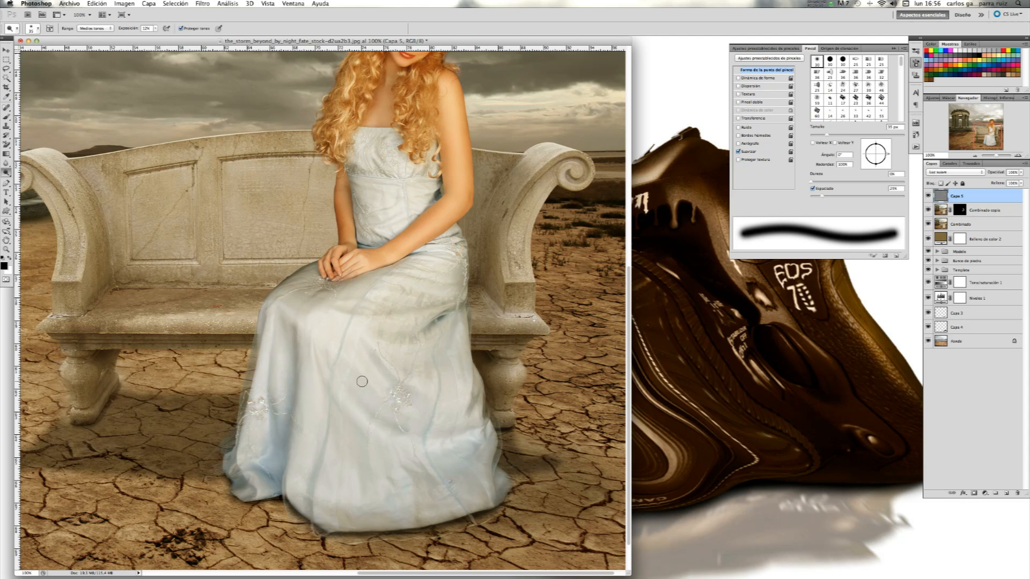
Examine the Capa 5 strokes by hiding all other layers, restore them, and compare the image with and without Capa 5.
scroll(929, 198, up, 1)
click(928, 196)
click(928, 196)
drag(929, 210, 932, 260)
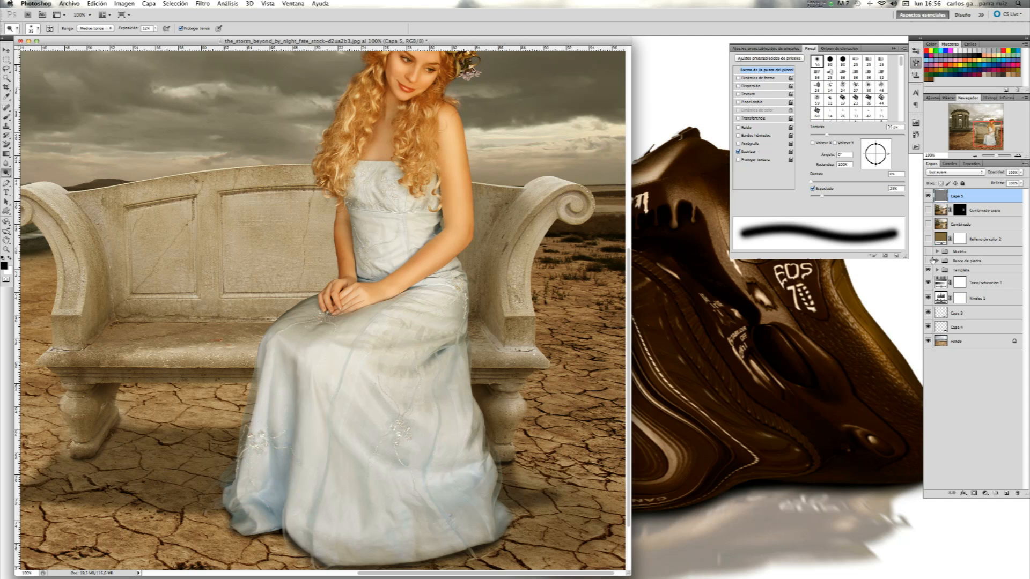
drag(933, 296, 928, 267)
drag(986, 134, 986, 132)
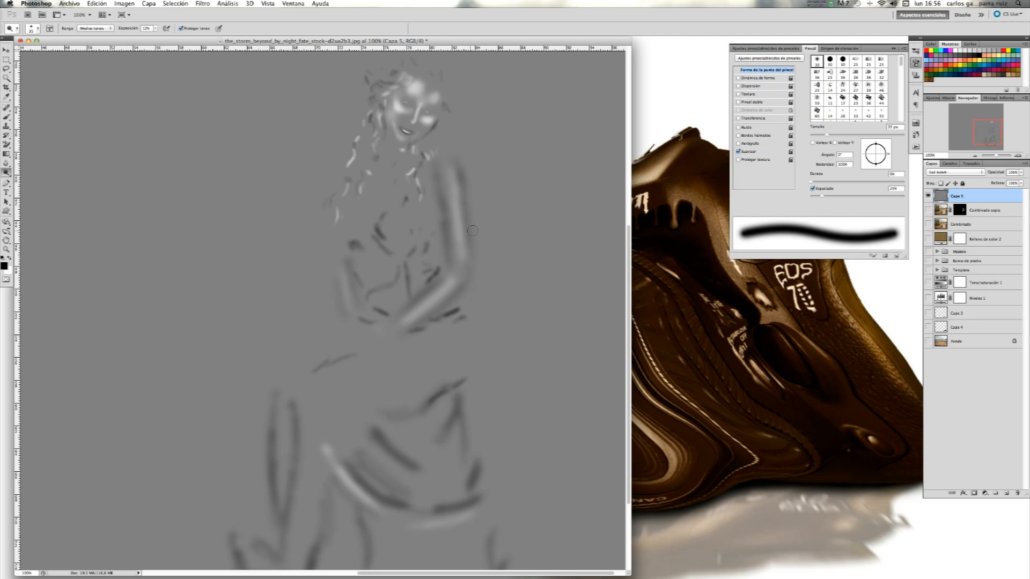
drag(928, 210, 926, 331)
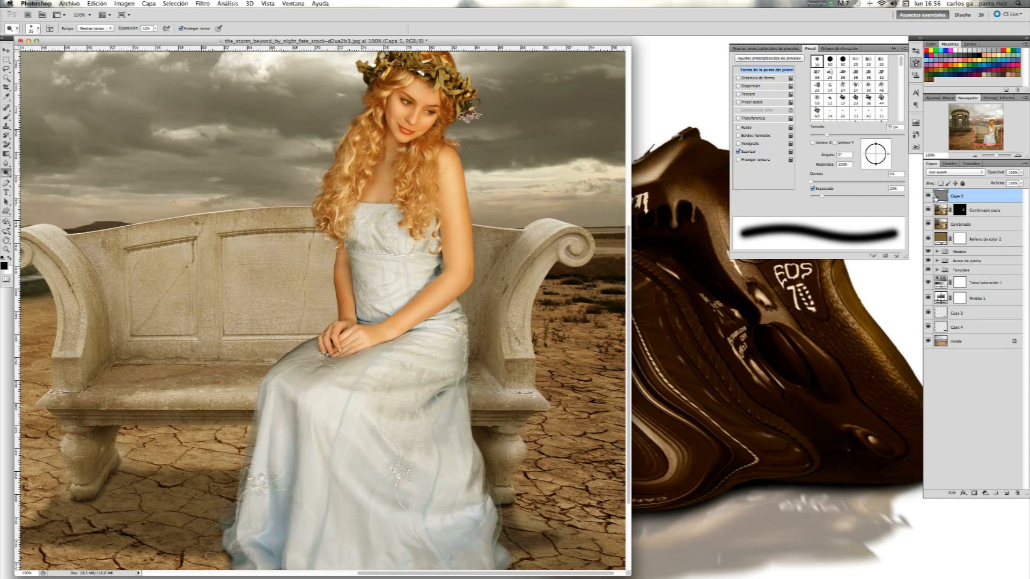
click(928, 196)
click(929, 196)
click(798, 304)
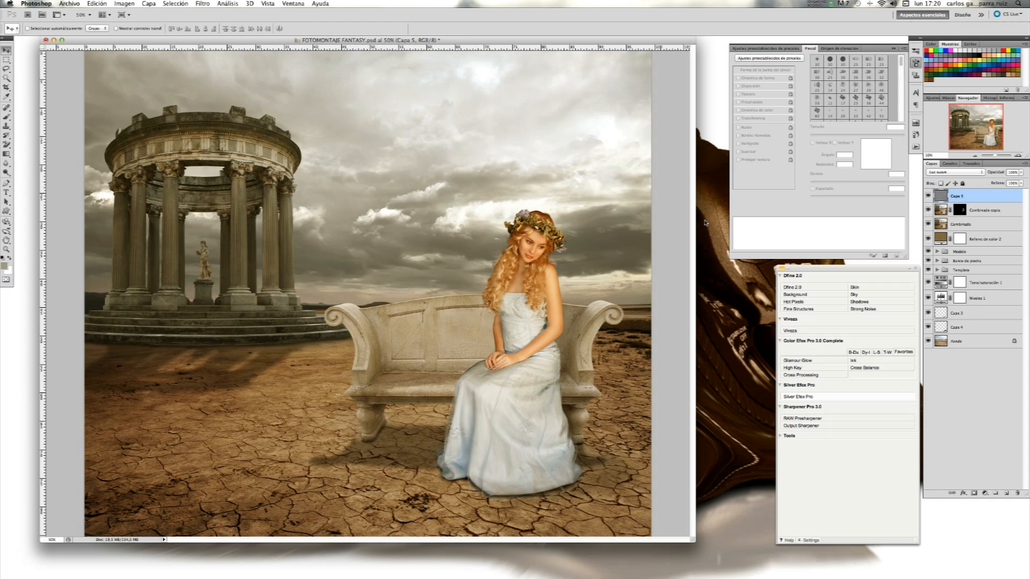
Copy the English Oak 2_Bare layer from the Quercus robur document into FOTOMONTAJE FANTASY.psd and shift the trees down over the bench.
mouse_move(998, 578)
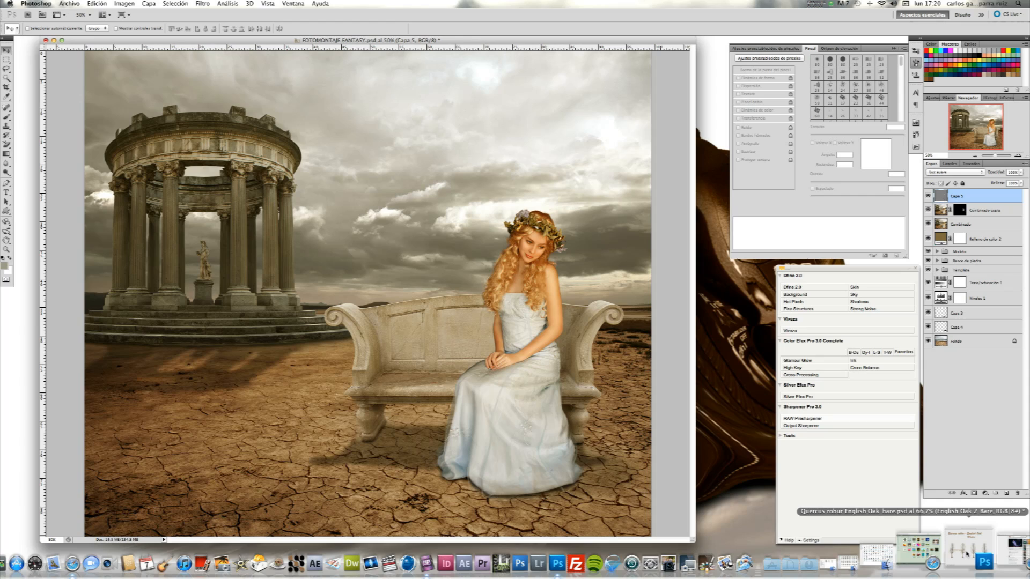
click(968, 554)
mouse_move(503, 80)
mouse_down()
mouse_move(432, 42)
mouse_move(281, 48)
mouse_move(360, 47)
mouse_move(502, 75)
mouse_up()
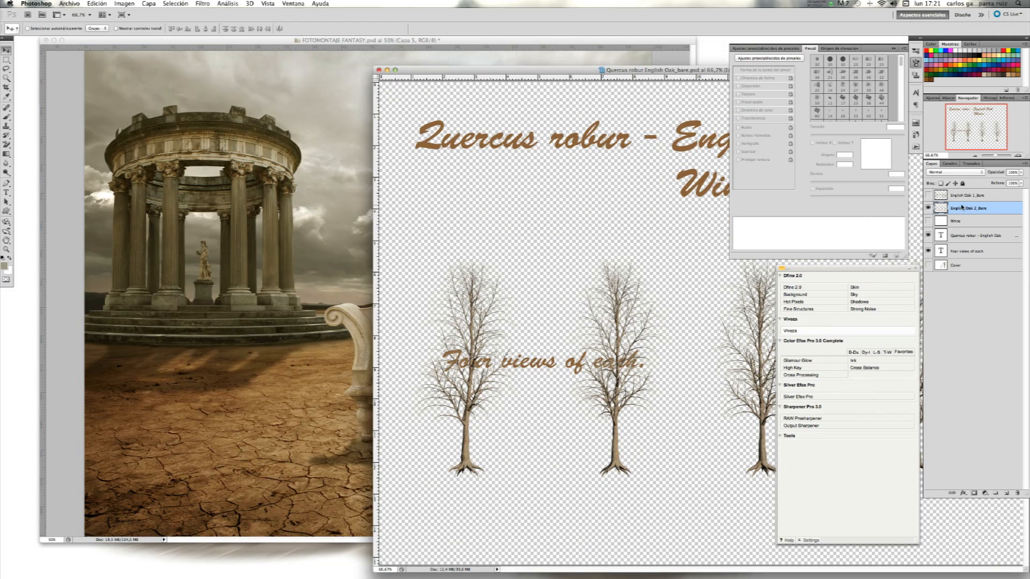
drag(966, 212, 261, 194)
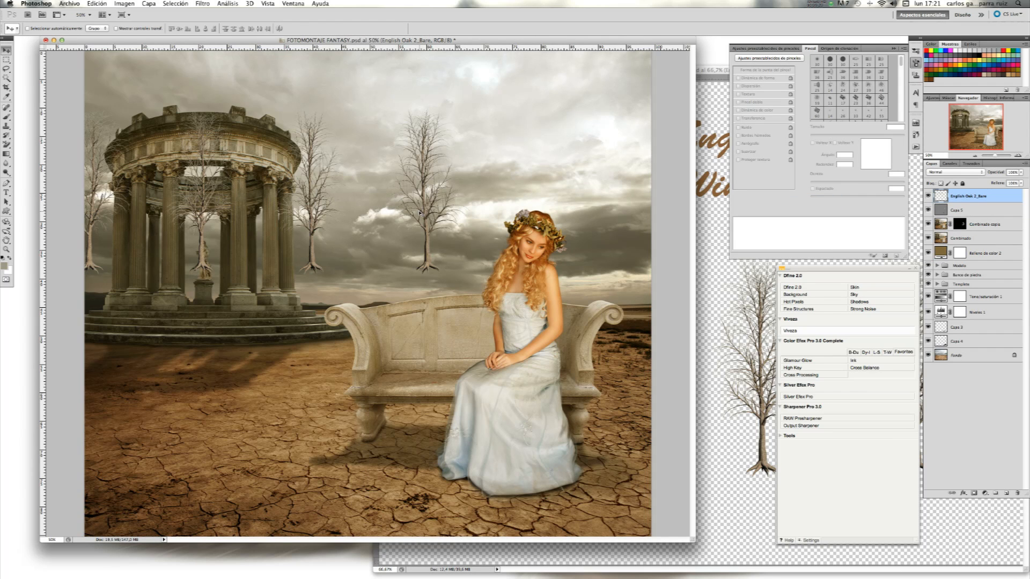
click(716, 271)
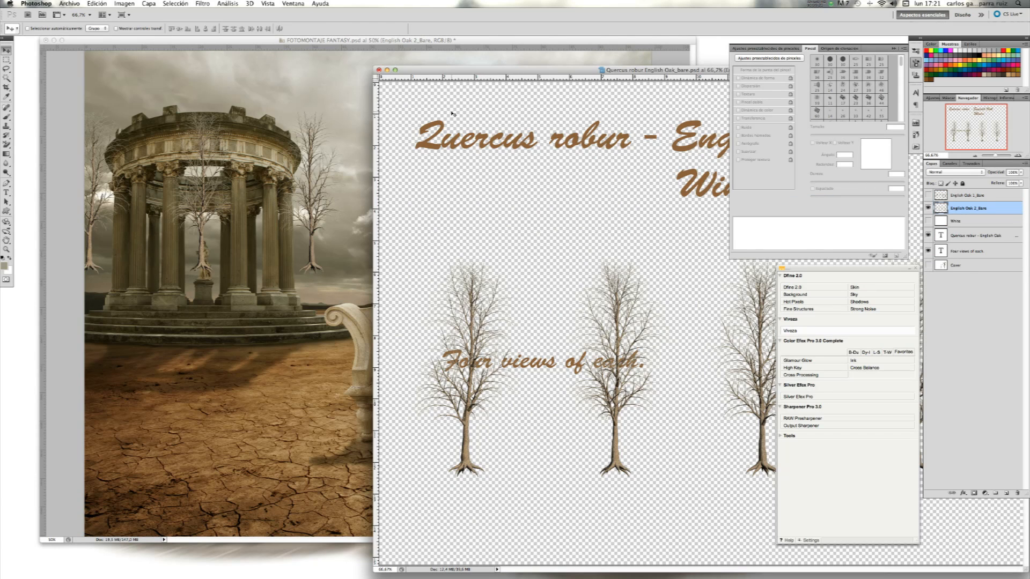
click(387, 71)
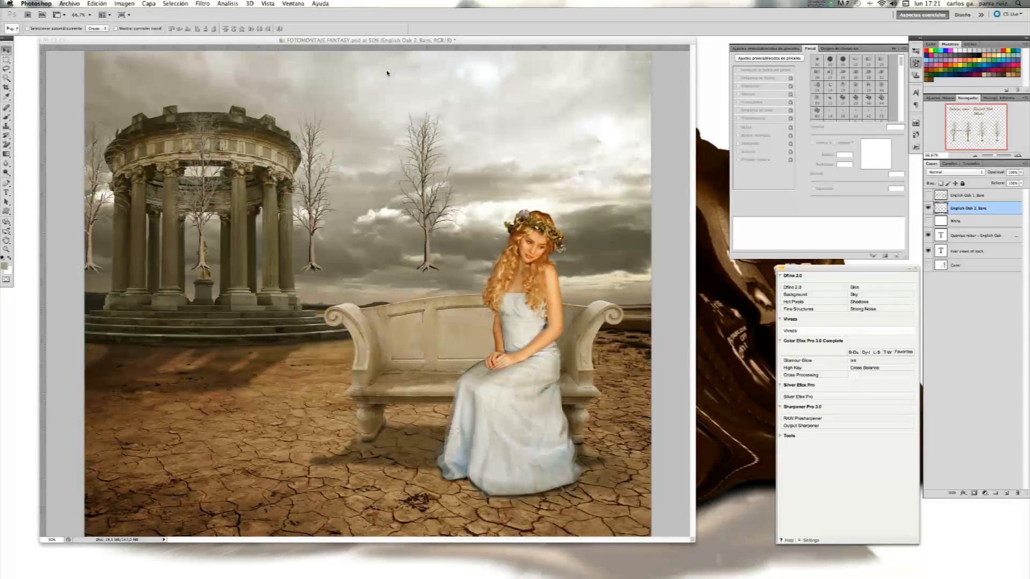
drag(375, 172, 552, 248)
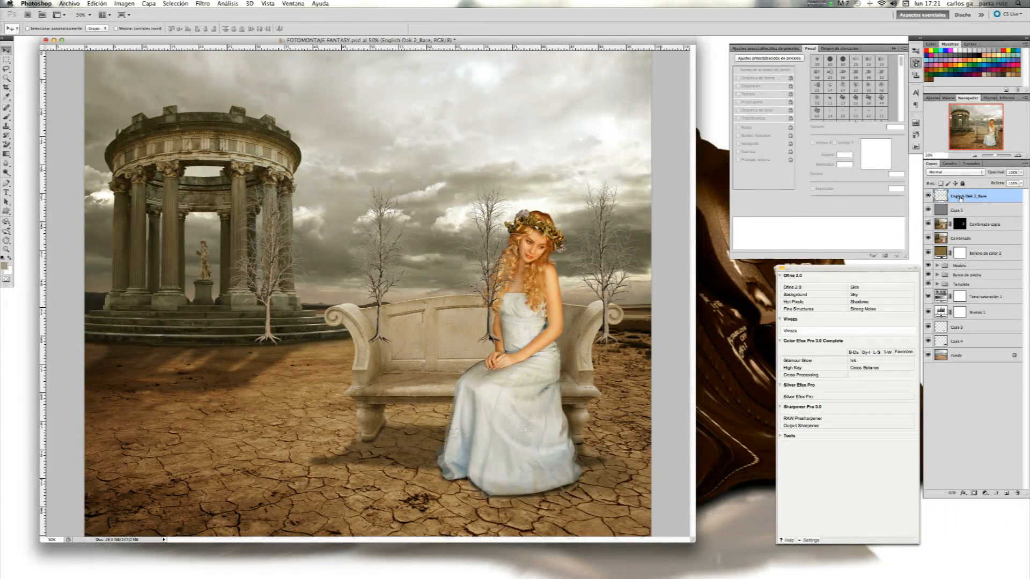
Cut the tree beside the bench's far-right scroll onto its own layer and hide the English Oak 2_Bare layer.
click(6, 60)
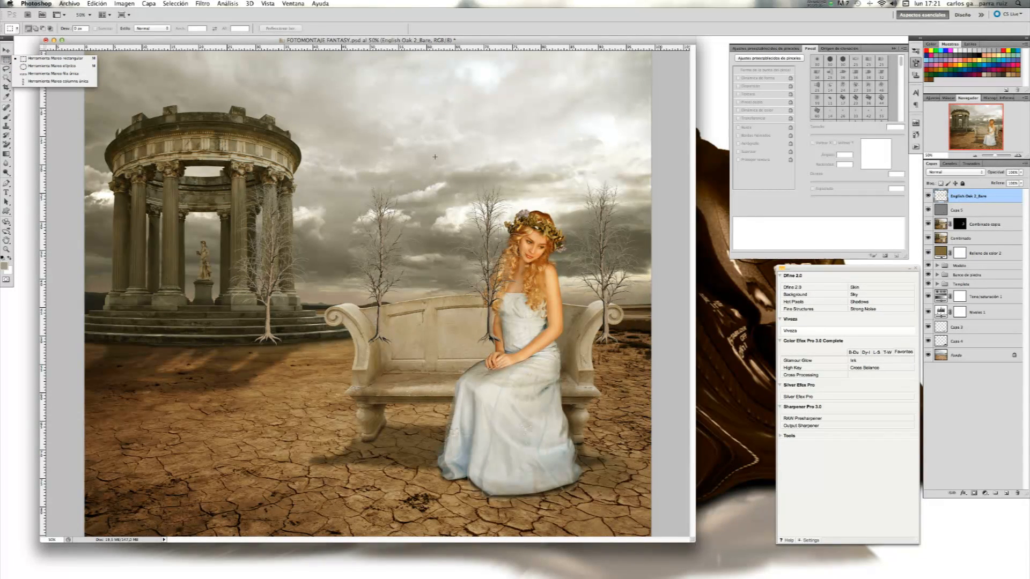
drag(550, 146, 651, 381)
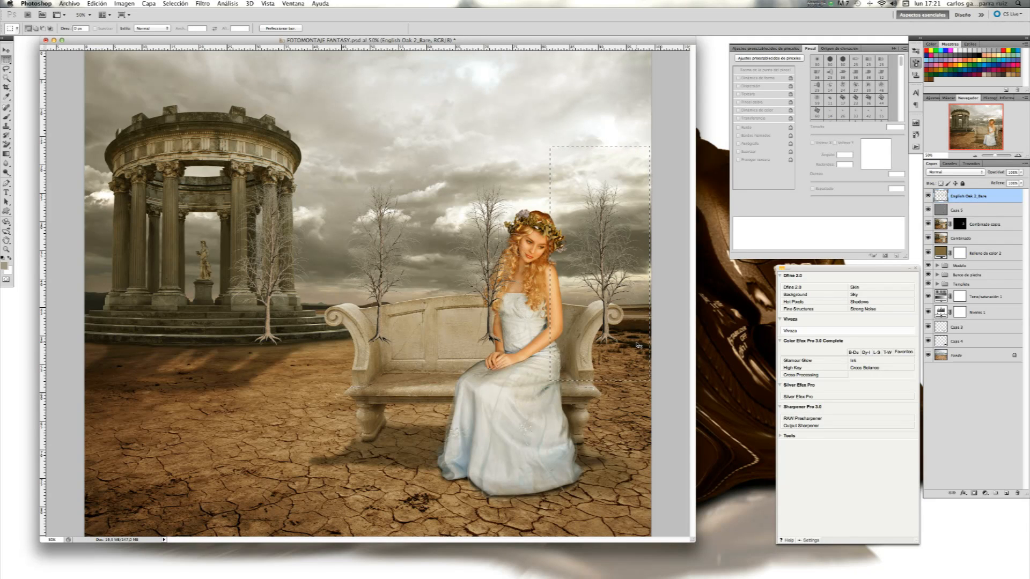
key(super+x)
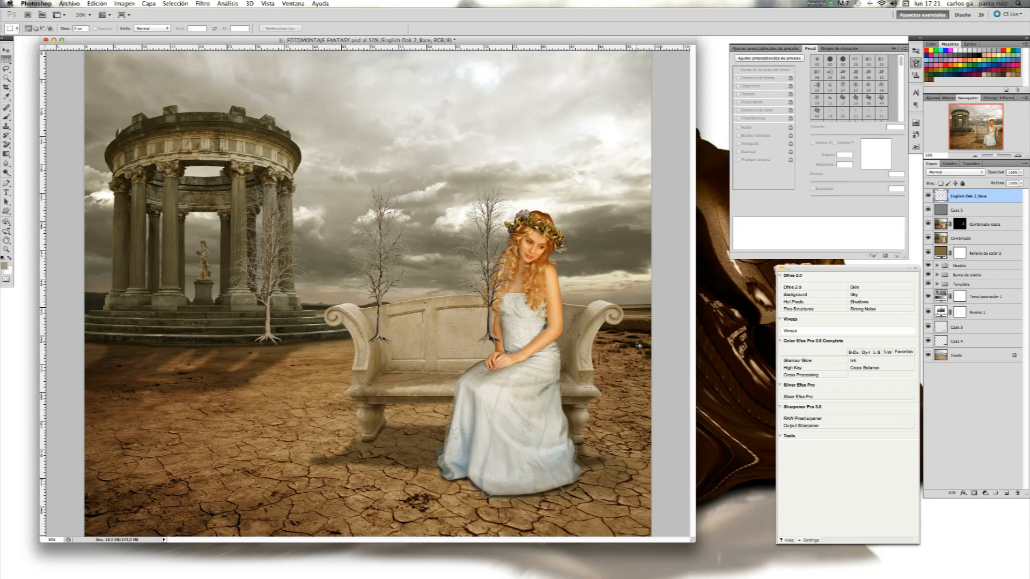
key(super+v)
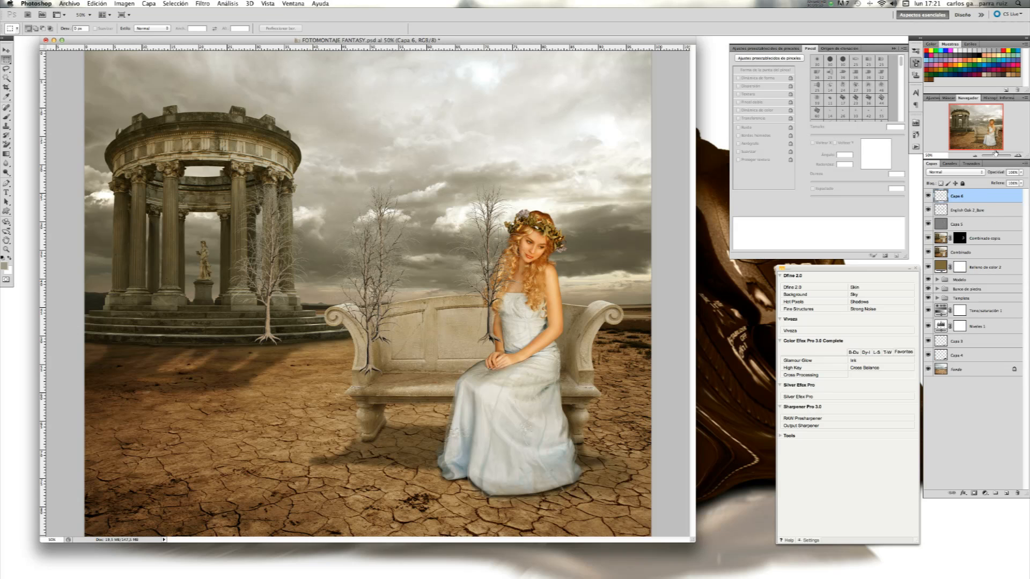
click(928, 211)
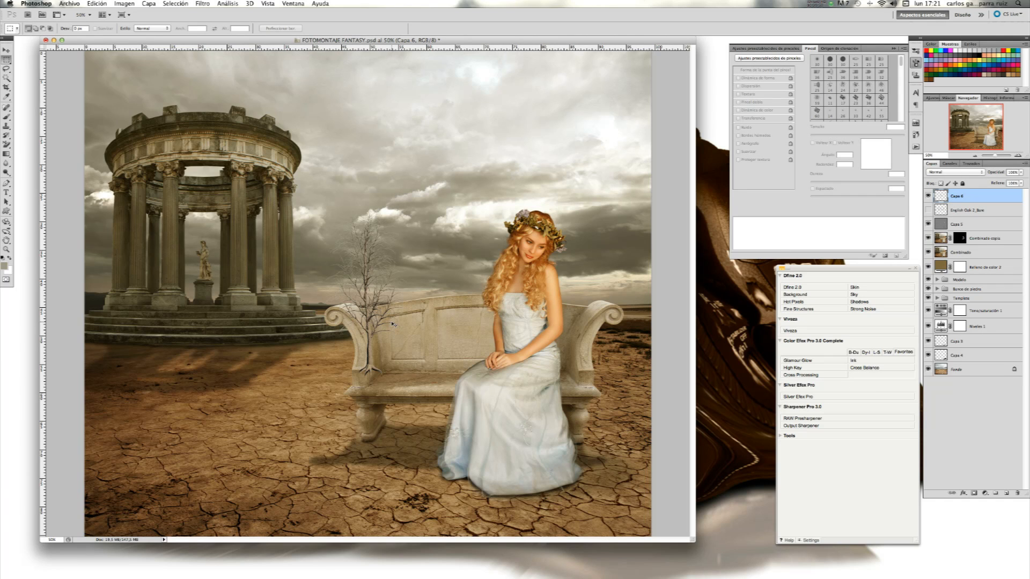
Scale the single tree up proportionally to about 138% with Free Transform.
key(super+t)
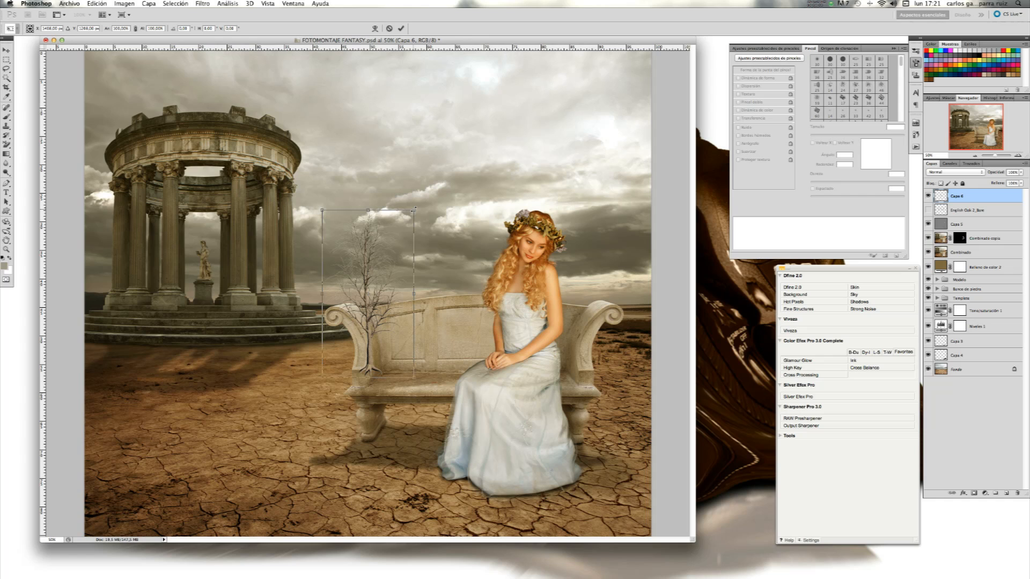
drag(414, 209, 485, 168)
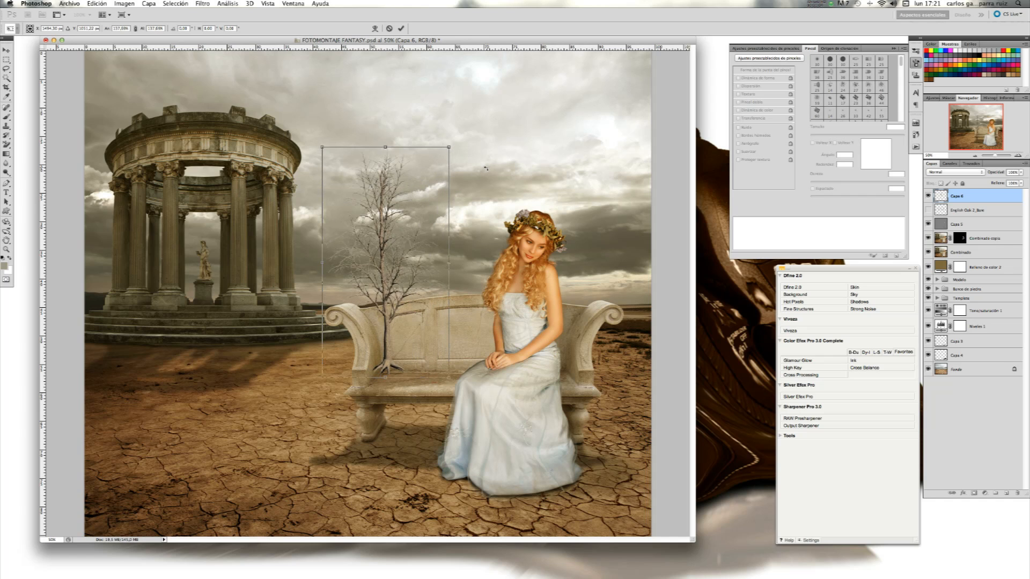
click(401, 29)
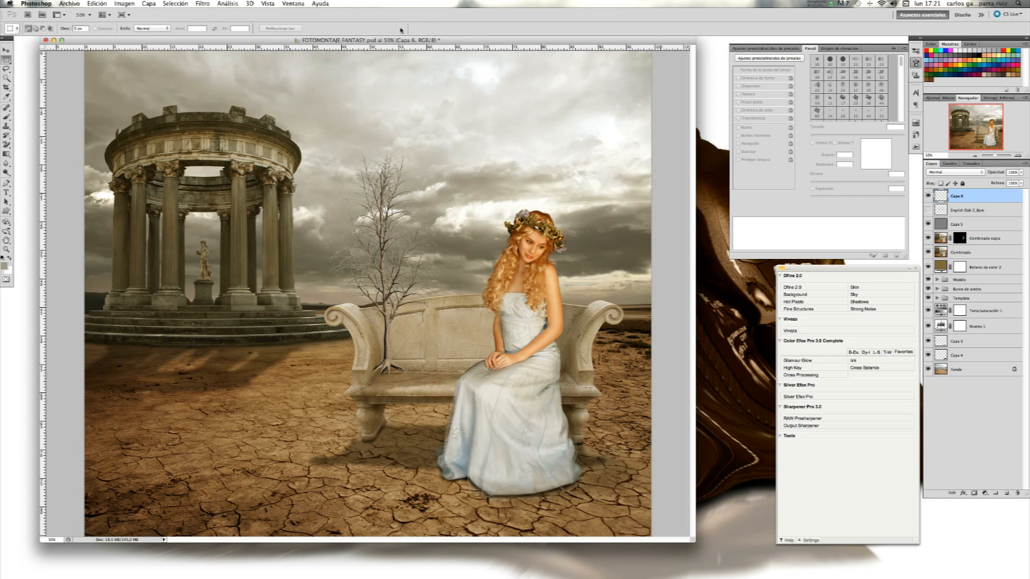
Set the tree layer's blend mode to Multiplicar and move the tree slightly up and right above the bench seat.
click(945, 174)
click(950, 196)
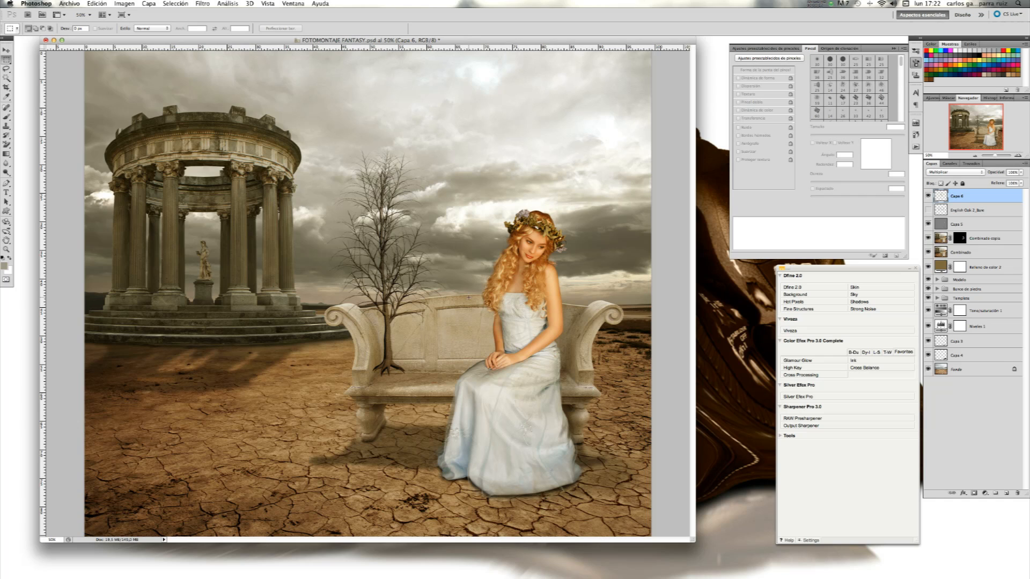
click(7, 50)
mouse_move(377, 298)
mouse_down()
mouse_move(574, 301)
mouse_move(569, 289)
mouse_move(372, 267)
mouse_move(383, 284)
mouse_up()
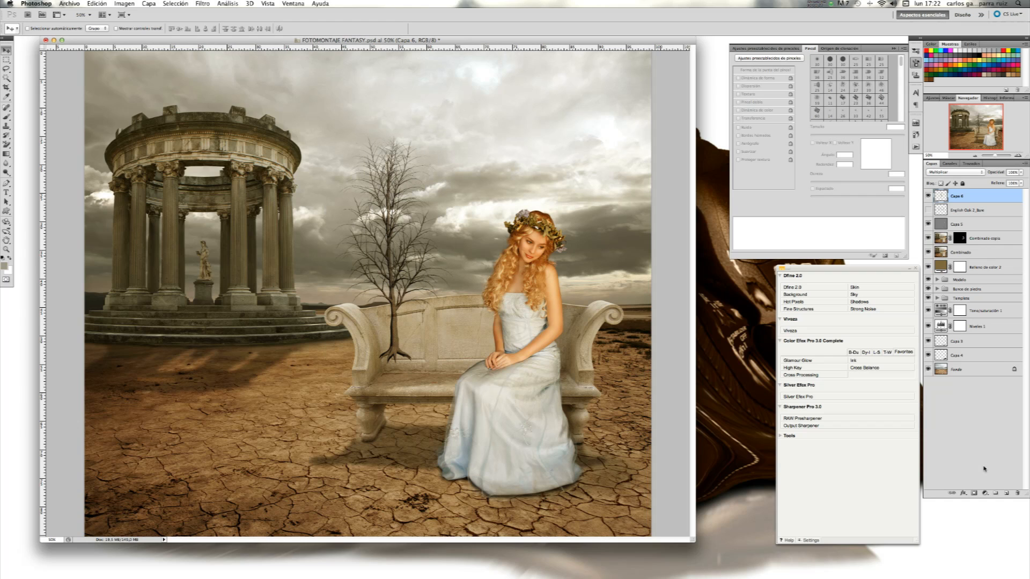
Add a layer mask to the tree layer and start masking out the roots at the trunk's base with an enlarged soft black brush.
click(974, 493)
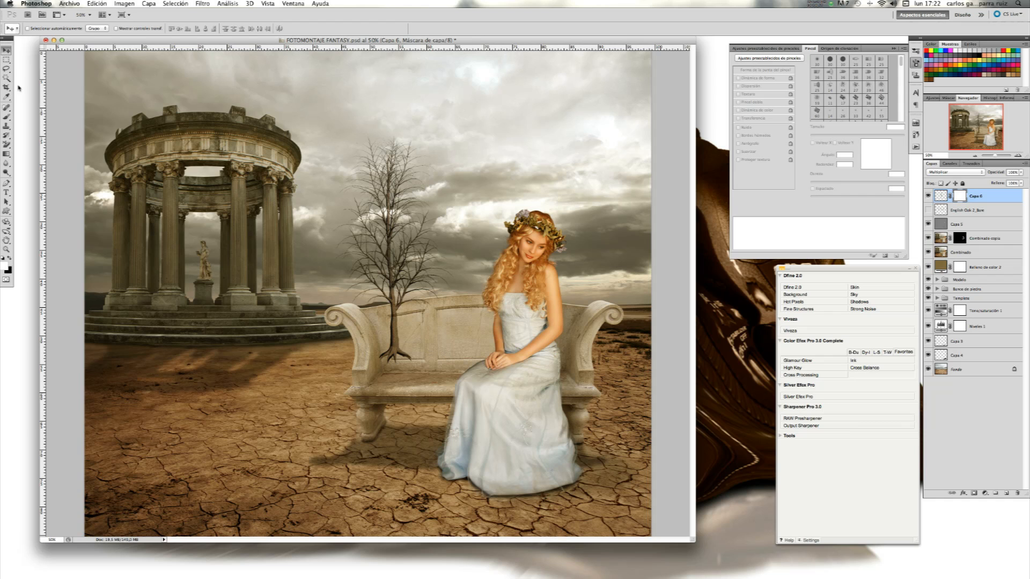
click(7, 250)
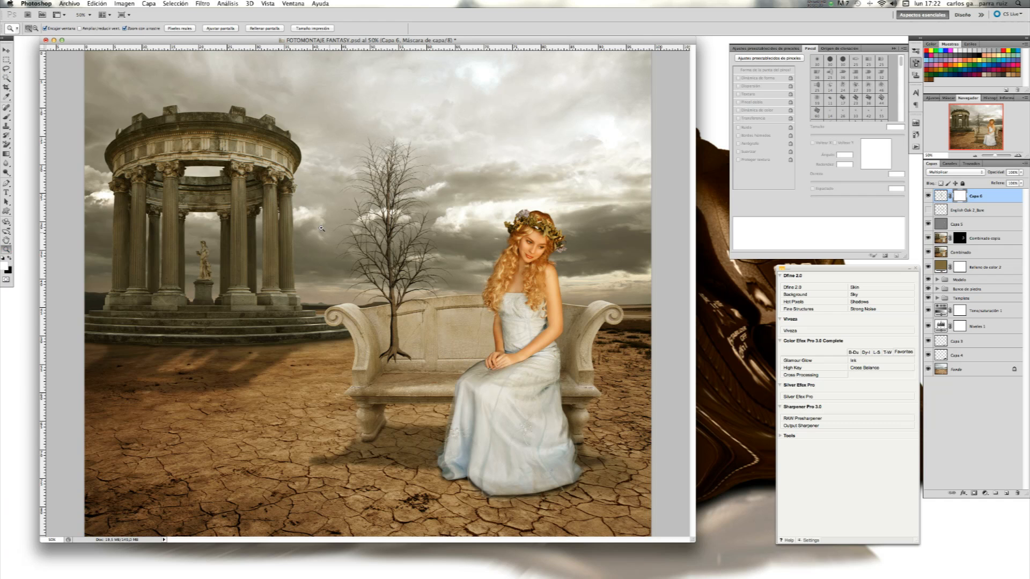
mouse_move(381, 336)
mouse_down()
mouse_move(457, 403)
mouse_move(375, 354)
mouse_move(334, 339)
mouse_move(279, 341)
mouse_move(397, 347)
mouse_up()
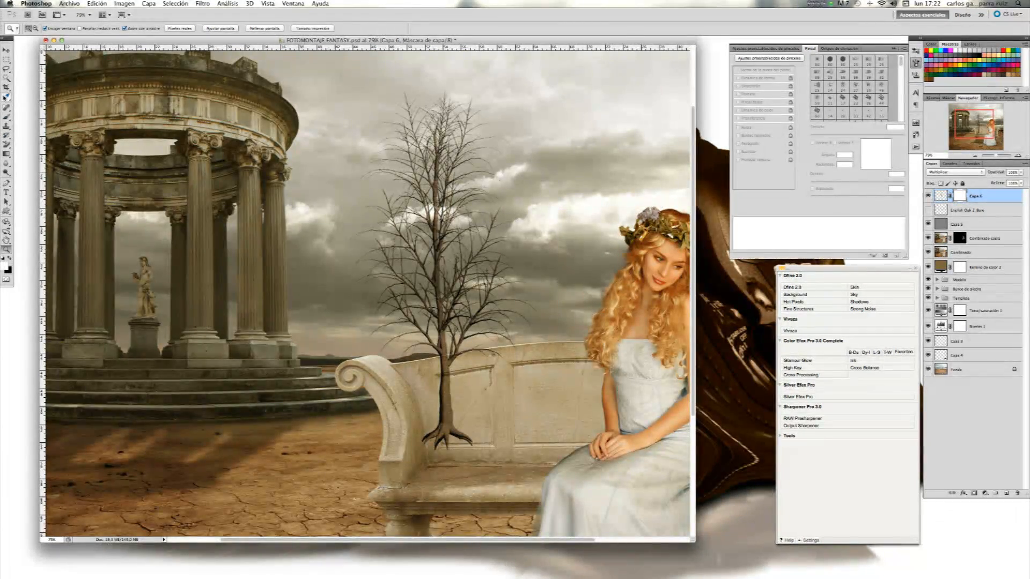
click(6, 116)
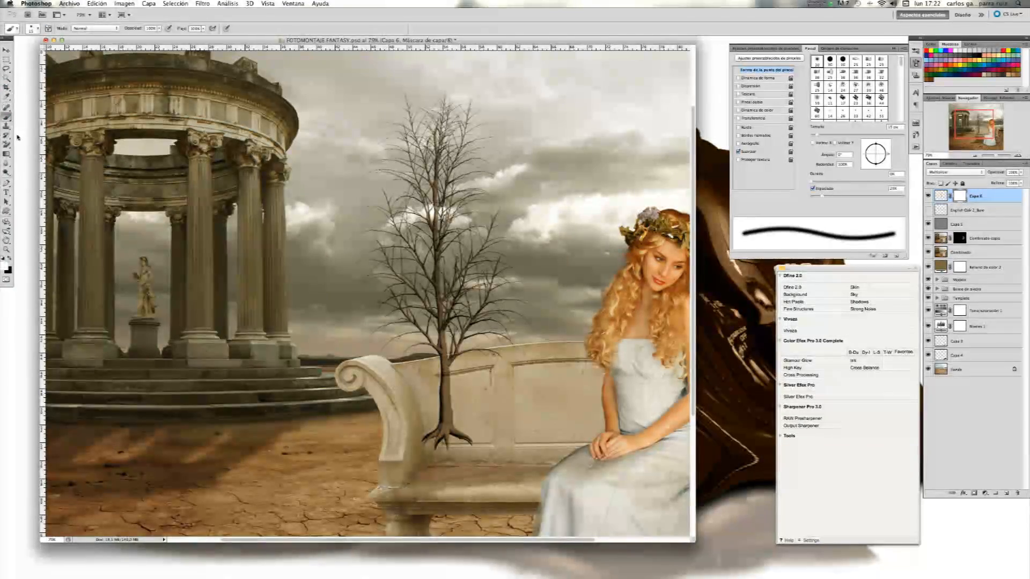
click(9, 259)
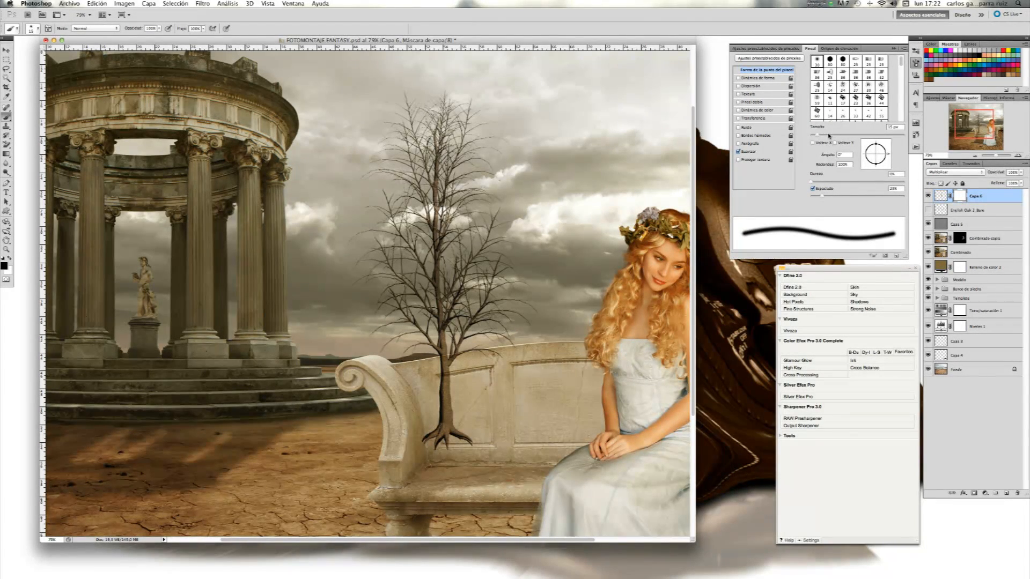
drag(827, 134, 833, 134)
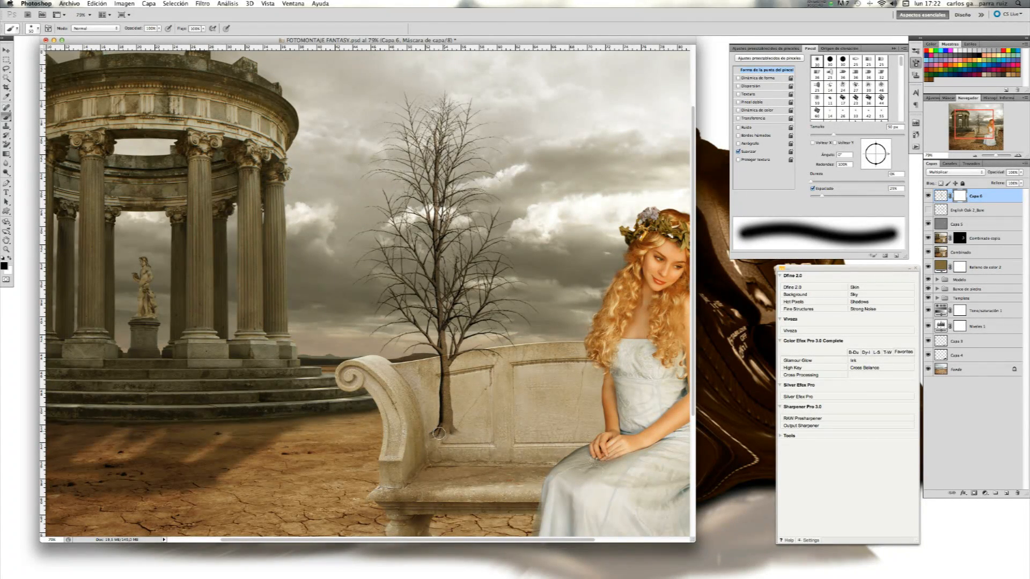